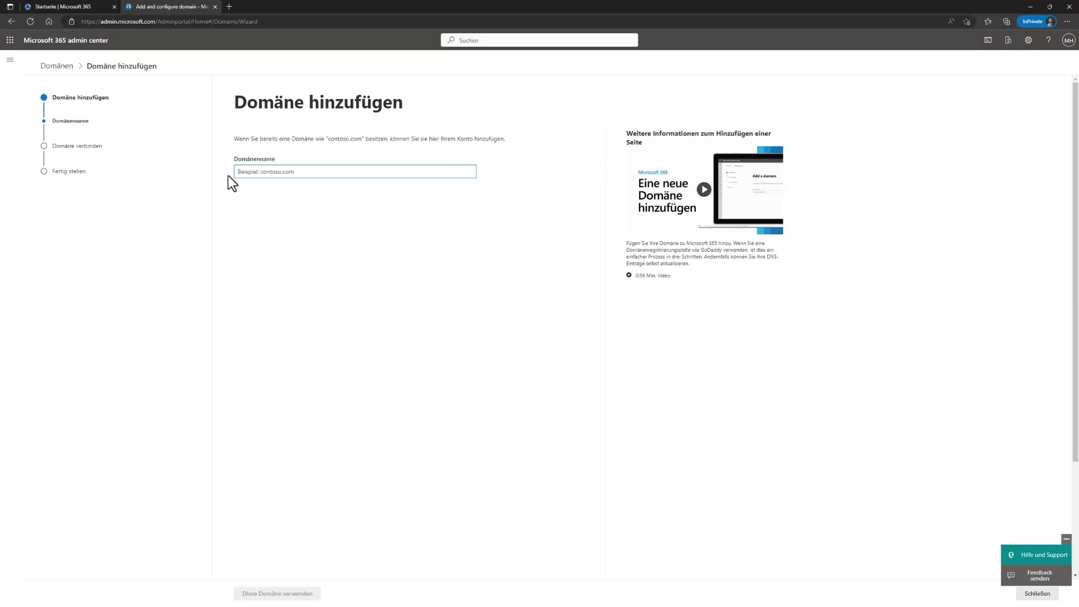
Step: Enter mhmeinefirma.de as the domain name, mark it in red, and submit it to the wizard
click(271, 175)
drag(273, 138, 338, 139)
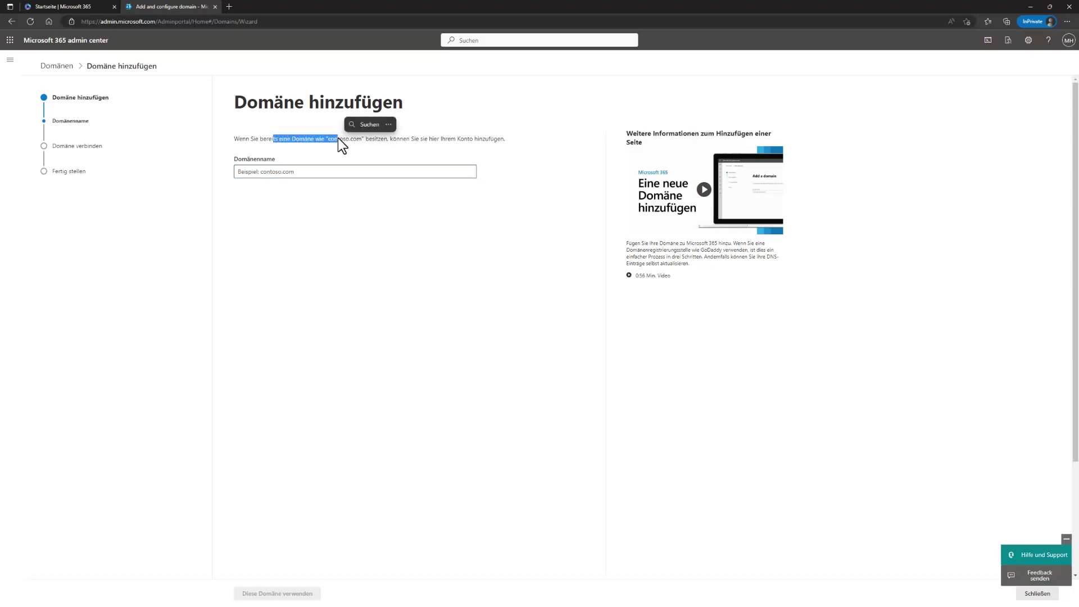
click(290, 171)
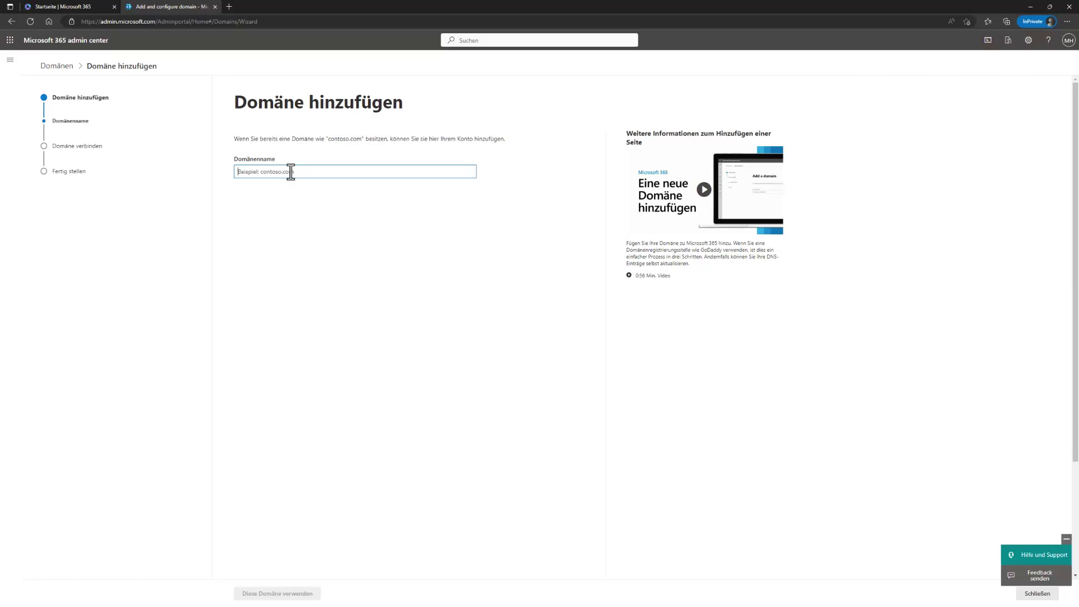
text(mhmeinefirma.de)
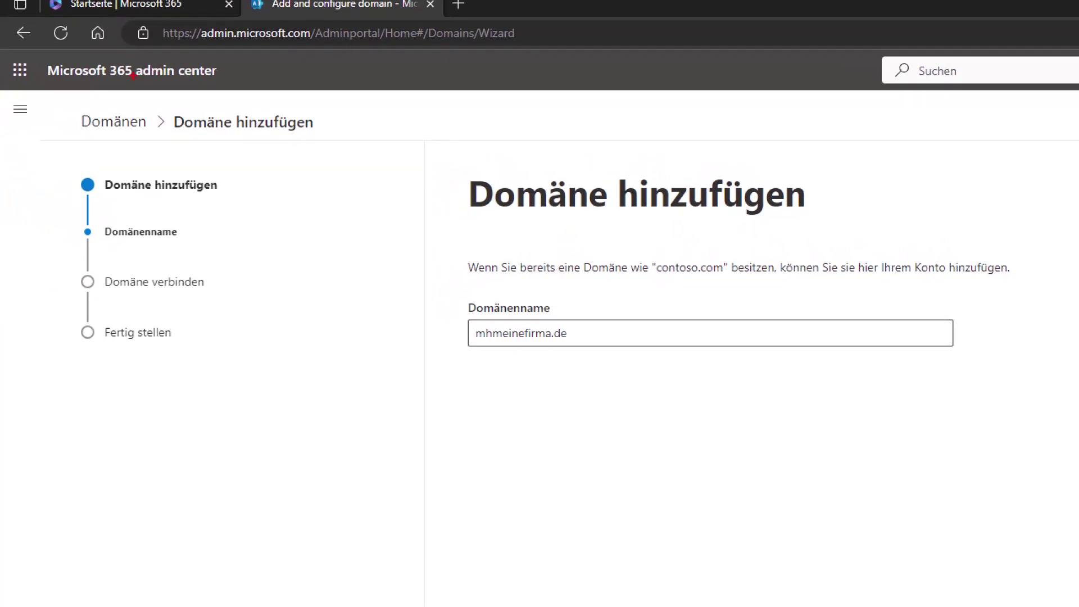
mouse_move(449, 288)
mouse_down()
mouse_move(554, 365)
mouse_move(619, 364)
mouse_up()
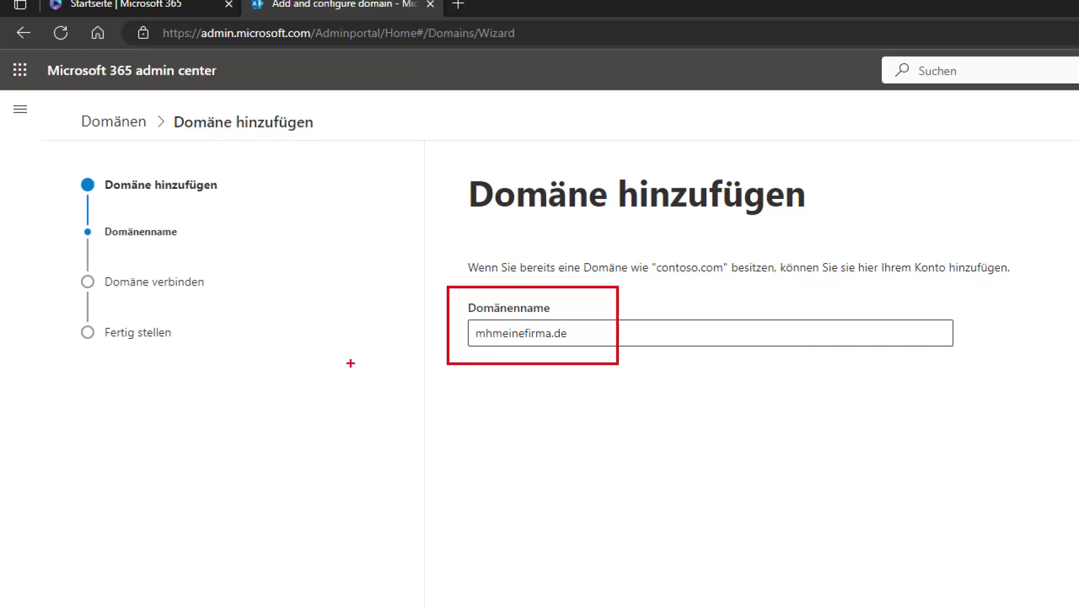
drag(267, 330, 272, 209)
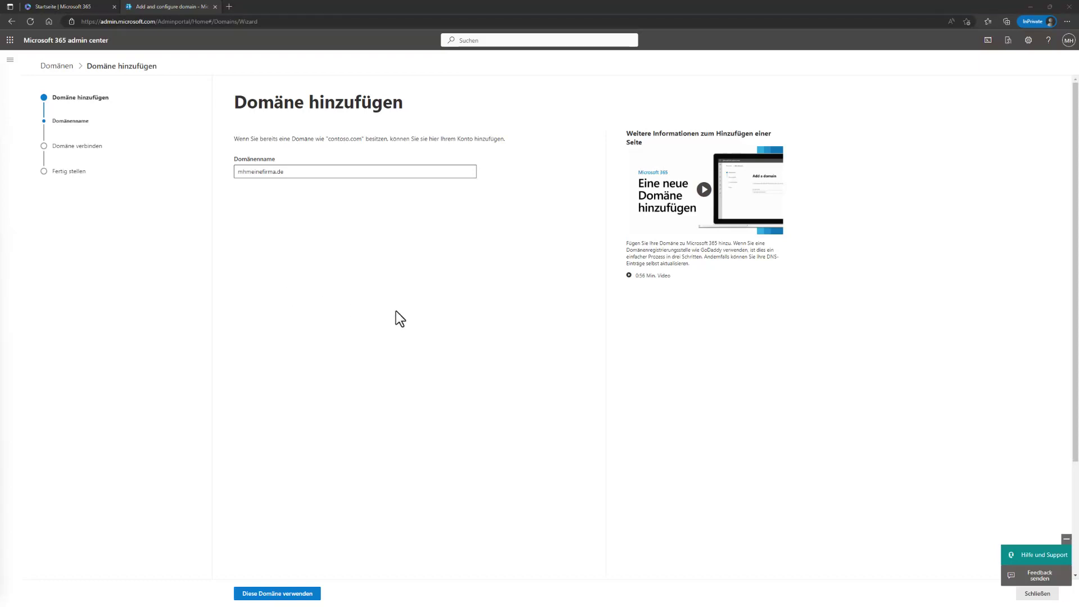
click(277, 594)
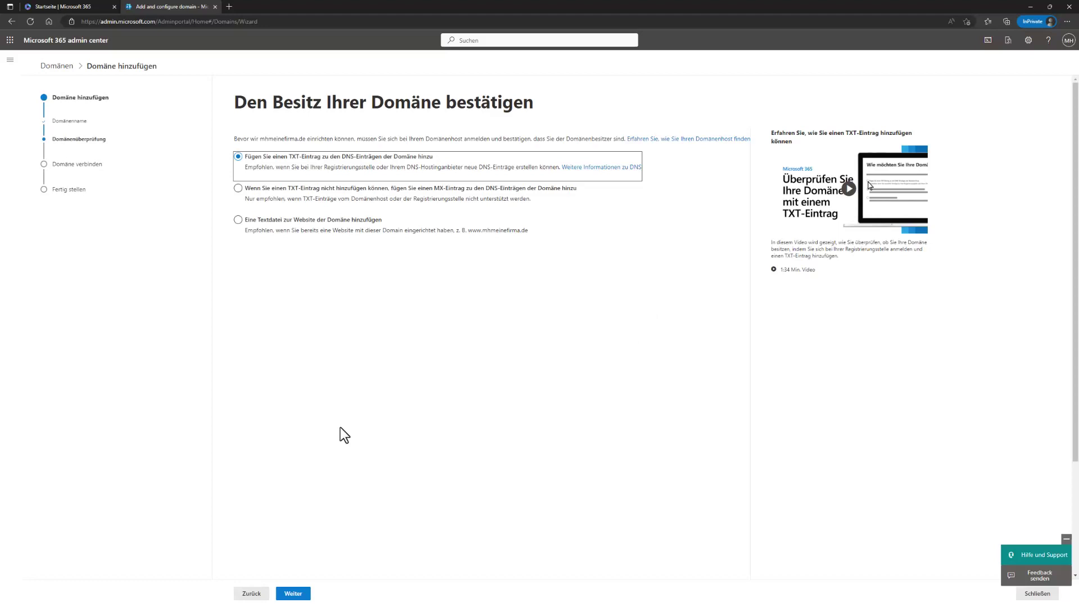
Step: Keep 'Fügen Sie einen TXT-Eintrag…' as the verification method and continue to the TXT record values
click(471, 385)
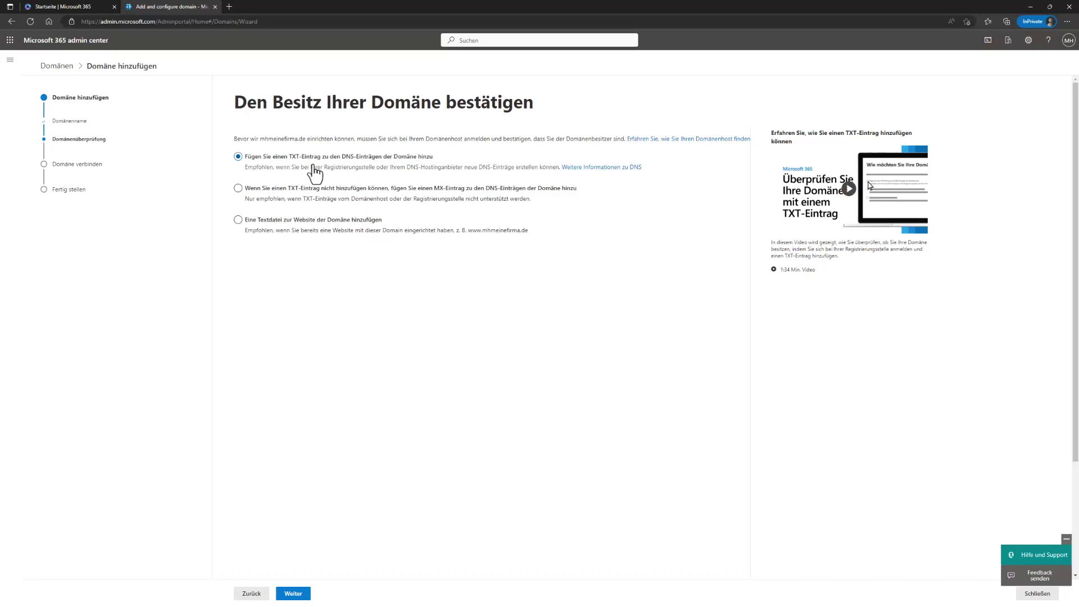
click(293, 593)
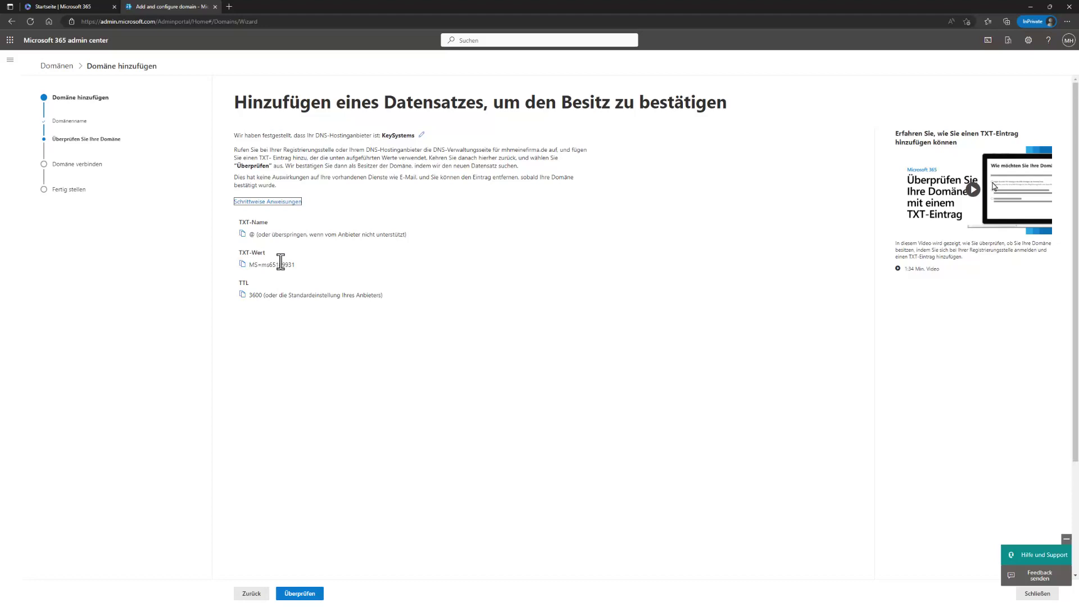
Step: Select the TXT verification value to copy it to the KeySystems DNS host
drag(297, 265, 251, 268)
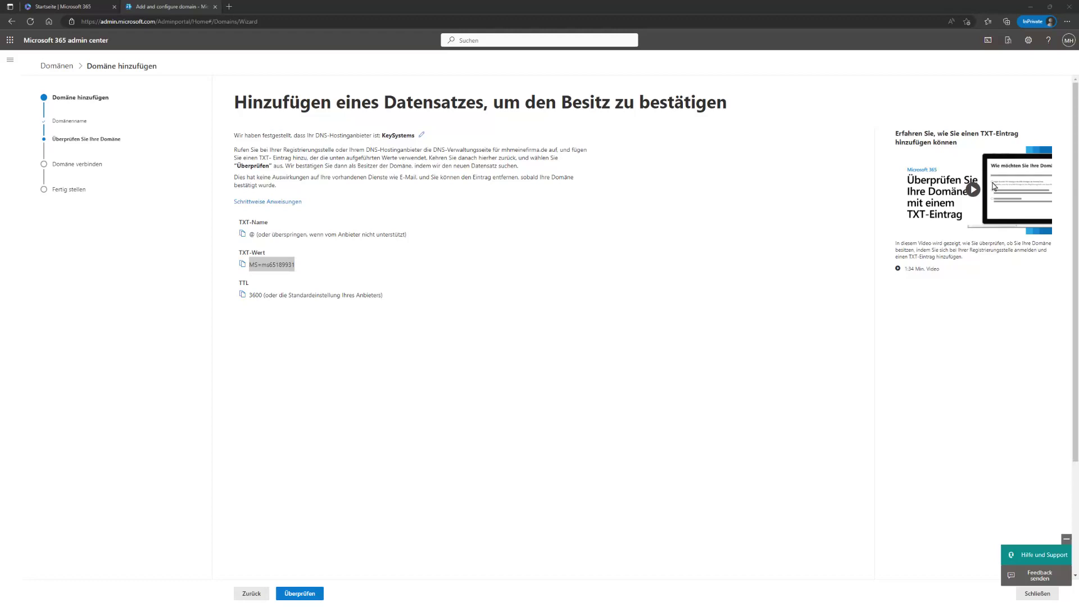
key(alt+Tab)
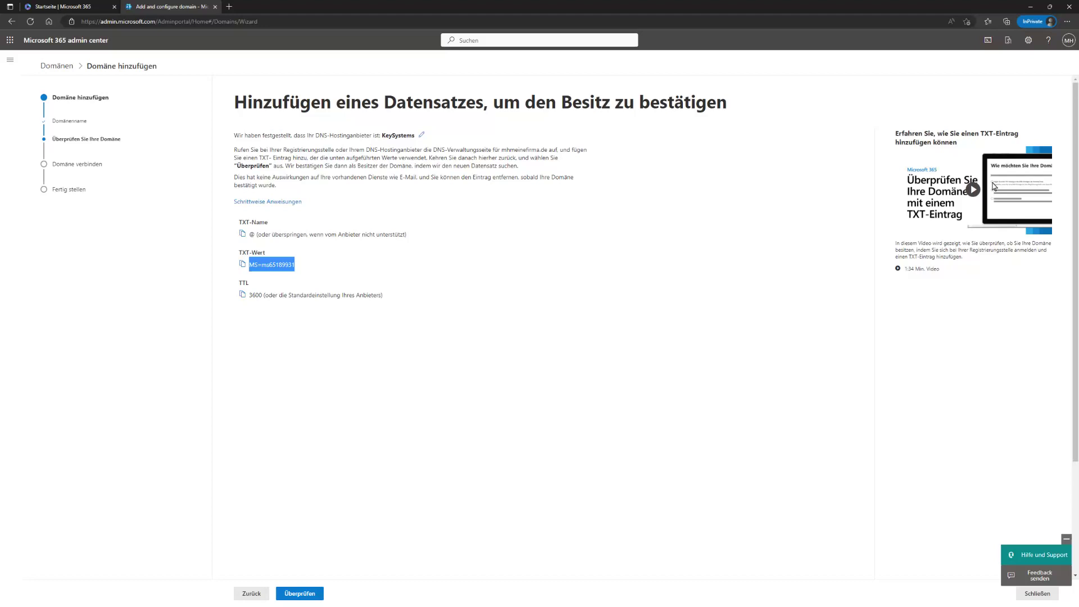
Step: Mark the verification step in red and run the check for the mhmeinefirma.de TXT record
key(alt+Tab)
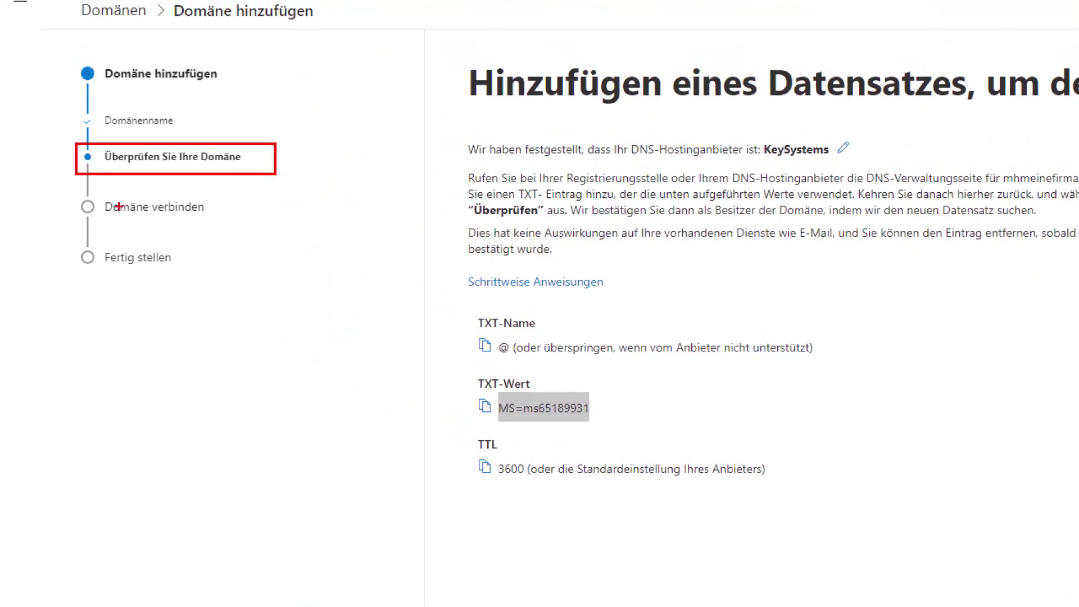
mouse_move(78, 192)
mouse_down()
mouse_move(166, 228)
mouse_move(226, 222)
mouse_up()
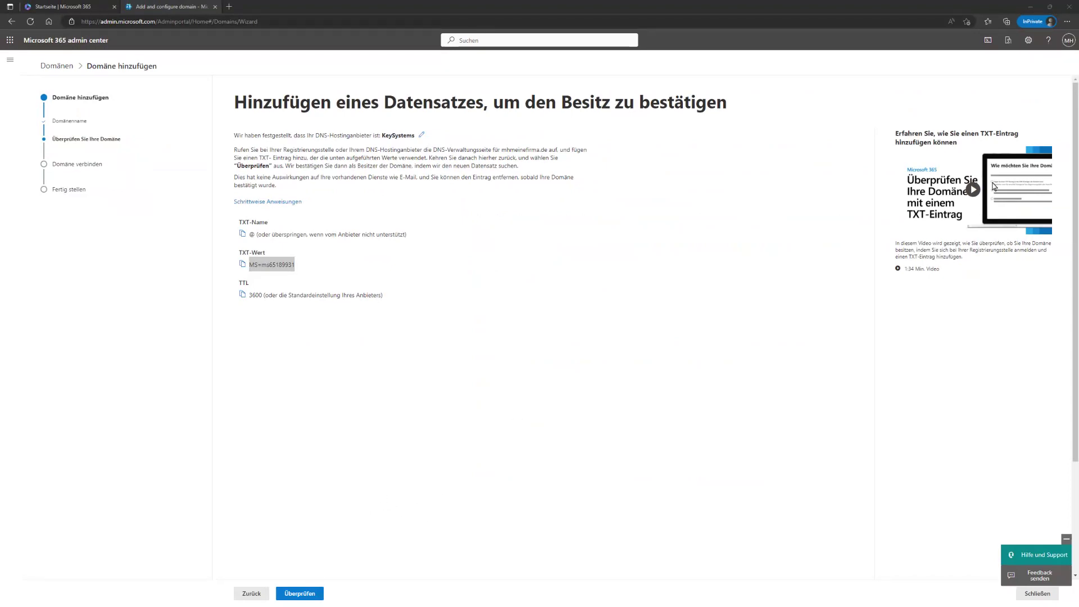
click(299, 594)
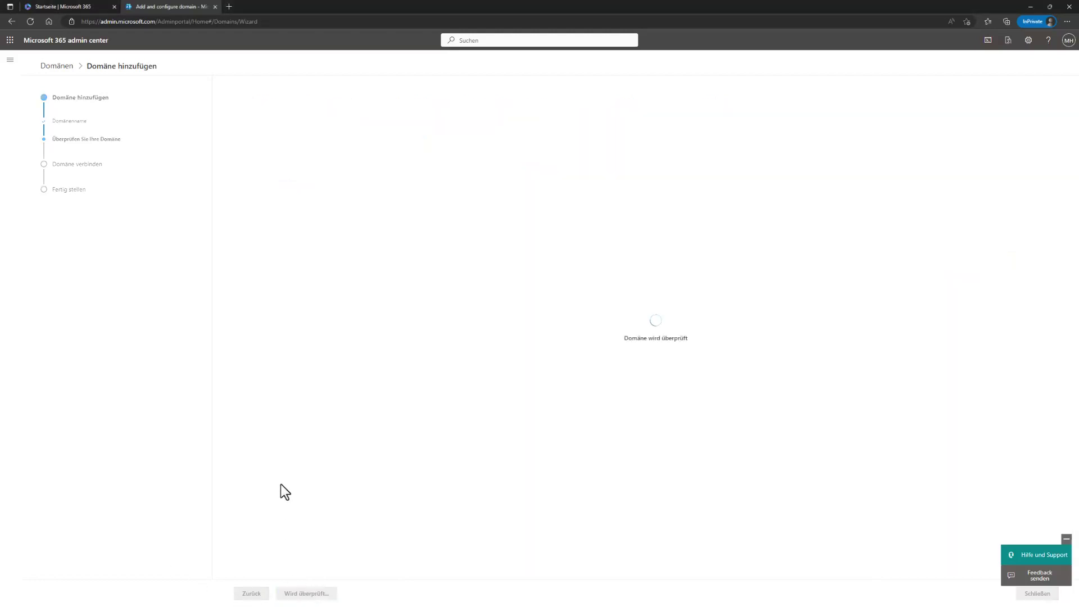
Step: Re-expand the 'Erwartet' TXT record and frame the 'Tatsächlich – Eintrag fehlt' row in red
click(355, 447)
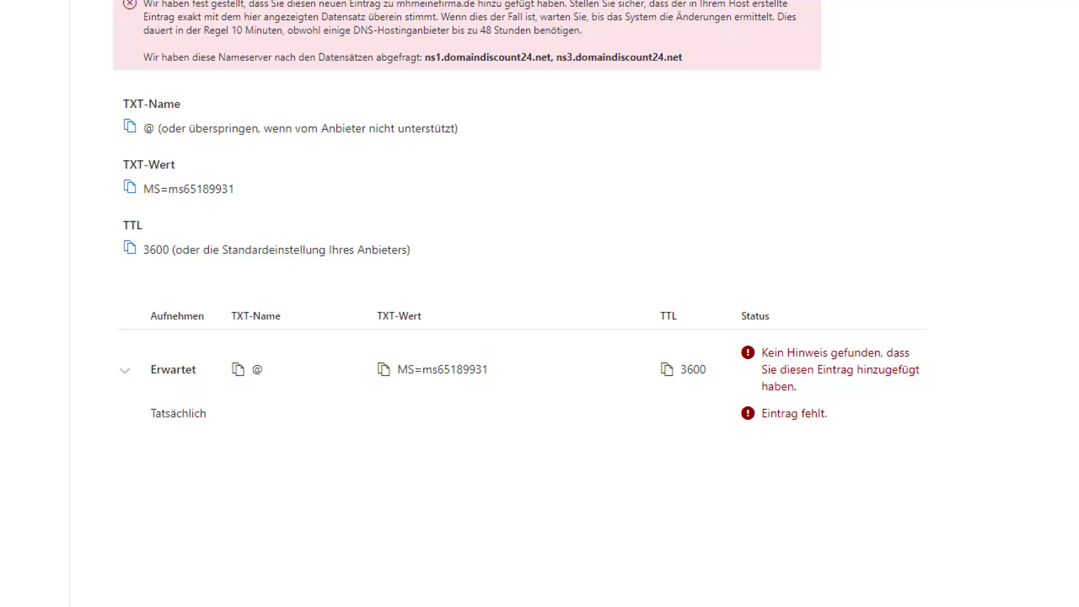
click(124, 373)
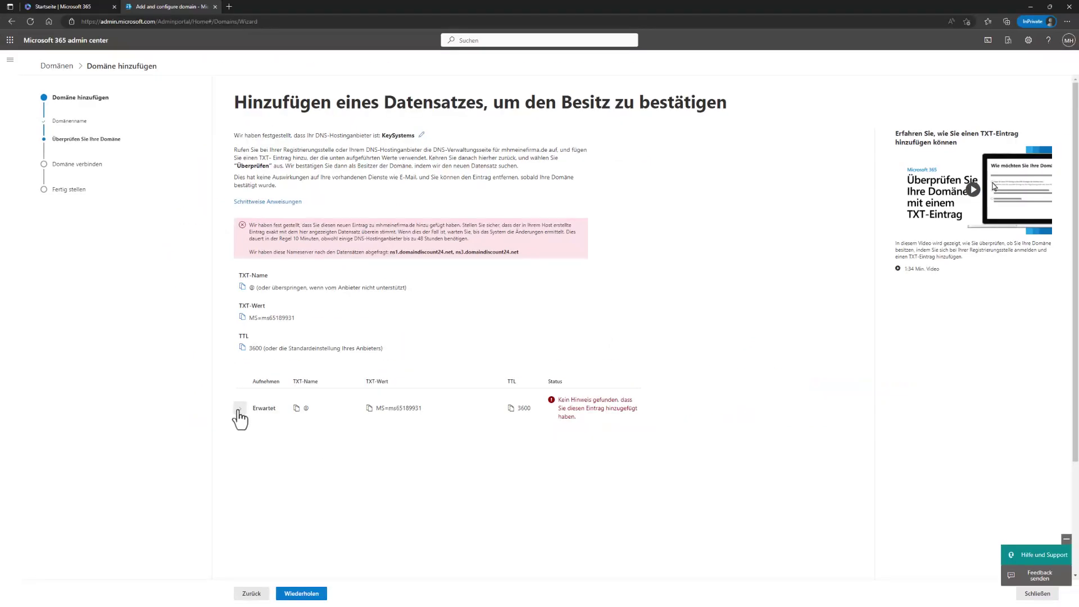
click(239, 408)
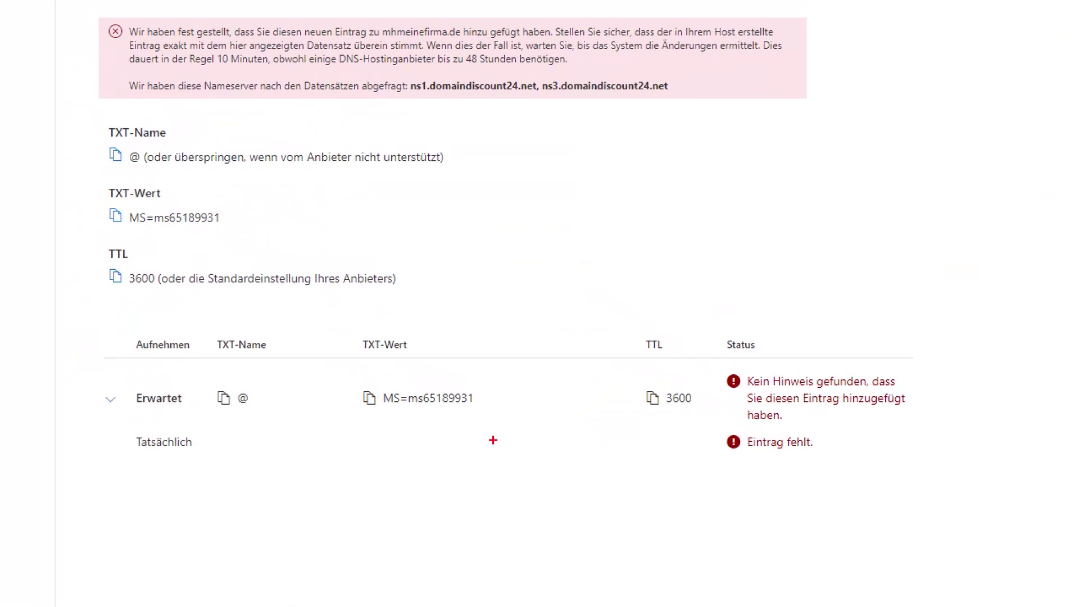
mouse_move(113, 426)
mouse_down()
mouse_move(961, 500)
mouse_move(916, 499)
mouse_up()
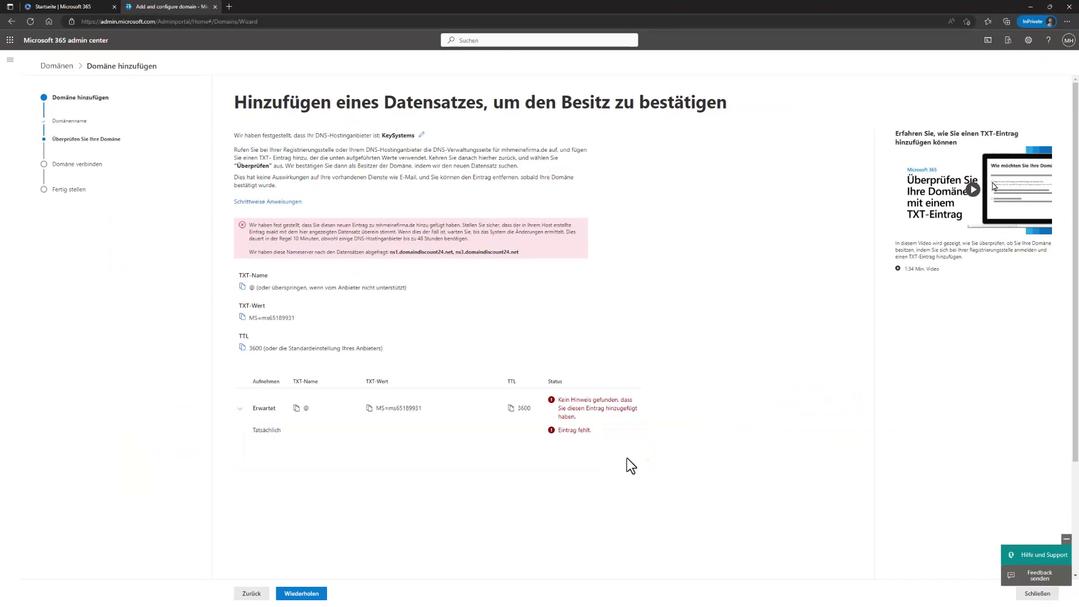
Step: Open the admin center home in a new tab and expand the full navigation to the Abrechnung section
right_click(71, 42)
click(91, 47)
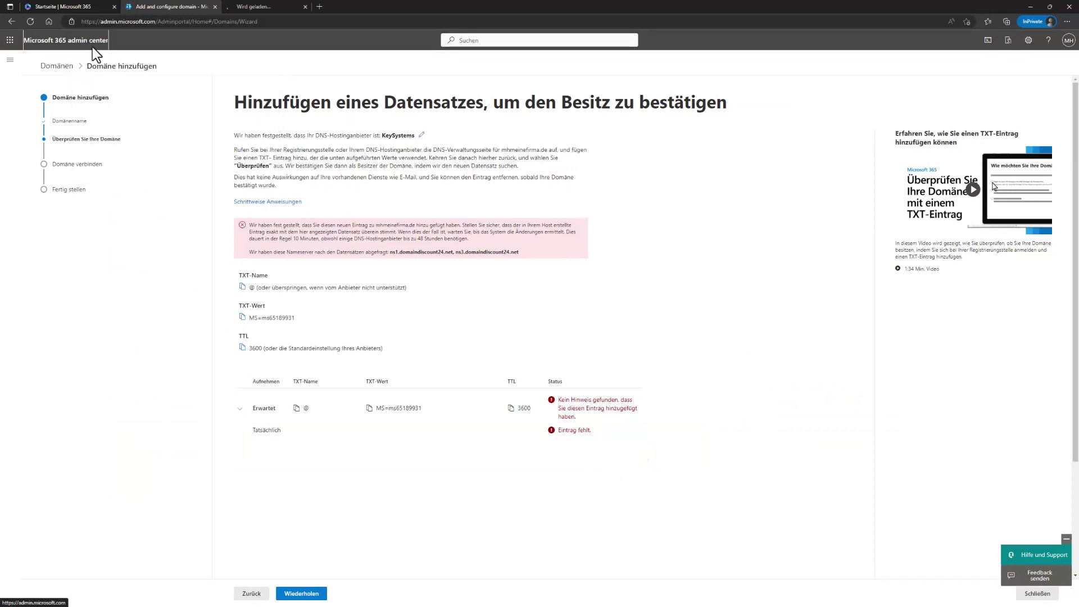
click(269, 5)
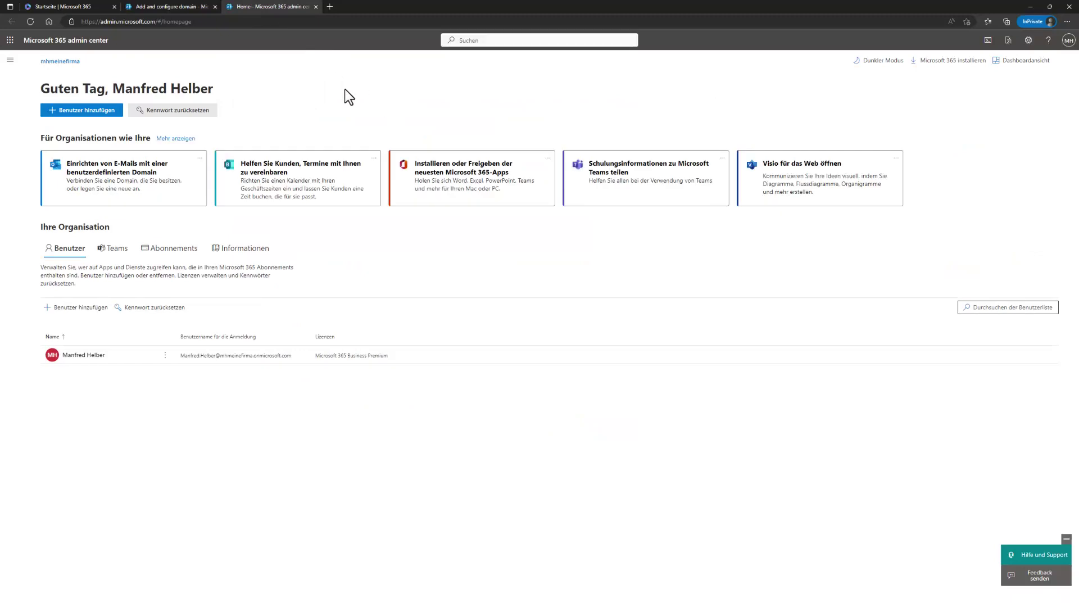
click(10, 60)
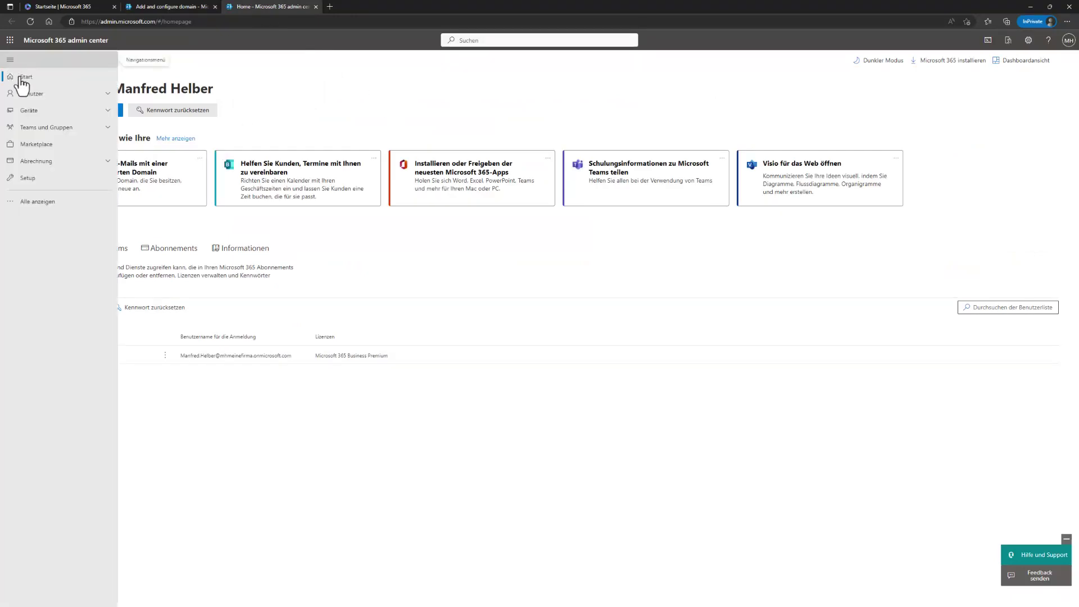
click(43, 202)
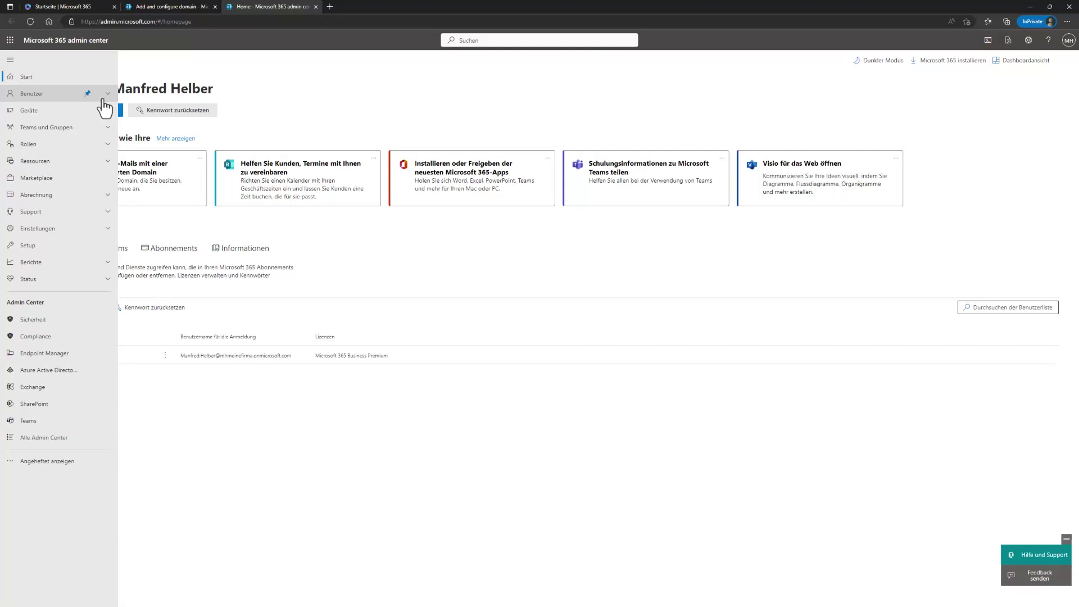
click(109, 198)
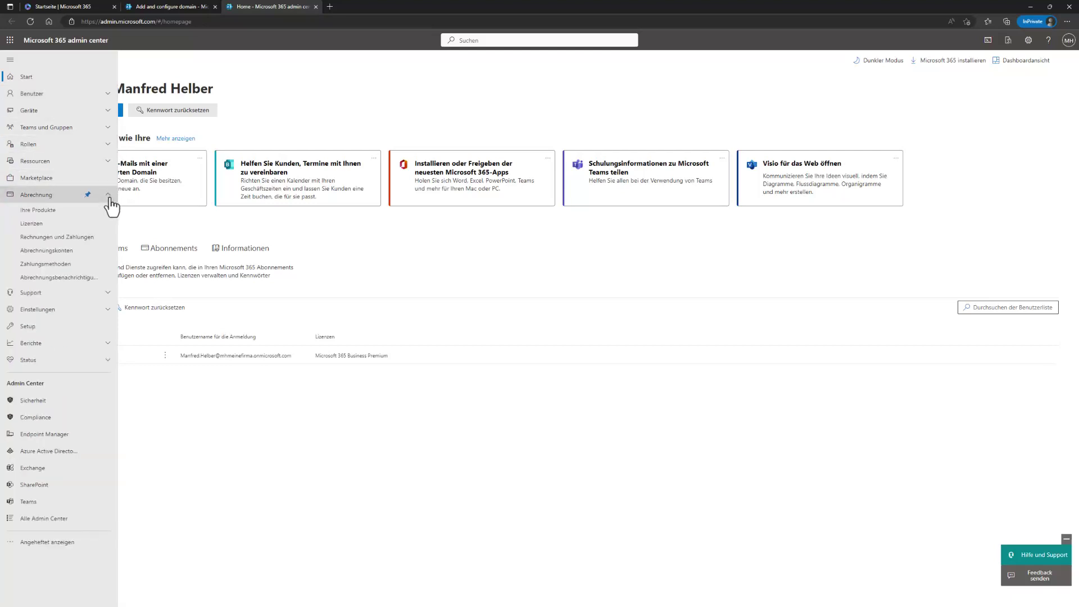
Step: Open Lizenzen and highlight Microsoft 365 Business Premium: 24 available, 1 of 25 assigned
click(37, 225)
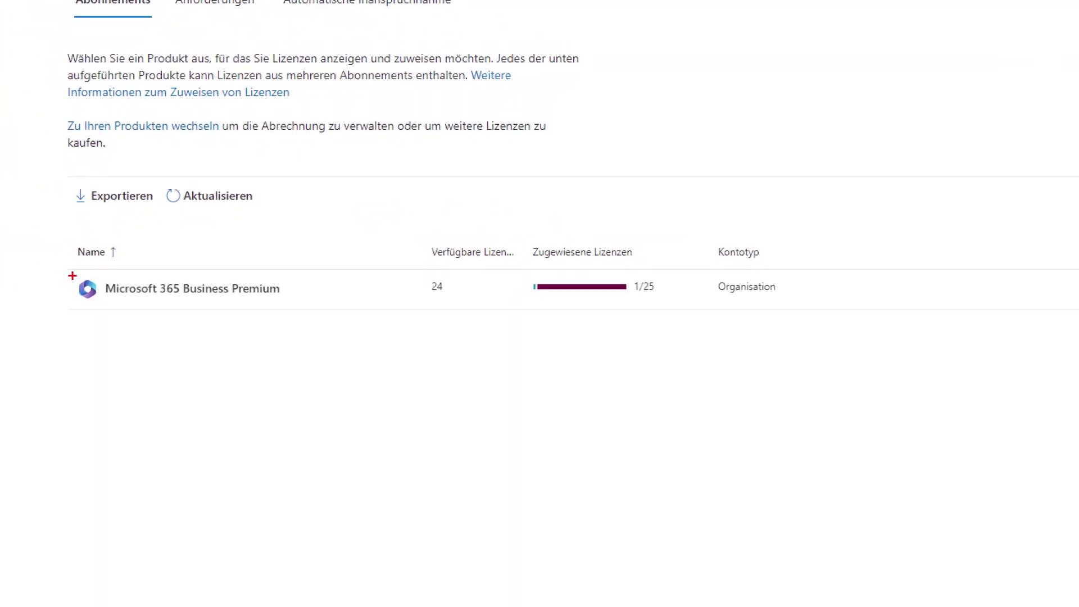
mouse_move(74, 271)
mouse_down()
mouse_move(392, 306)
mouse_move(681, 313)
mouse_up()
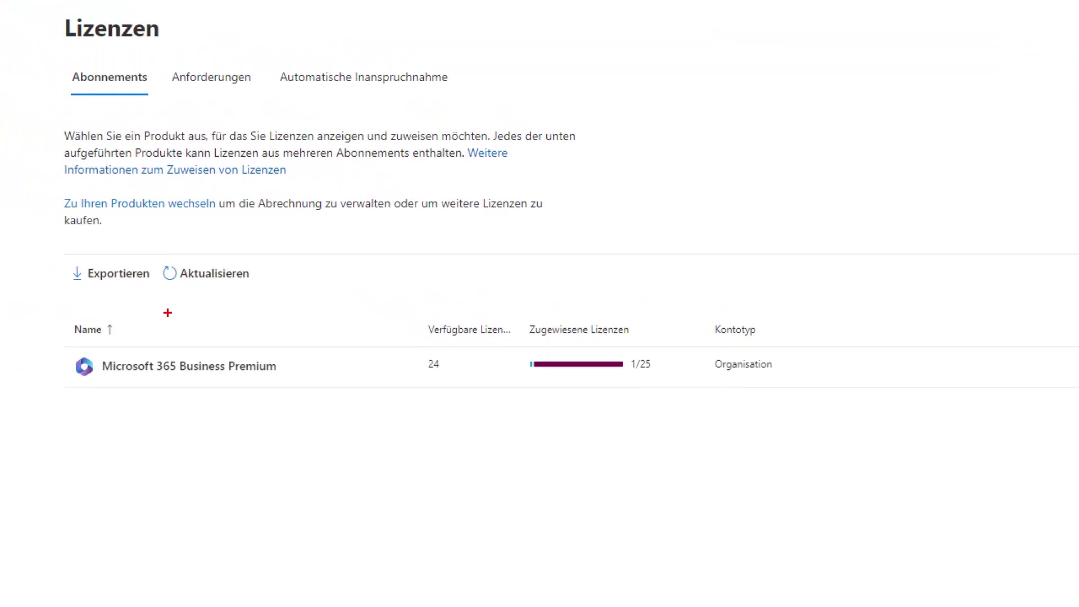
Step: Add and frame a demo.microsoft.com annotation, then return to the domain wizard's TXT verification page
text(t)
text(de)
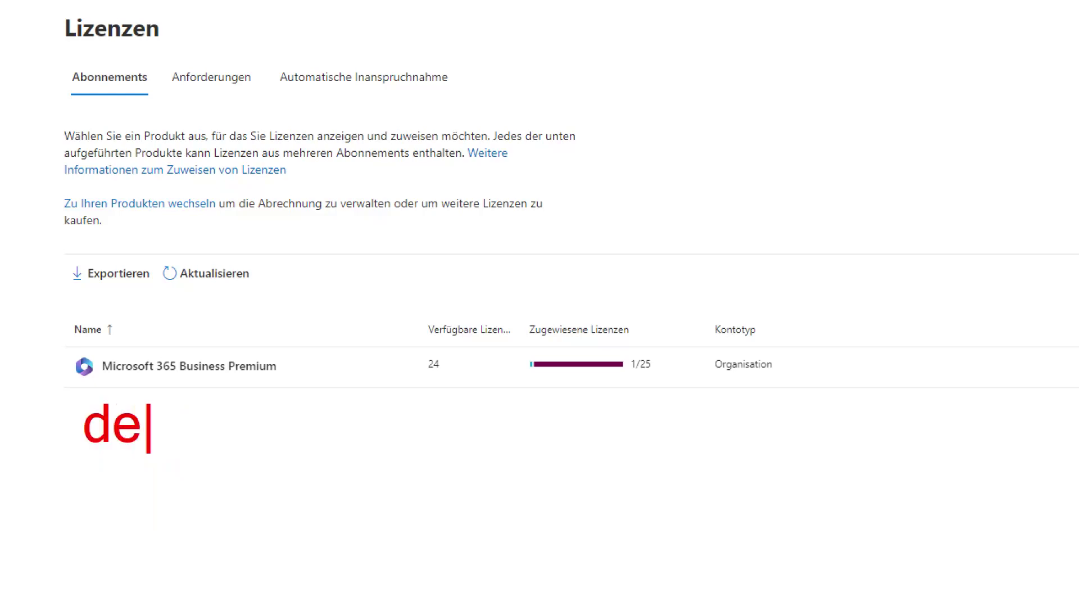
text(mo.micro)
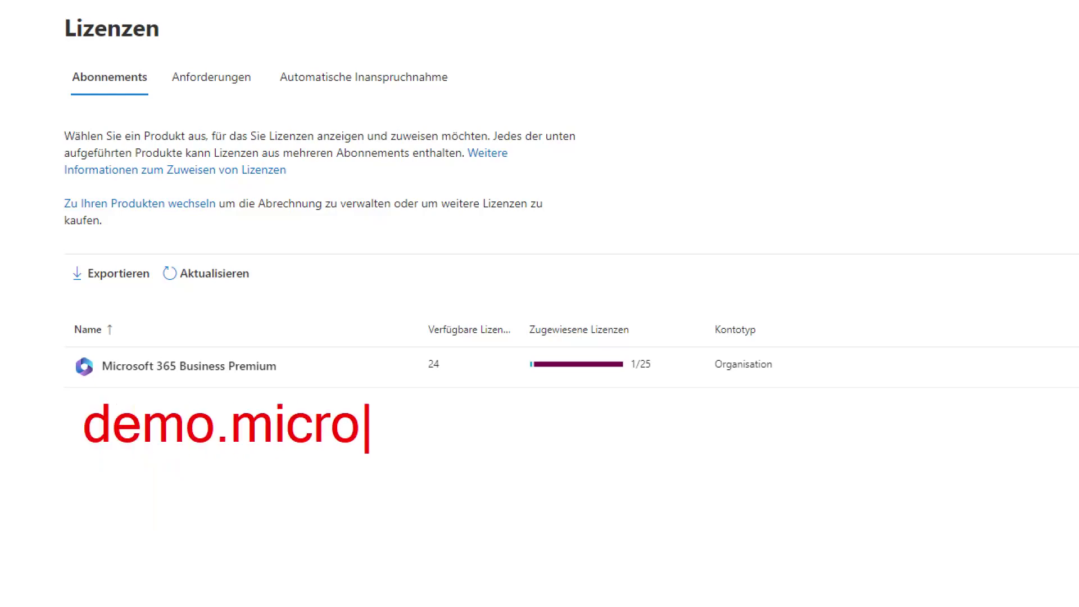
text(soft.com)
key(Escape)
drag(79, 390, 575, 461)
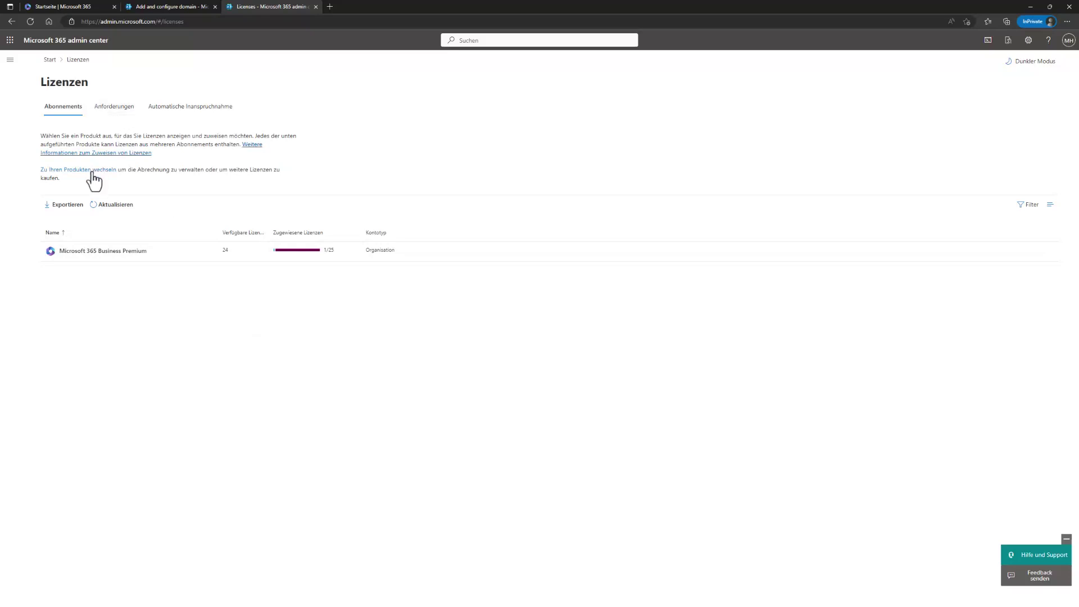
click(10, 59)
click(162, 8)
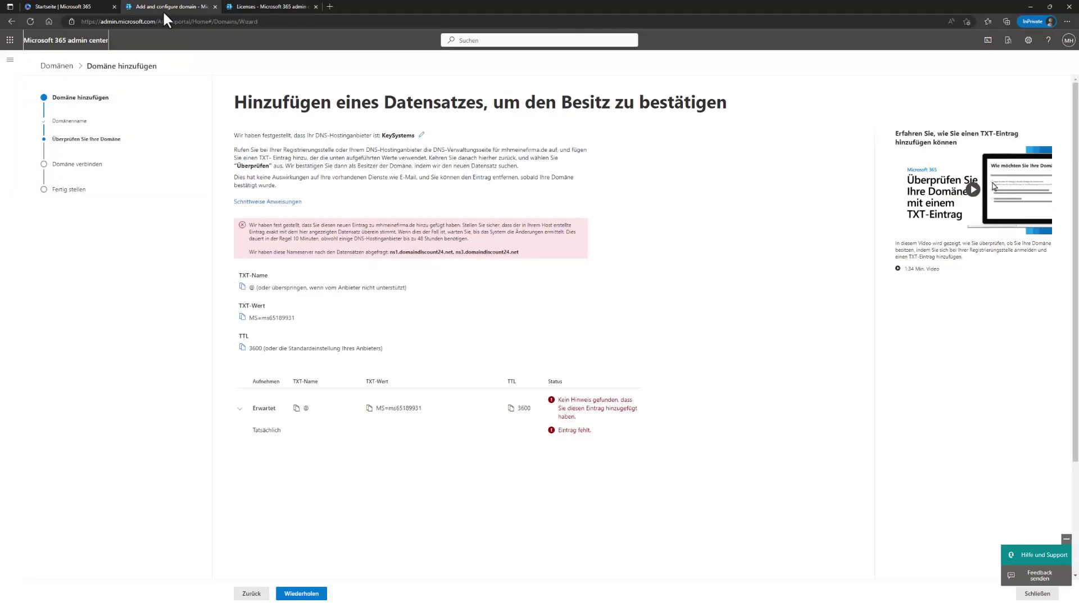
Step: Verify ownership of mhmeinefirma.de and reveal all the options for connecting the domain
click(323, 595)
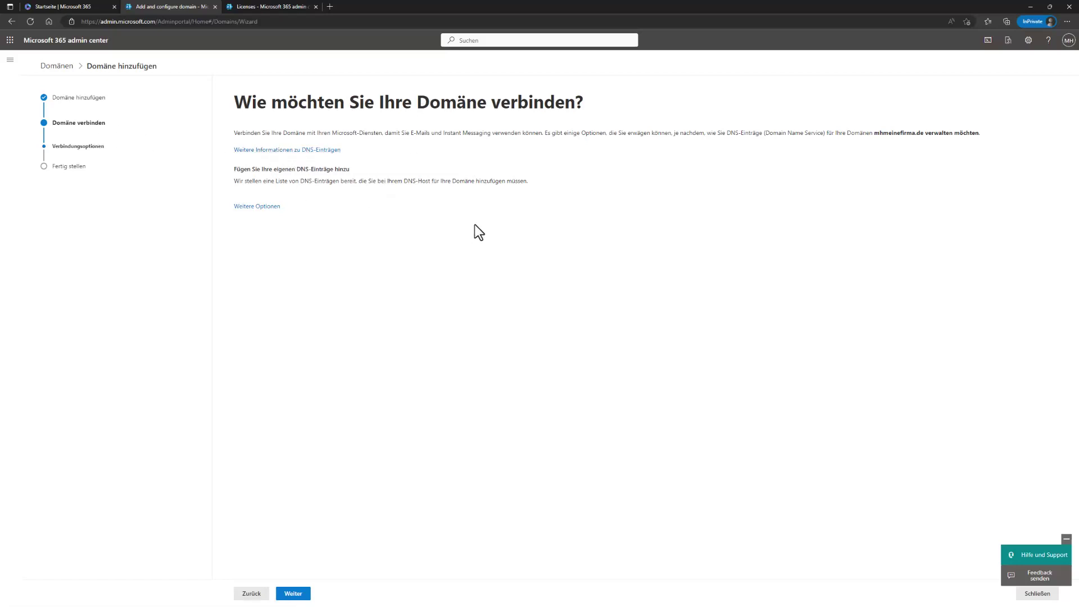
click(261, 207)
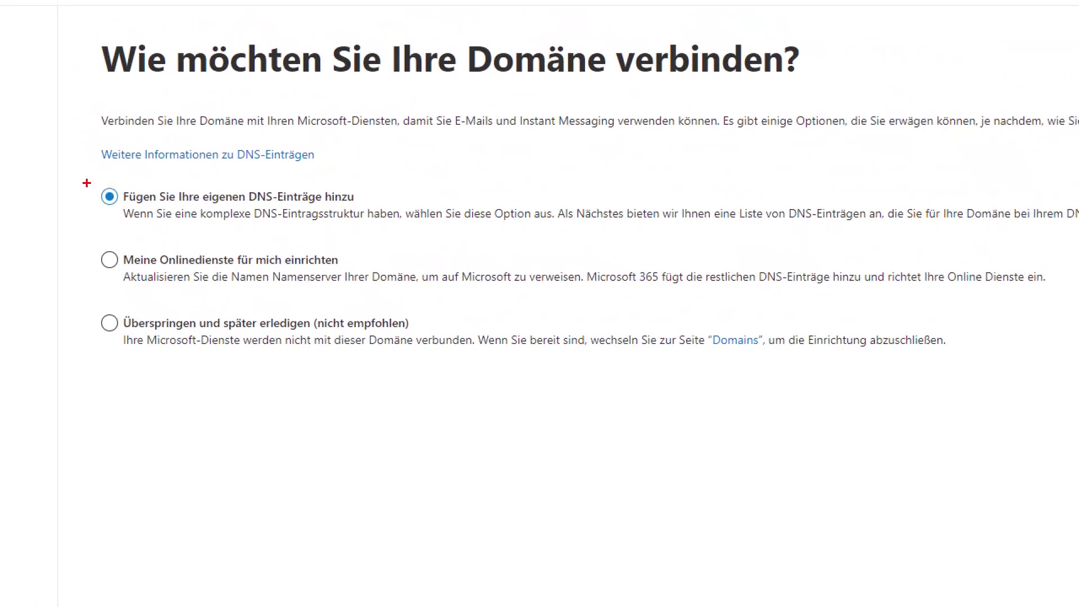
mouse_move(86, 177)
mouse_down()
mouse_move(123, 195)
mouse_move(316, 224)
mouse_move(887, 224)
mouse_up()
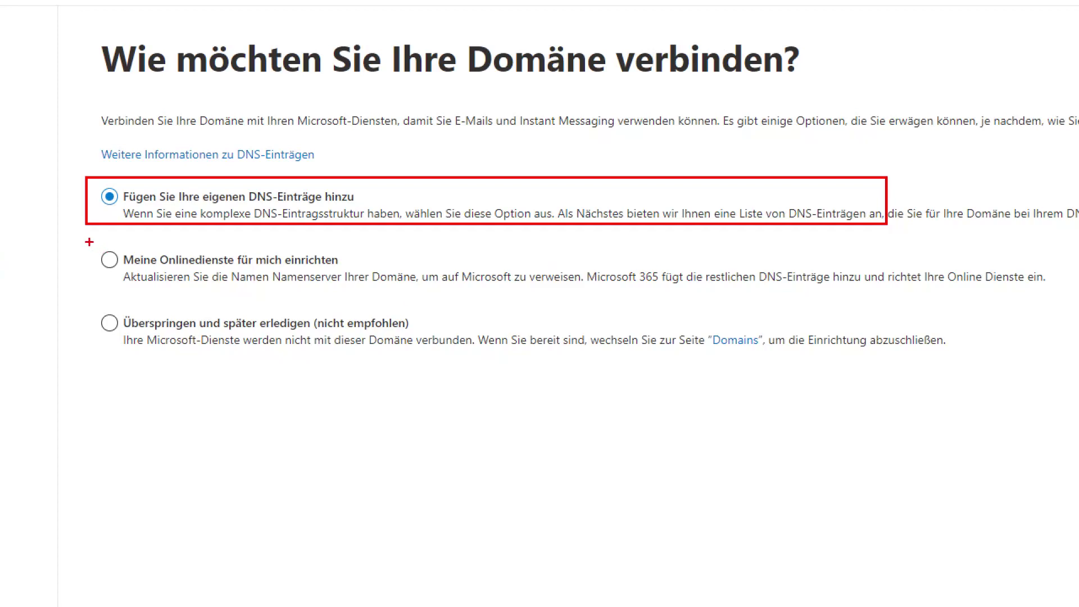
mouse_move(87, 240)
mouse_down()
mouse_move(274, 293)
mouse_move(1046, 309)
mouse_move(1066, 297)
mouse_up()
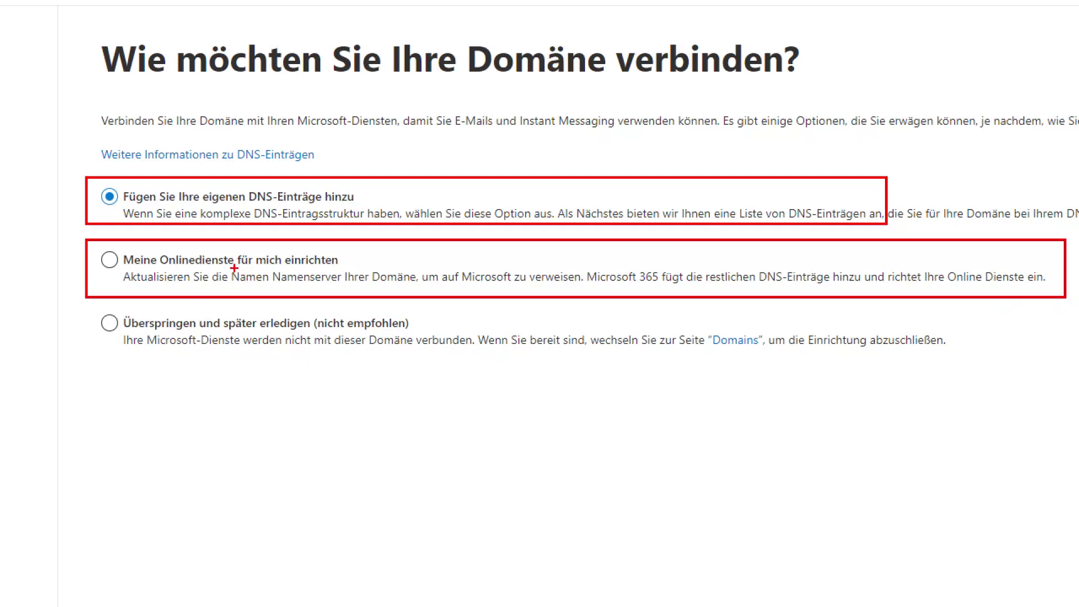
mouse_move(229, 267)
mouse_down()
mouse_move(382, 288)
mouse_move(584, 287)
mouse_up()
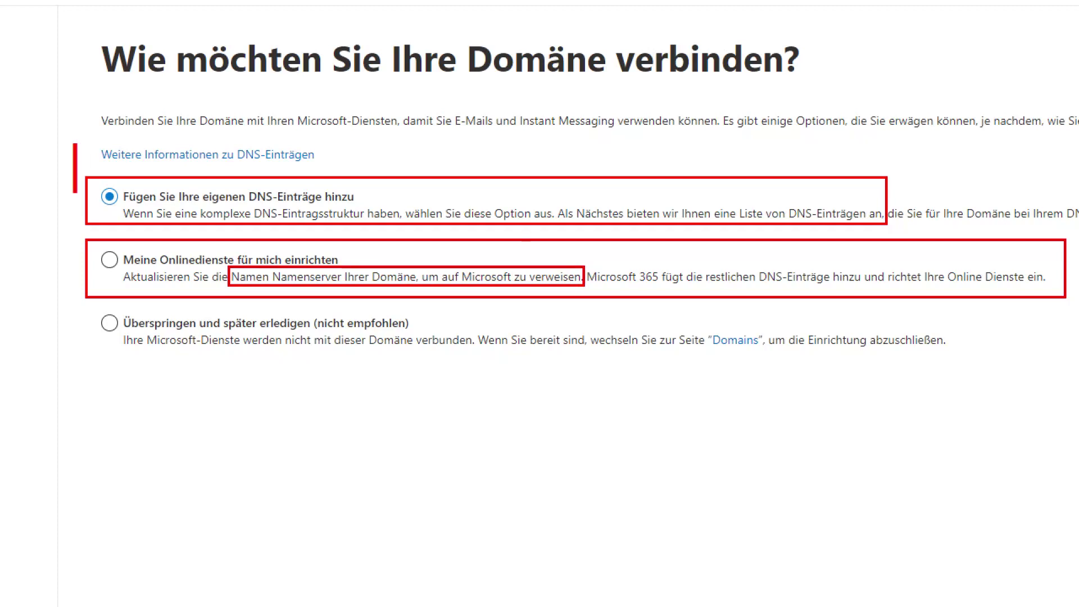
text(1.)
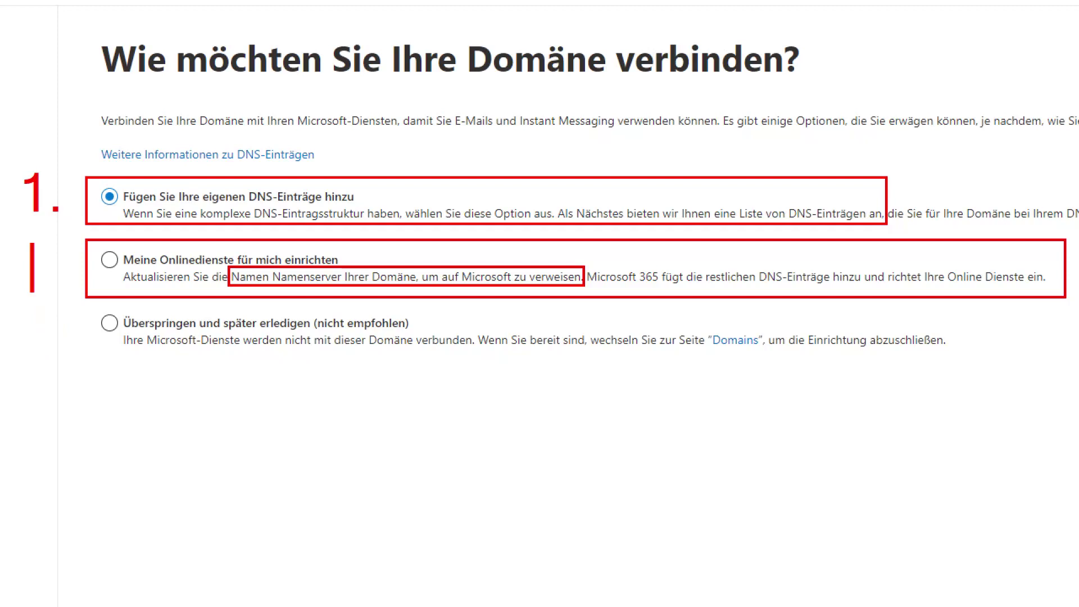
text(2.)
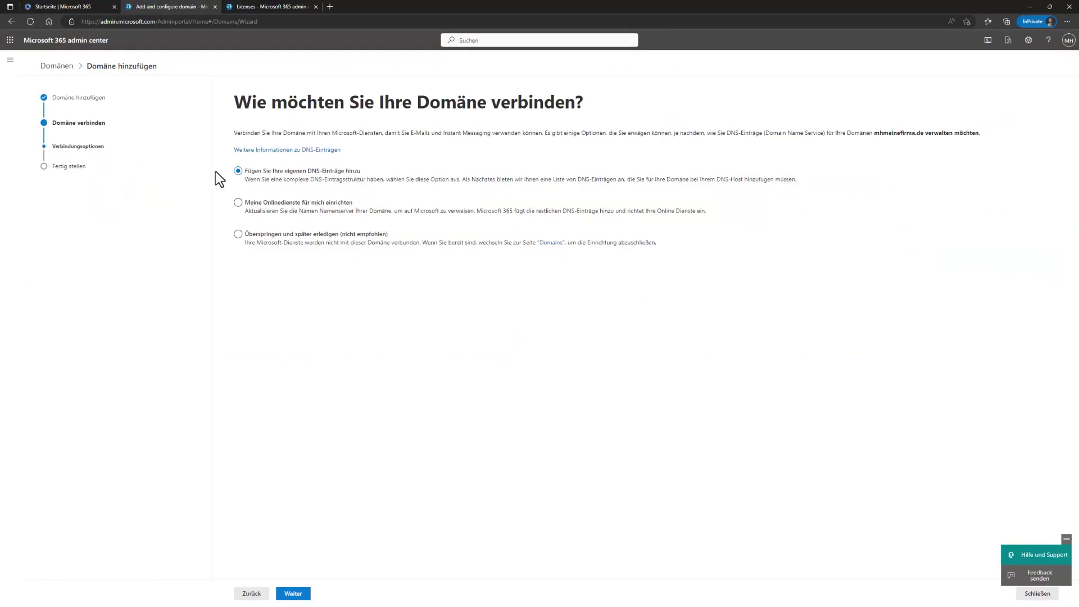
Step: Choose 'Meine Onlinedienste für mich einrichten' and continue to selecting the online services
click(246, 208)
click(293, 595)
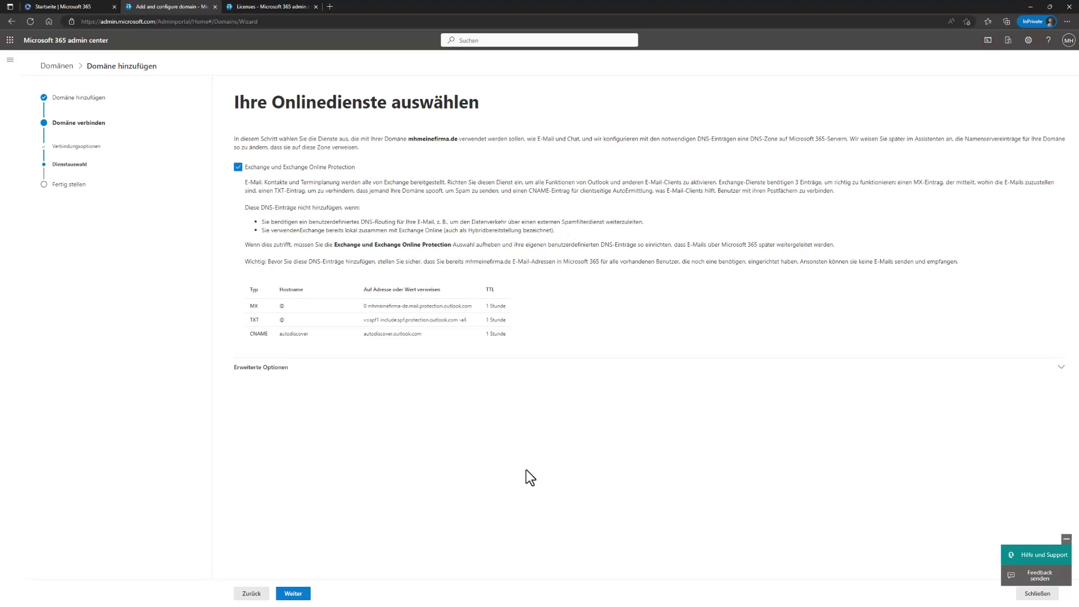
Step: Review the advanced DNS records for Exchange, Skype for Business and Intune, then return to the connection choices
click(267, 368)
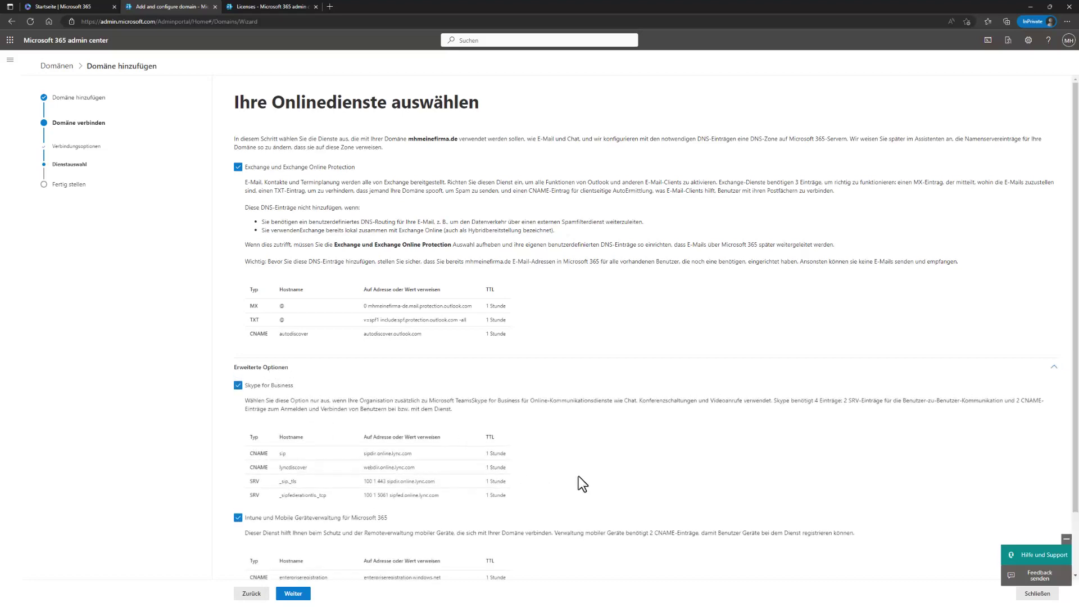
scroll(623, 497, down, 2)
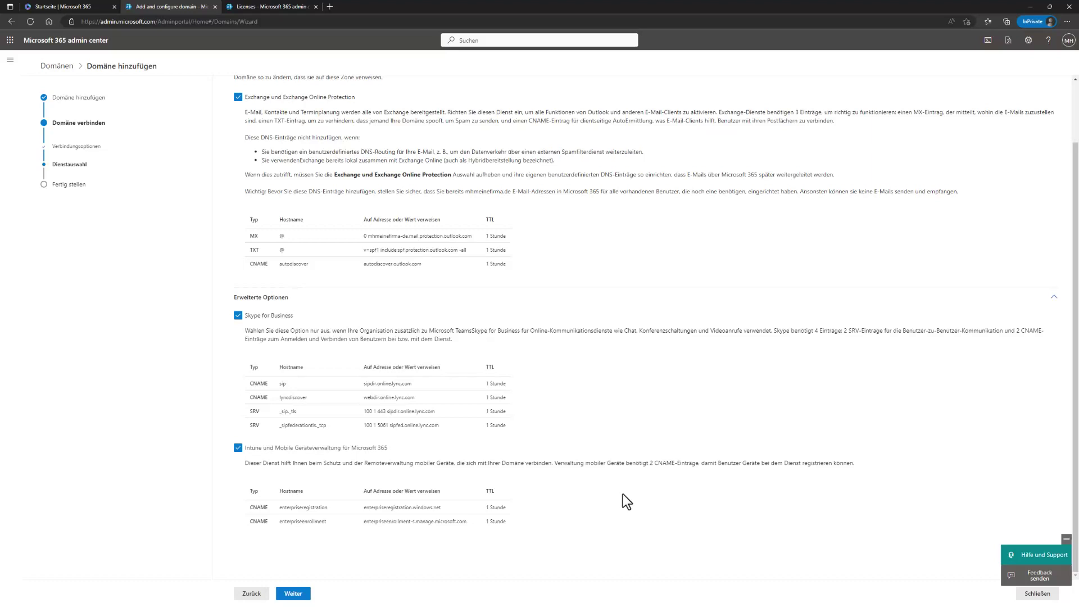
scroll(623, 494, up, 2)
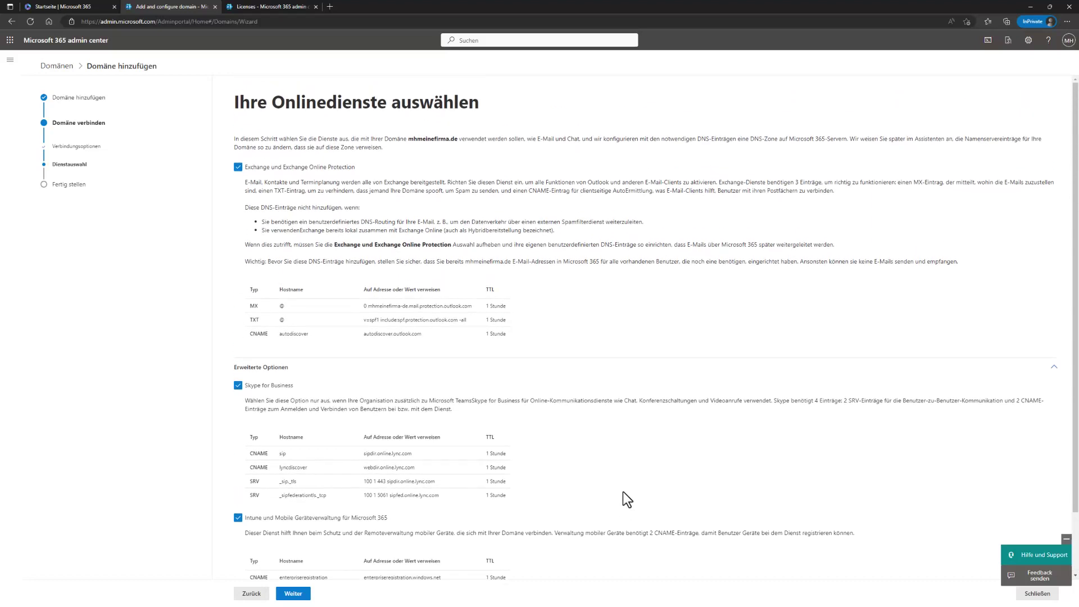
scroll(626, 499, down, 2)
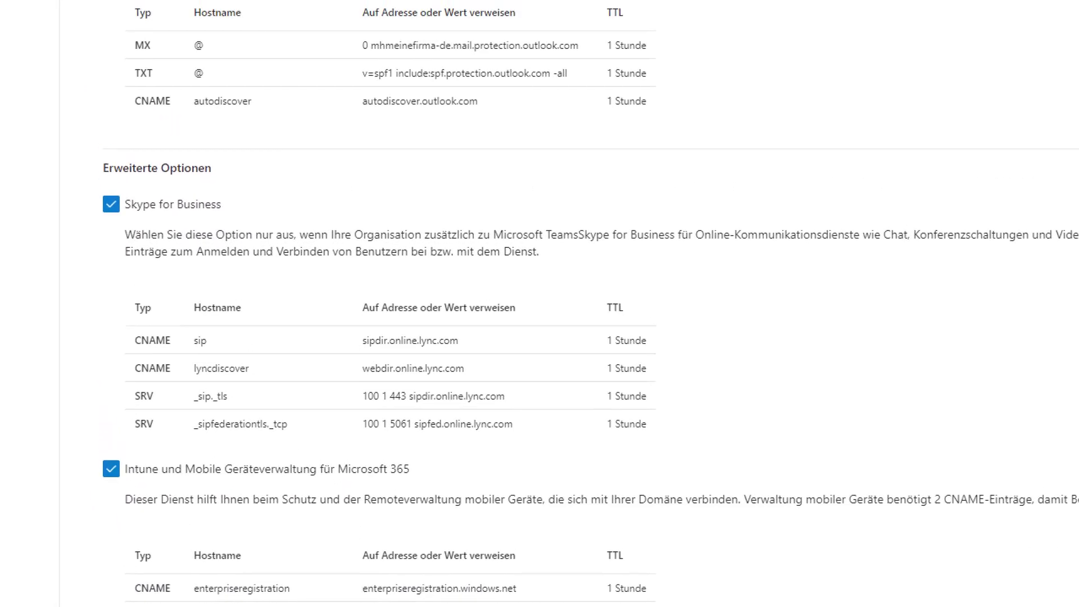
scroll(149, 501, down, 2)
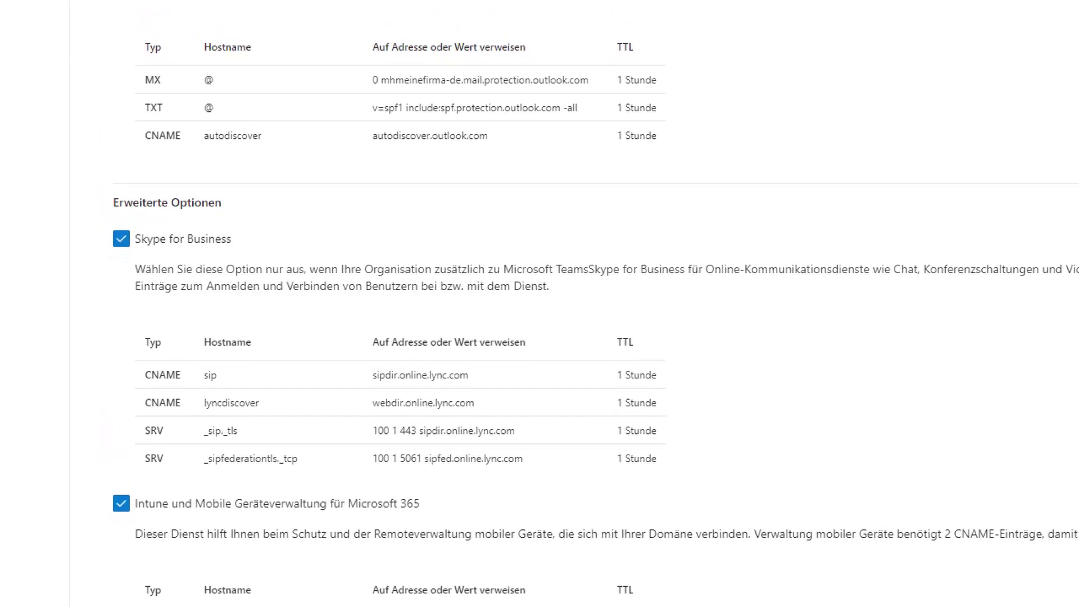
drag(136, 498, 687, 574)
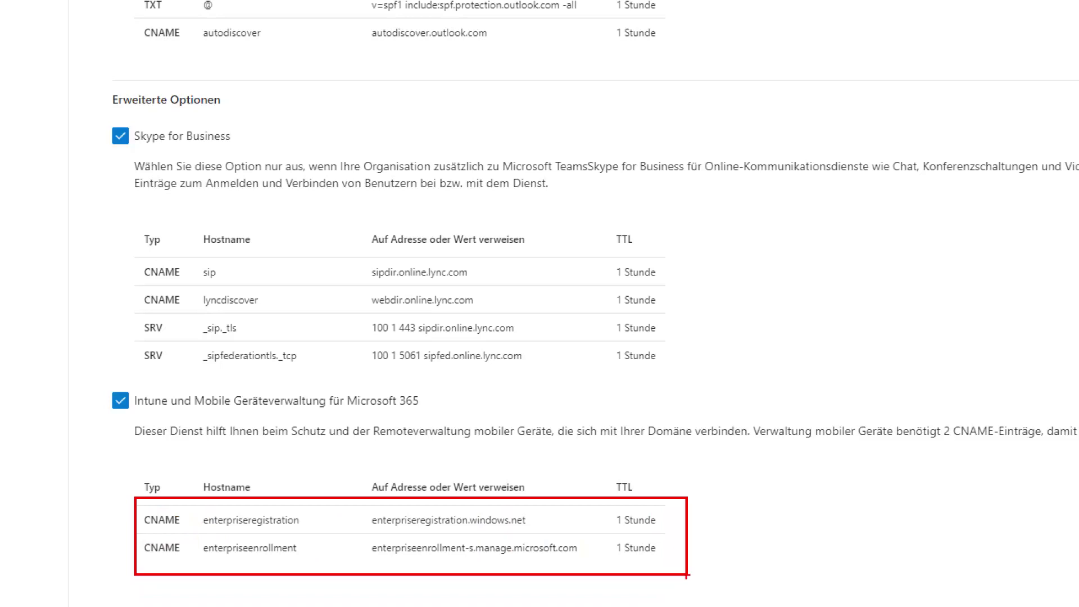
key(Escape)
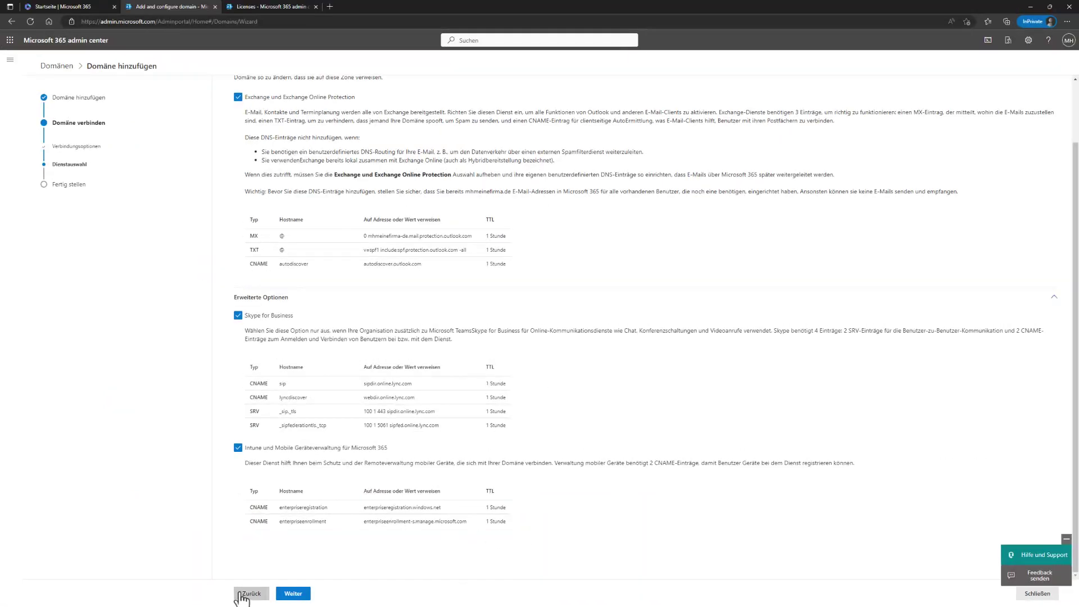
click(247, 594)
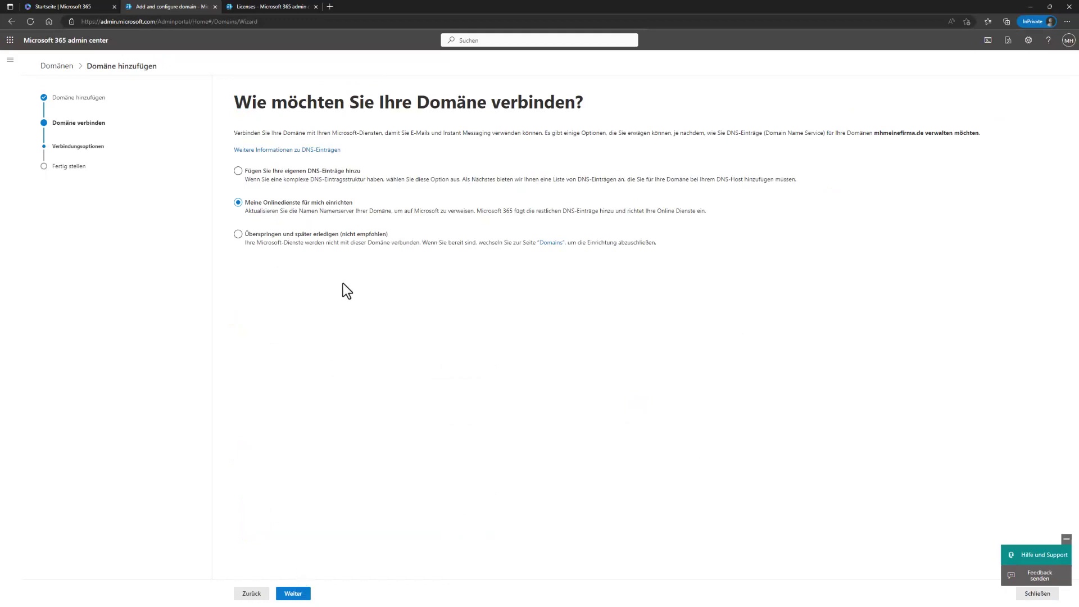
Step: Preview the own-DNS-records path, then pick 'Meine Onlinedienste für mich einrichten' and continue
click(265, 171)
click(293, 593)
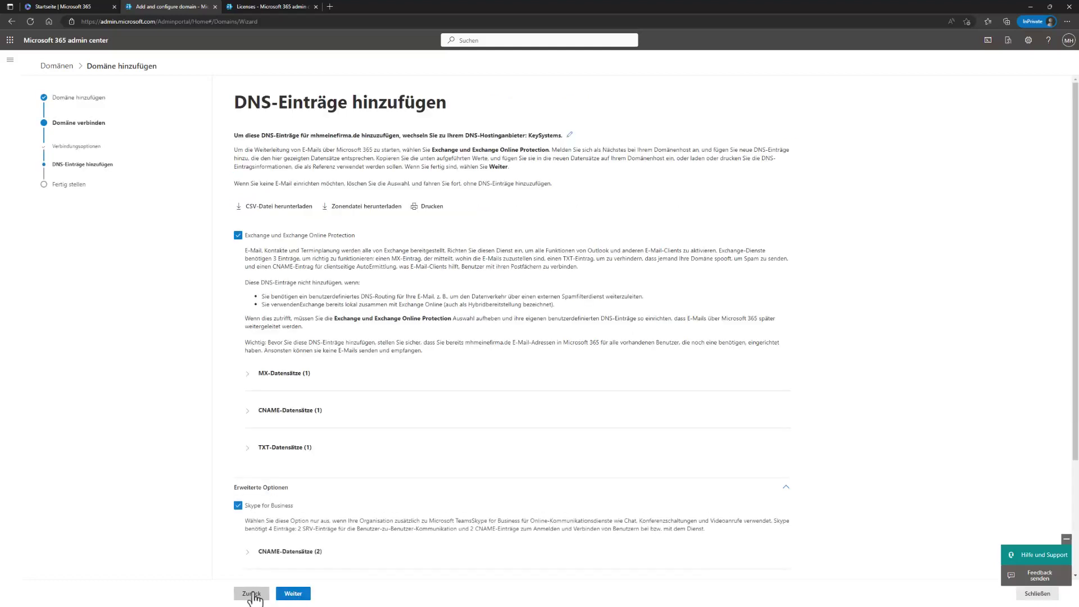
click(252, 595)
click(238, 203)
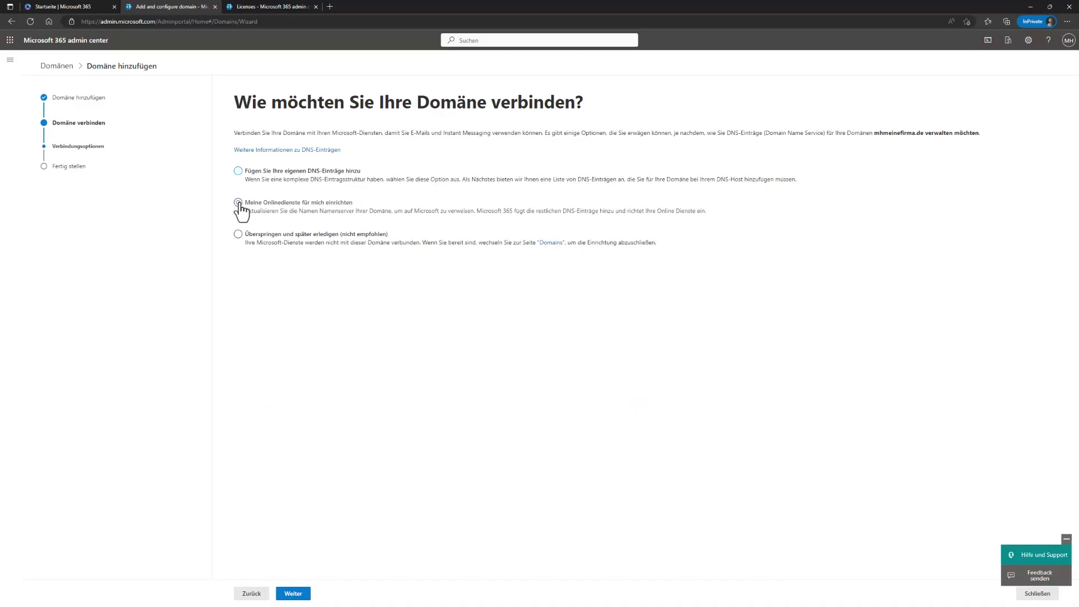
click(309, 594)
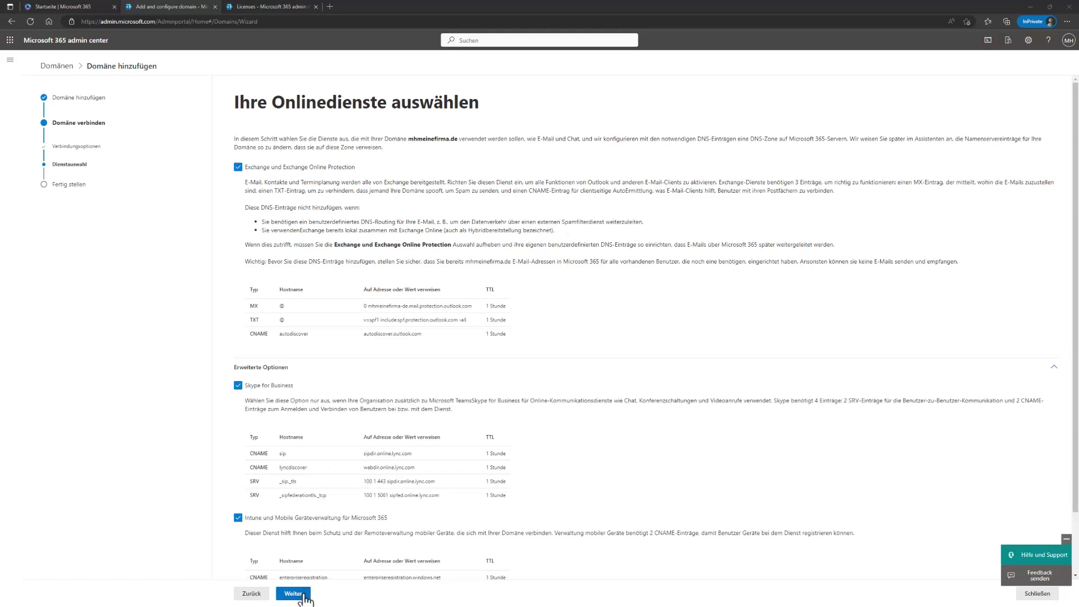
Step: Accept the selected online services and skip the website records to finish setting up mhmeinefirma.de
click(294, 593)
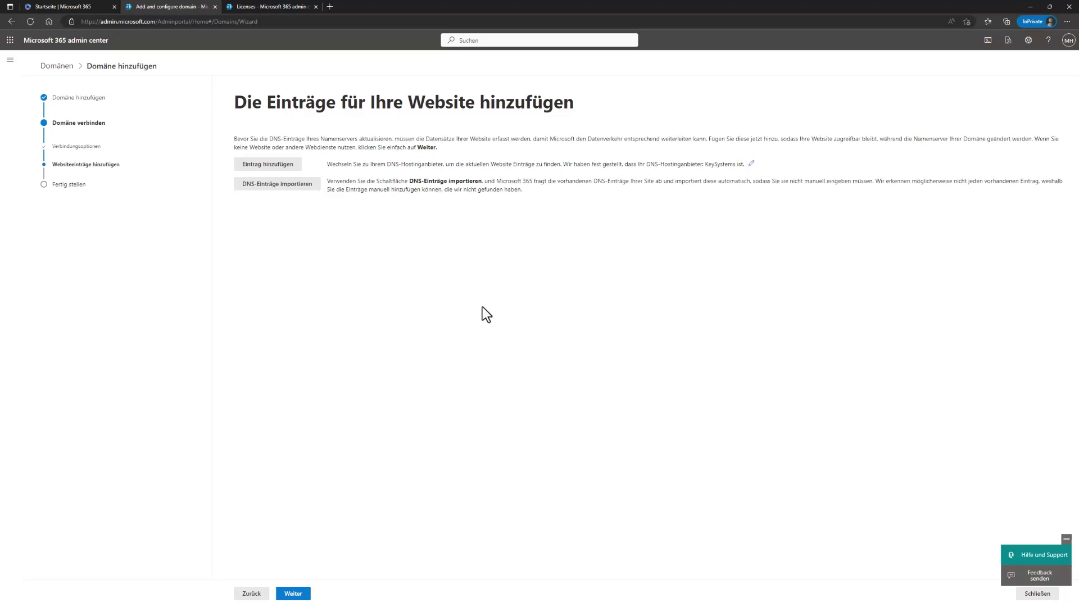
drag(249, 104, 510, 112)
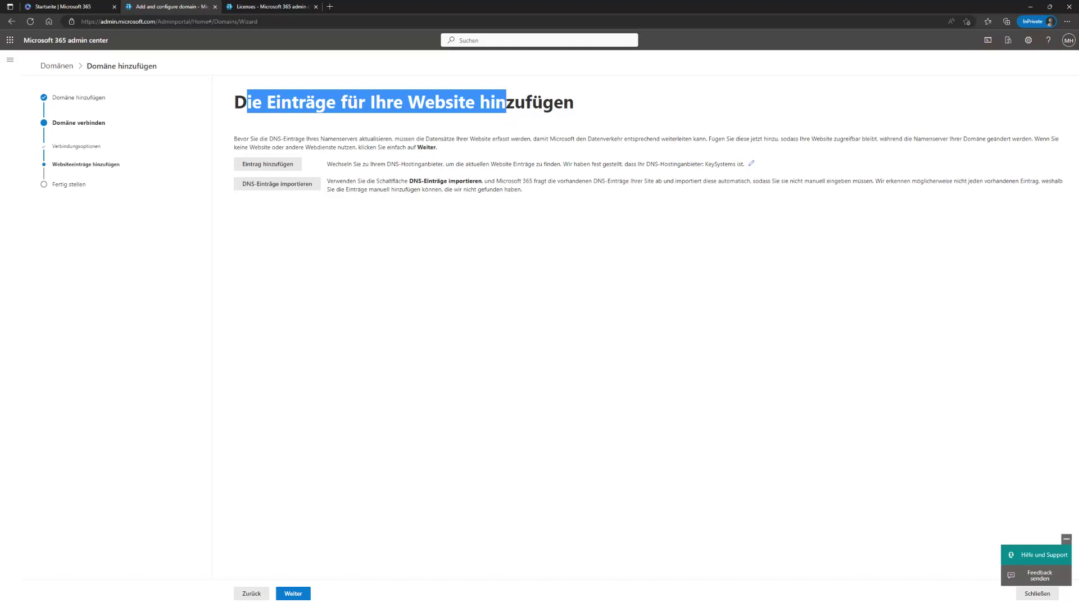
click(293, 594)
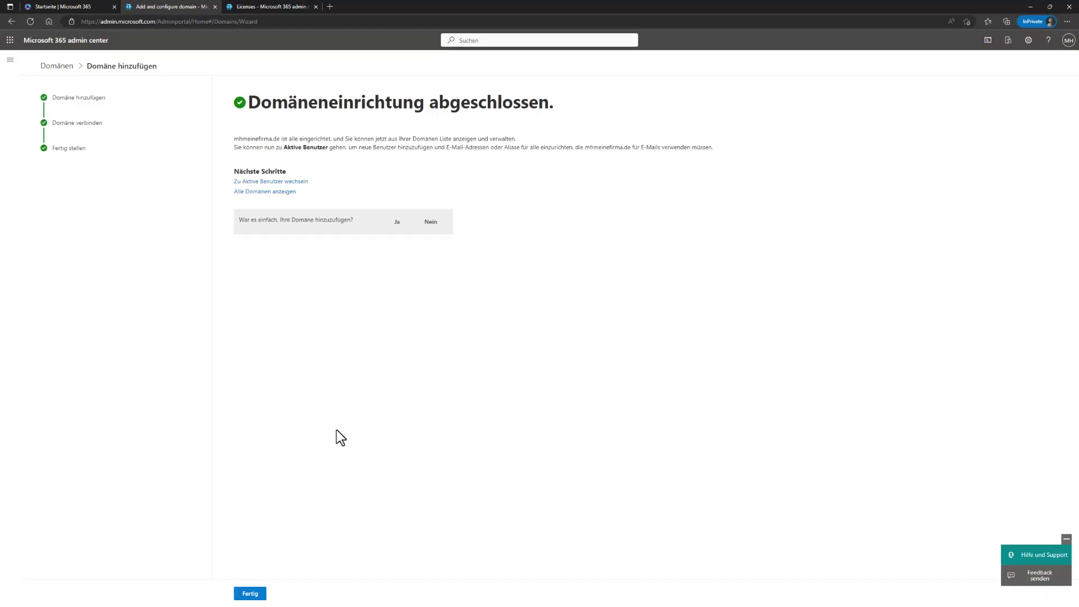
Step: Close the wizard and confirm mhmeinefirma.de is the 'Fehlerfrei' default domain in the Domains list
click(247, 596)
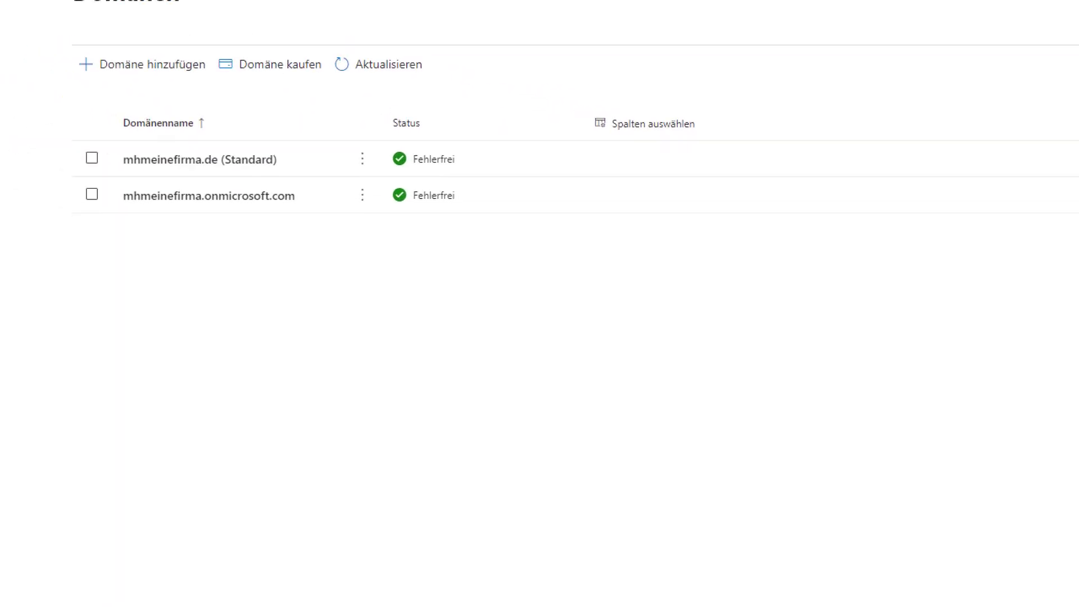
drag(101, 190, 480, 237)
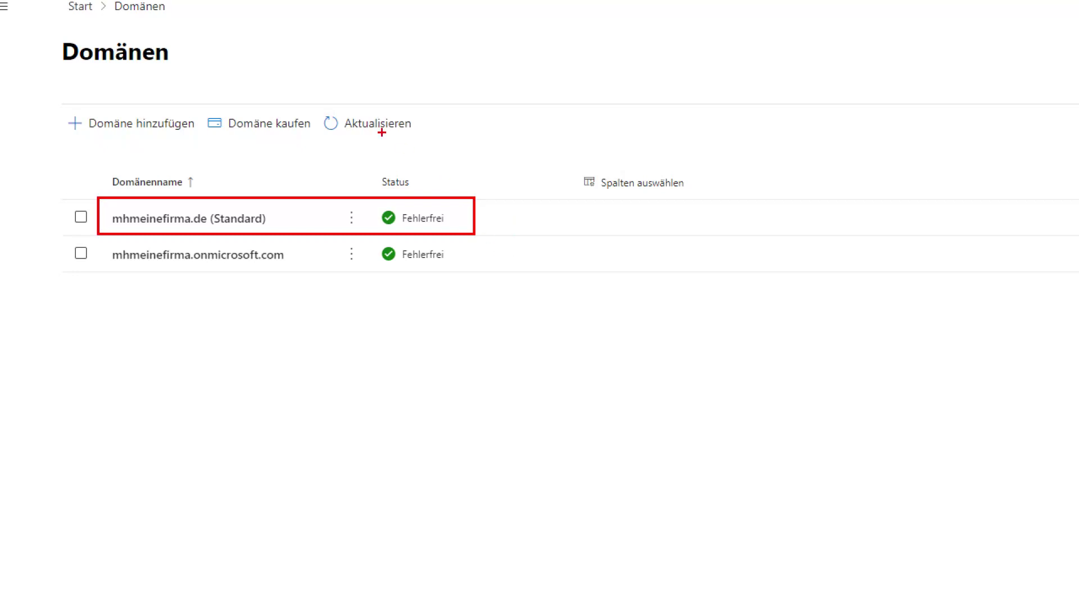
drag(292, 105, 323, 45)
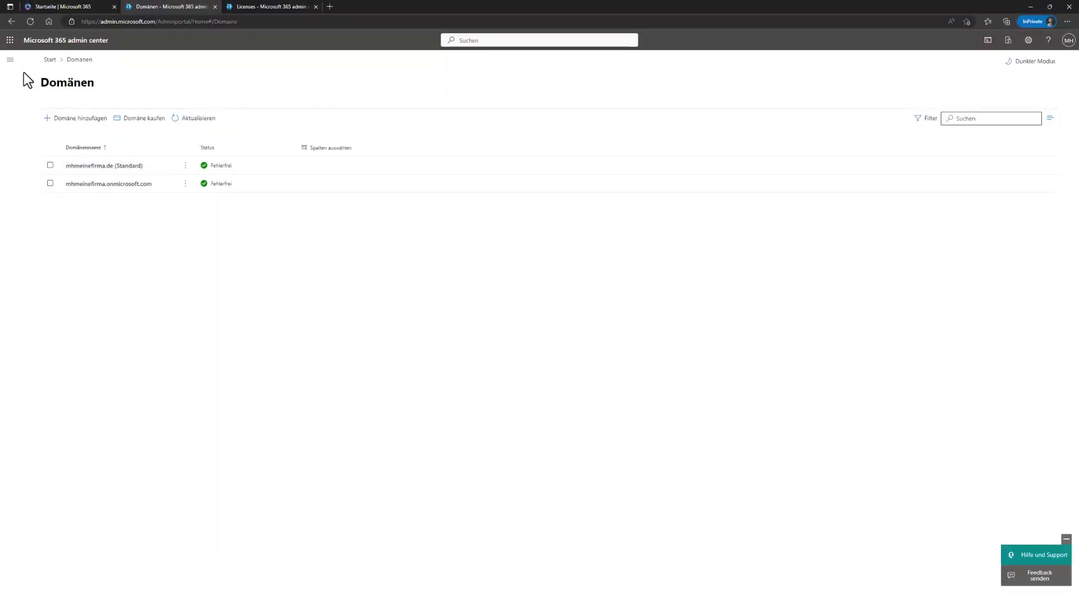
click(10, 60)
Step: Start a new user under Active users and enter the first name, display name and username
click(106, 96)
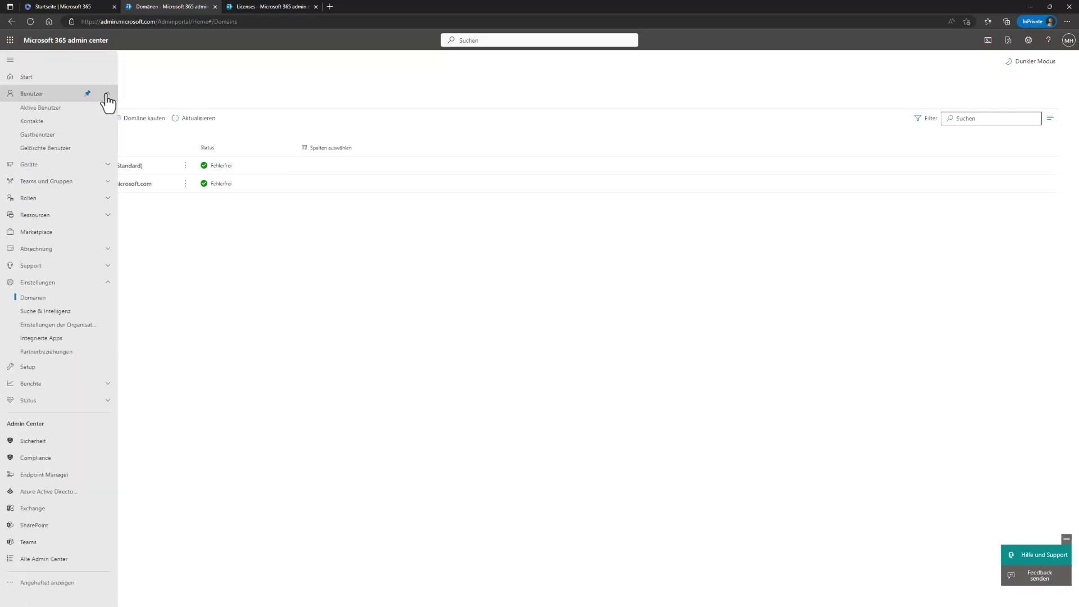
click(41, 109)
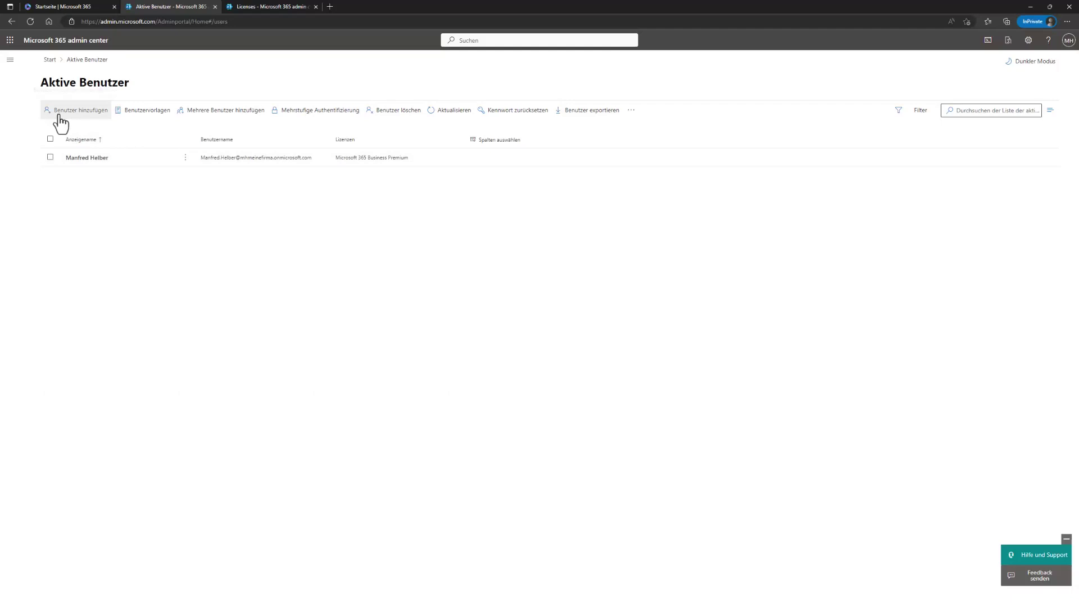
click(66, 163)
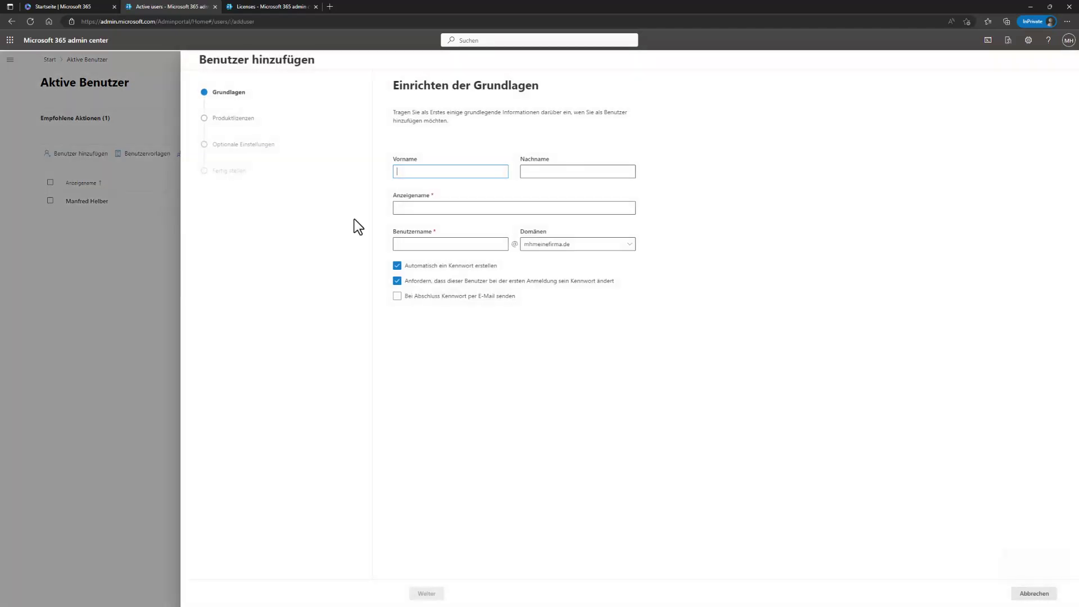
click(442, 173)
text(Thomas)
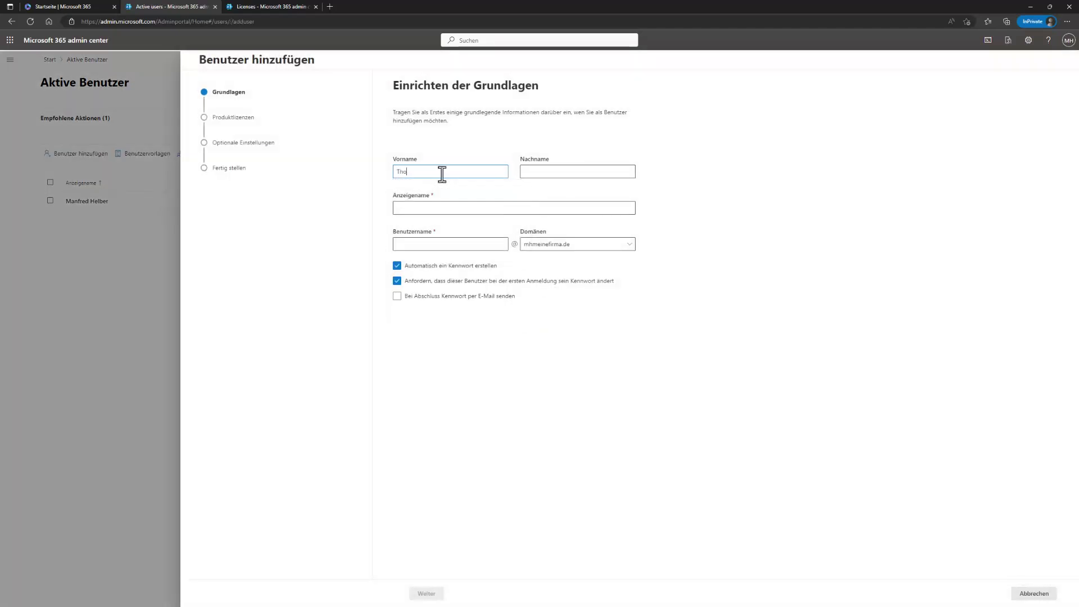
click(447, 208)
click(435, 245)
text(Thomas)
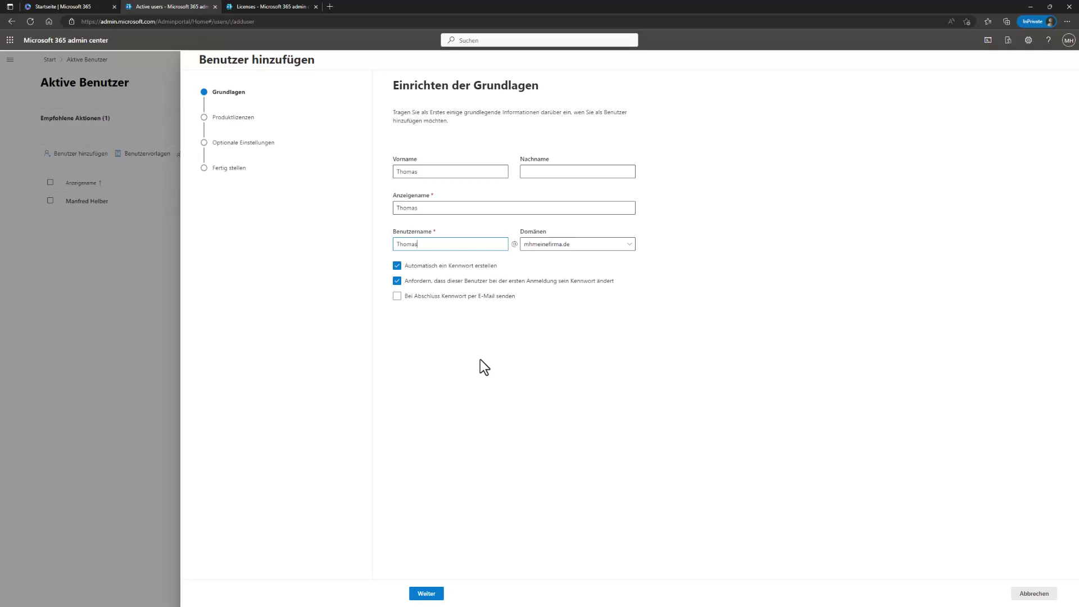
Step: Set a custom password with no change at first sign-in, keeping the domain mhmeinefirma.de
click(397, 281)
click(398, 267)
click(458, 328)
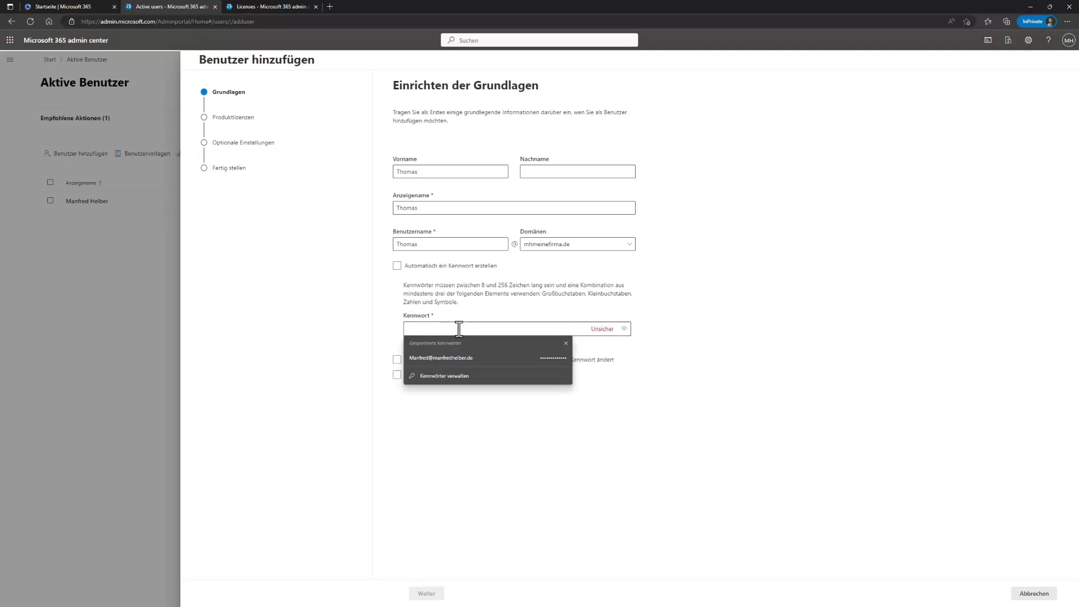
text(P)
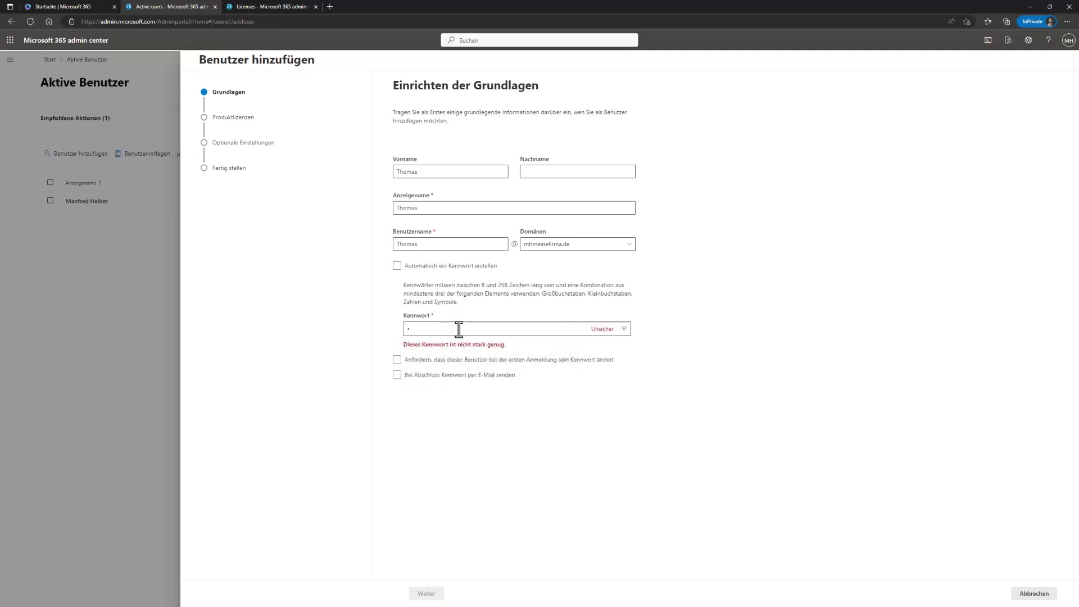
text(asswort123)
key(ctrl+a)
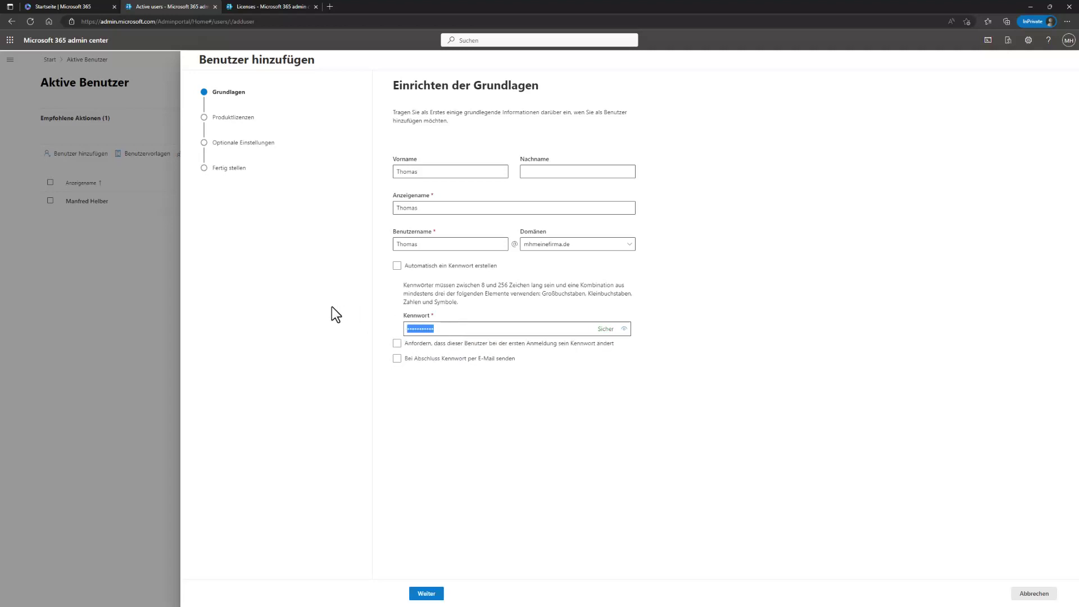
text(Passwot12)
click(631, 245)
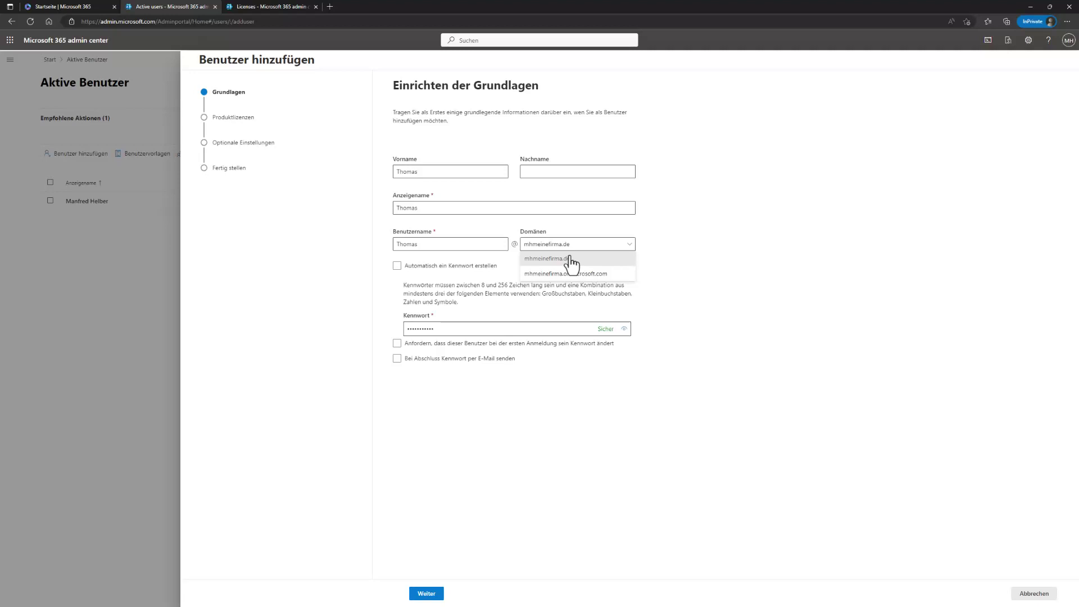
click(571, 258)
Step: Give the new user a Microsoft 365 Business Premium licence in Deutschland, leaving 23 of 25 available
click(434, 596)
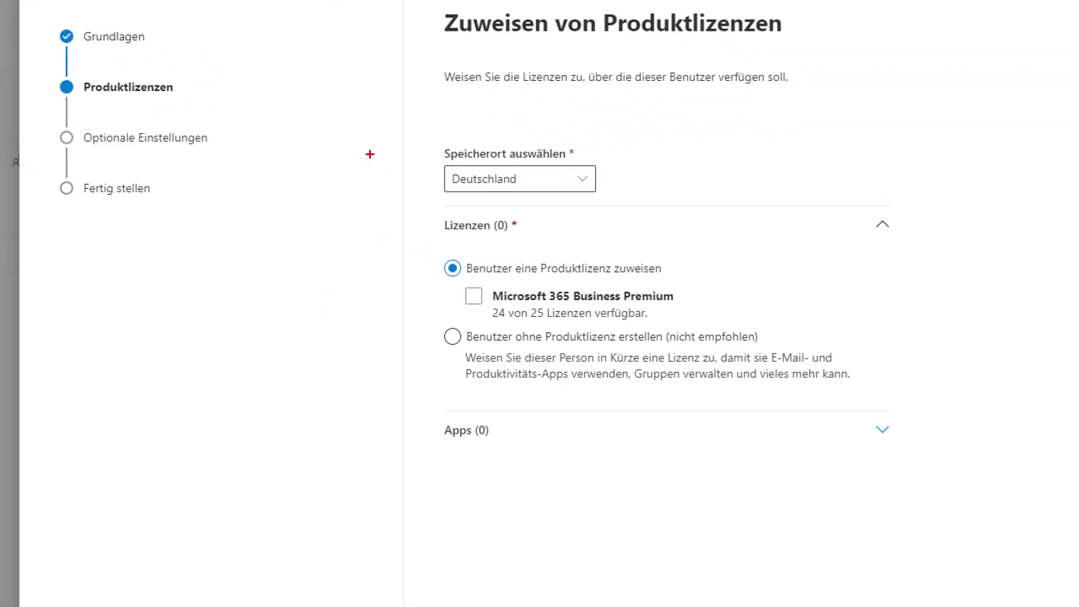
drag(438, 348, 347, 437)
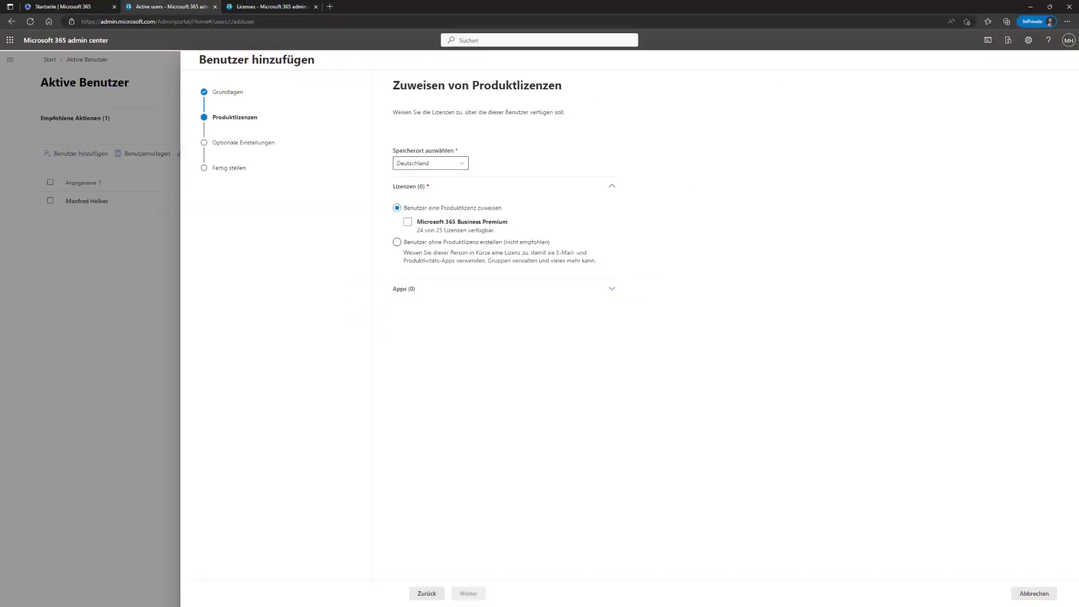
click(409, 224)
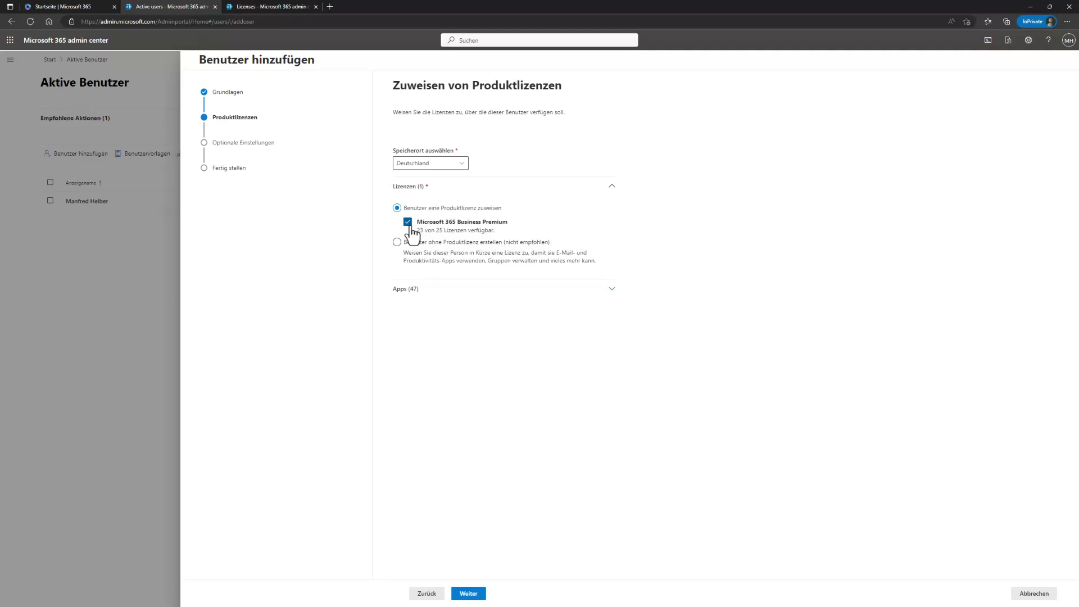
click(408, 223)
click(408, 223)
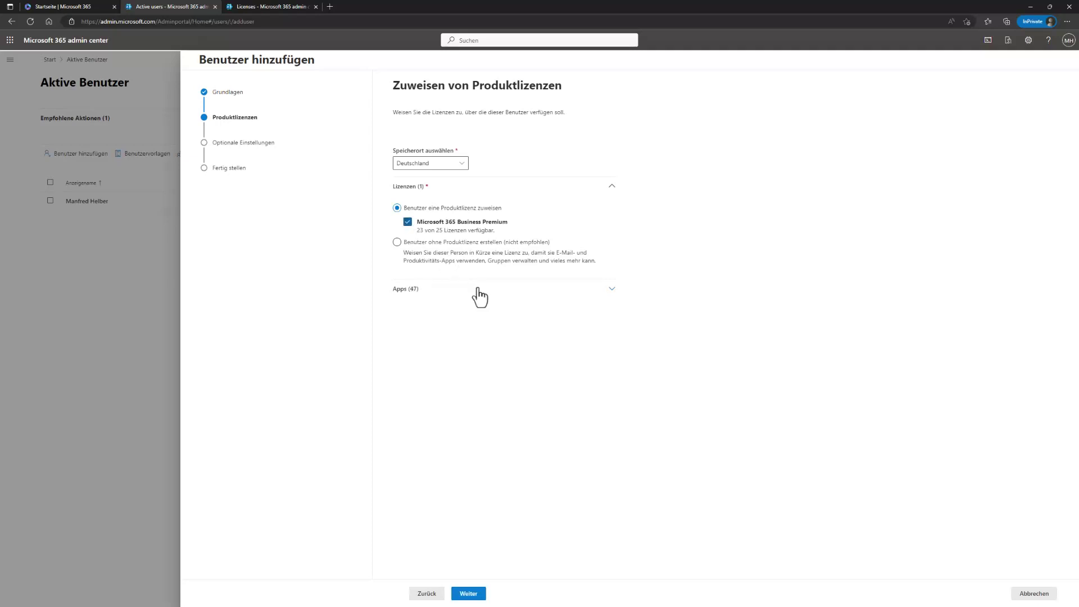
click(408, 222)
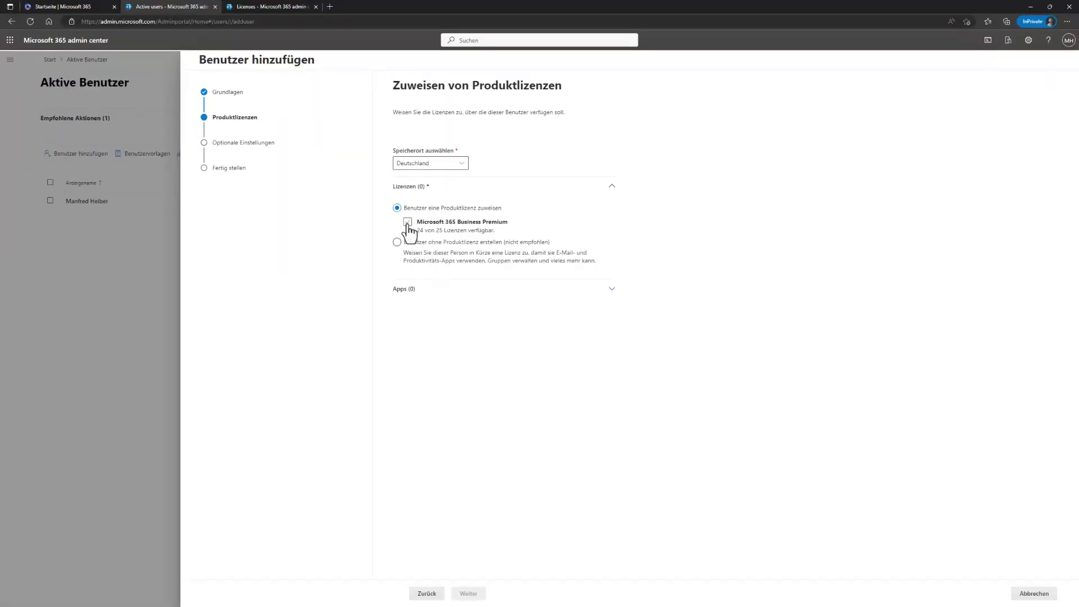
click(408, 222)
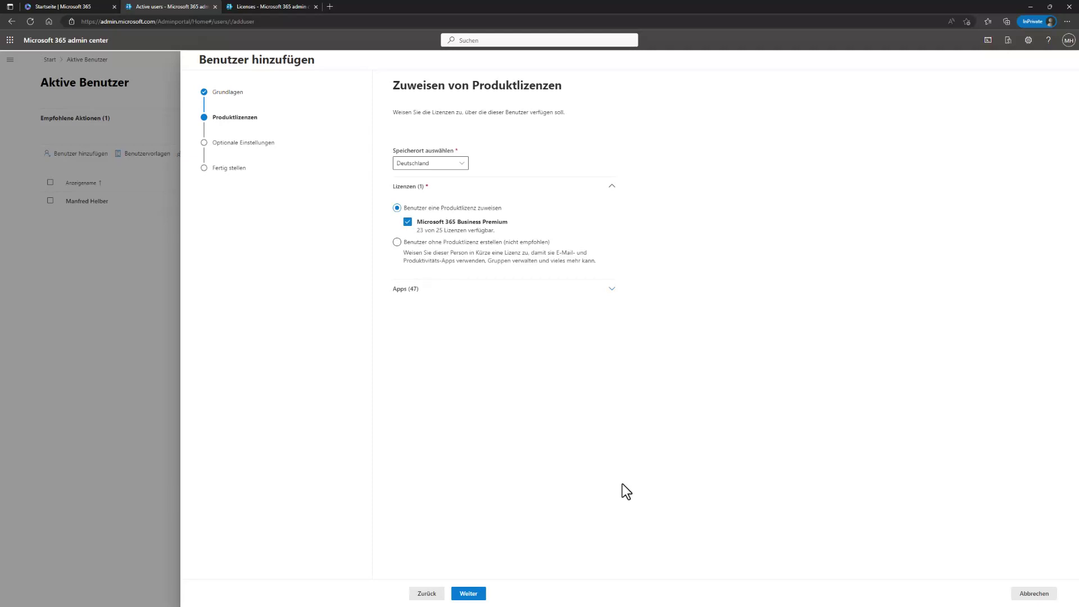
click(471, 595)
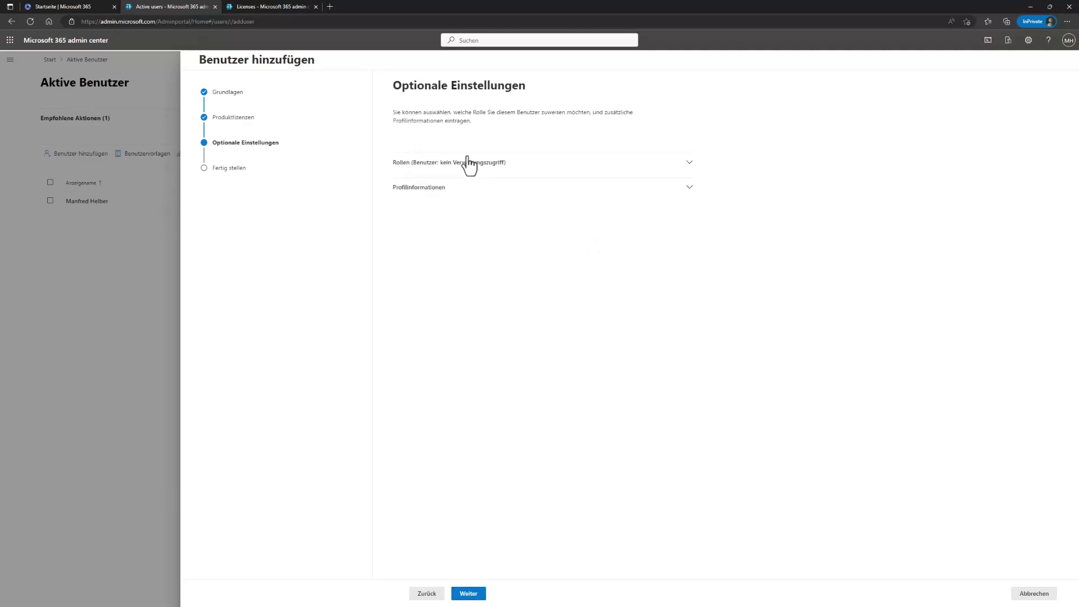
Step: Keep the role as User with no admin center access, then finish and close the add-user wizard
click(538, 163)
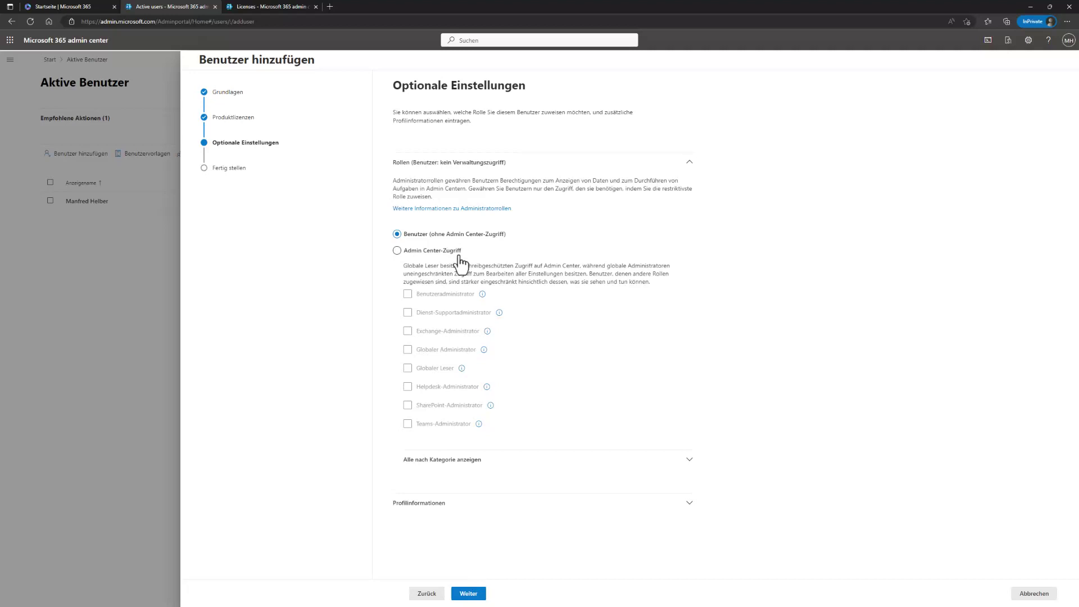
click(470, 596)
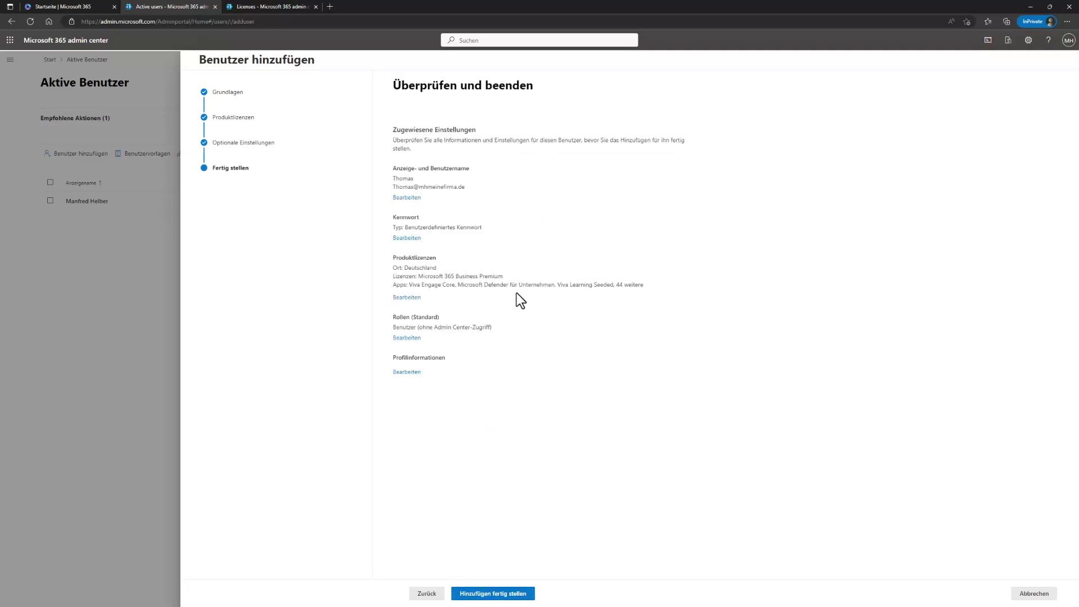
click(513, 596)
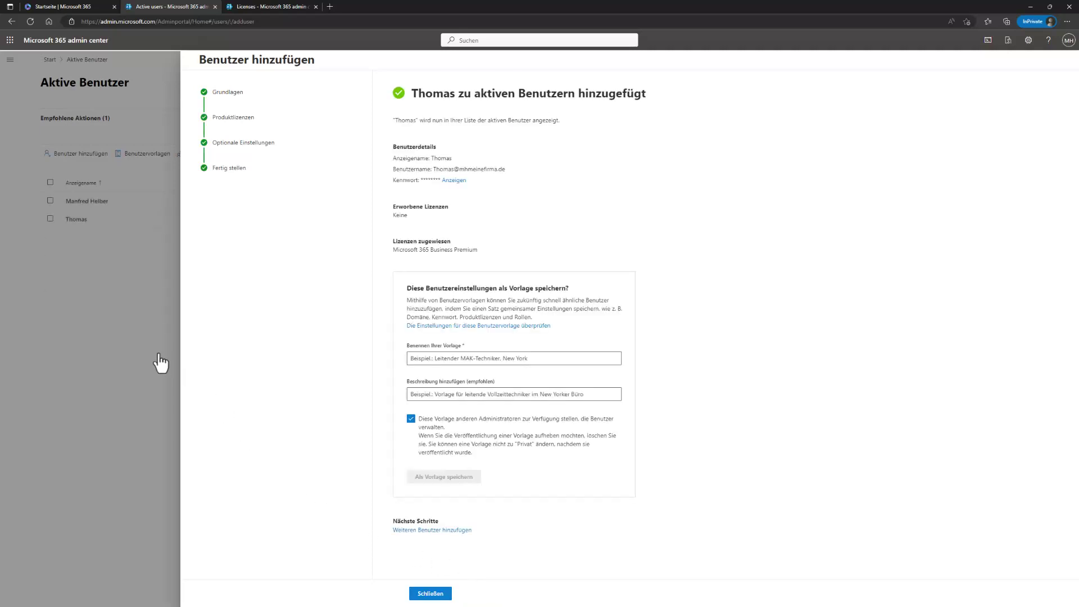
click(440, 595)
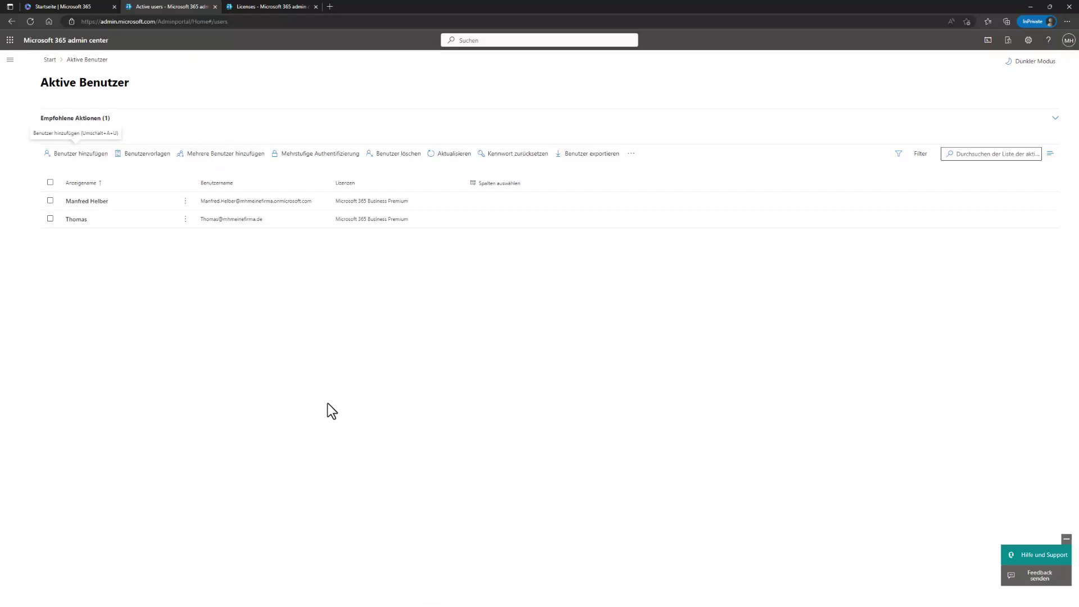
Step: Check the Active users list, now showing two accounts with Business Premium licences, and its '...' actions
click(628, 153)
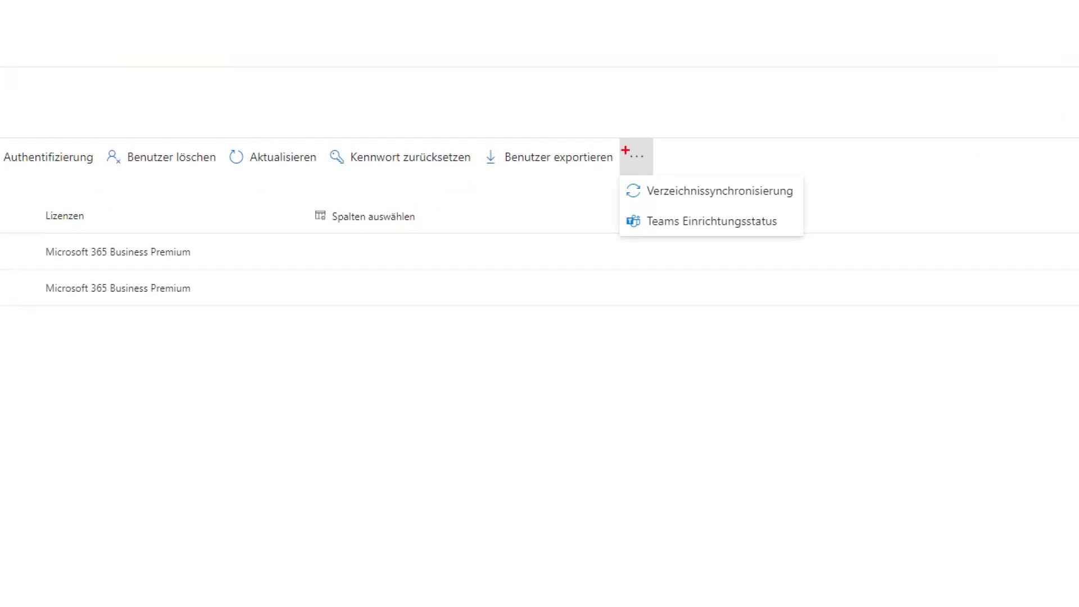
drag(614, 177, 799, 204)
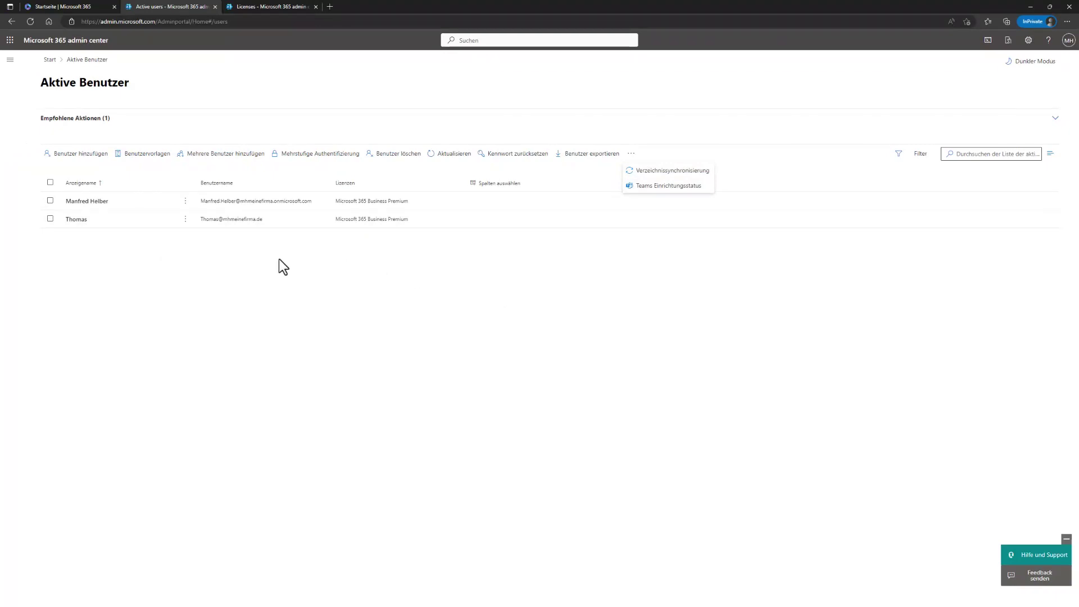
click(10, 60)
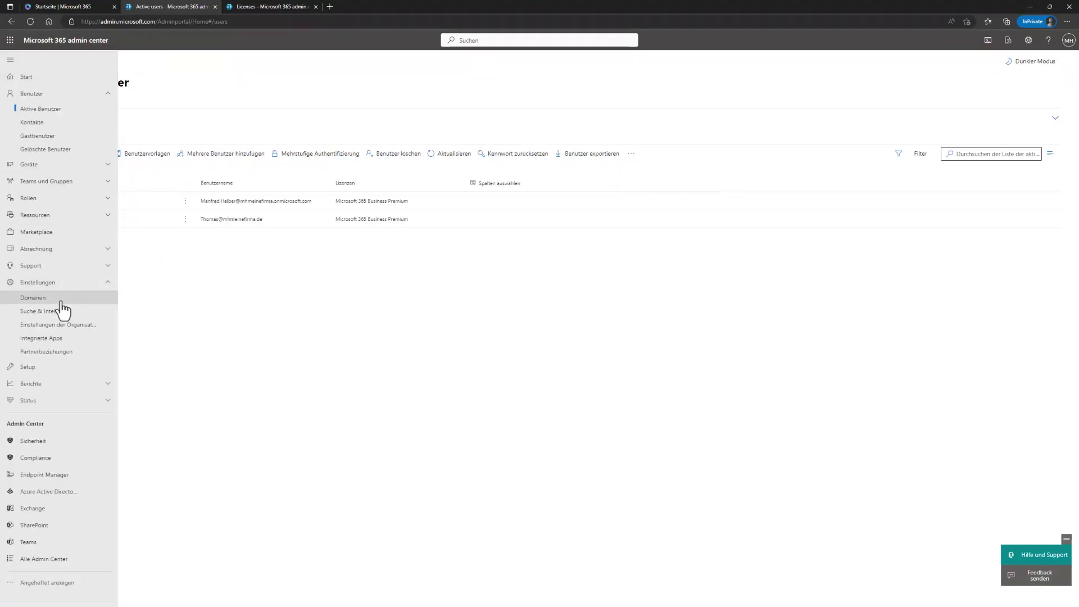
Step: In the Azure Active Directory admin center, view All users, then All devices listing WINCL41
click(50, 493)
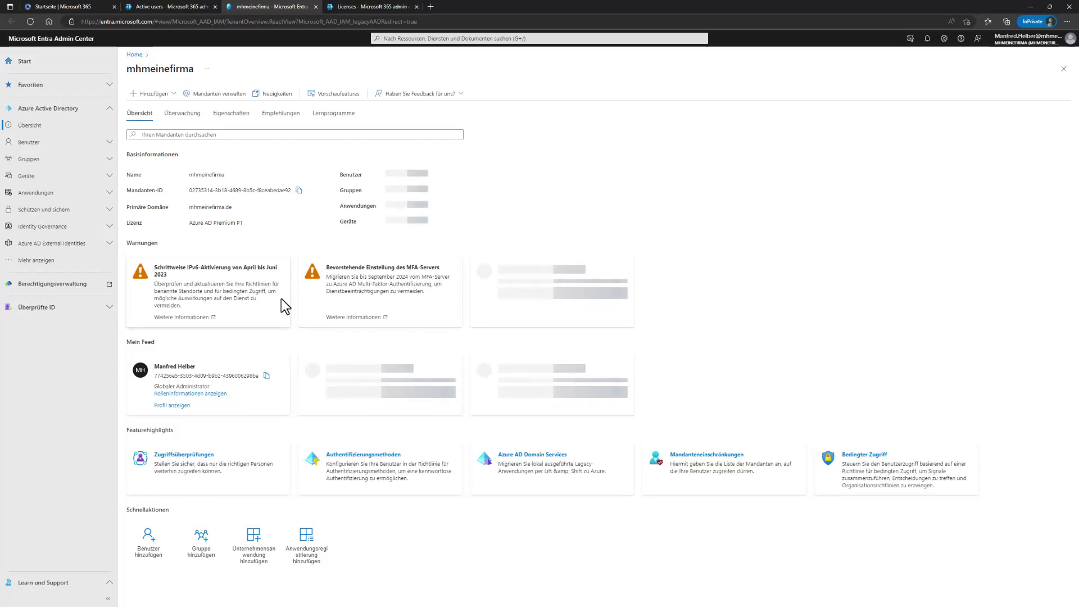
click(93, 143)
click(54, 163)
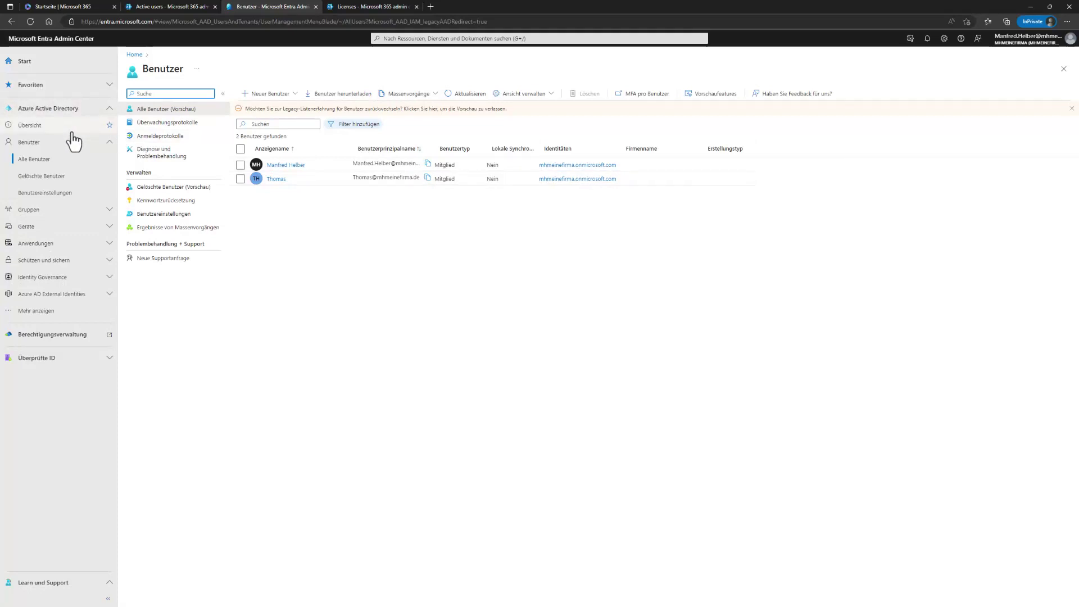
click(105, 227)
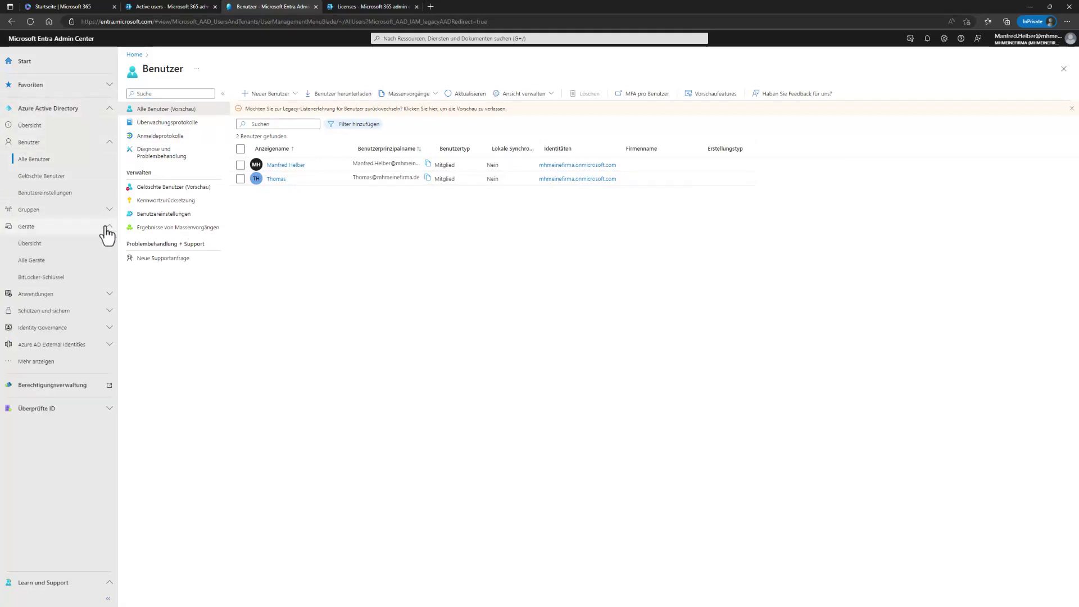
click(34, 265)
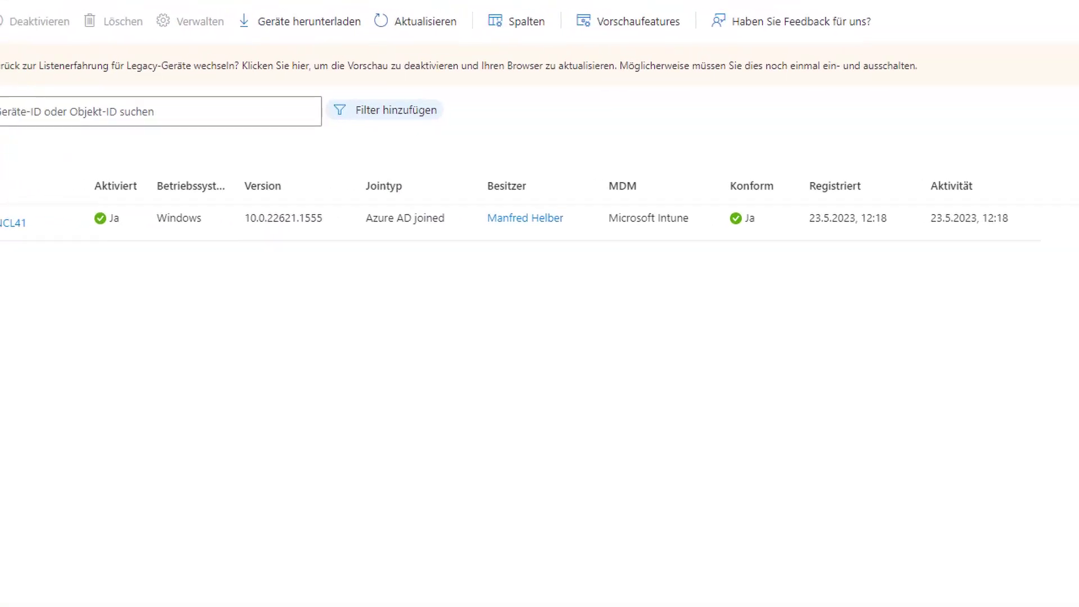
Step: Leave the WINCL41 device list and return to All users, which now lists two member accounts
drag(26, 197, 158, 242)
drag(443, 197, 556, 238)
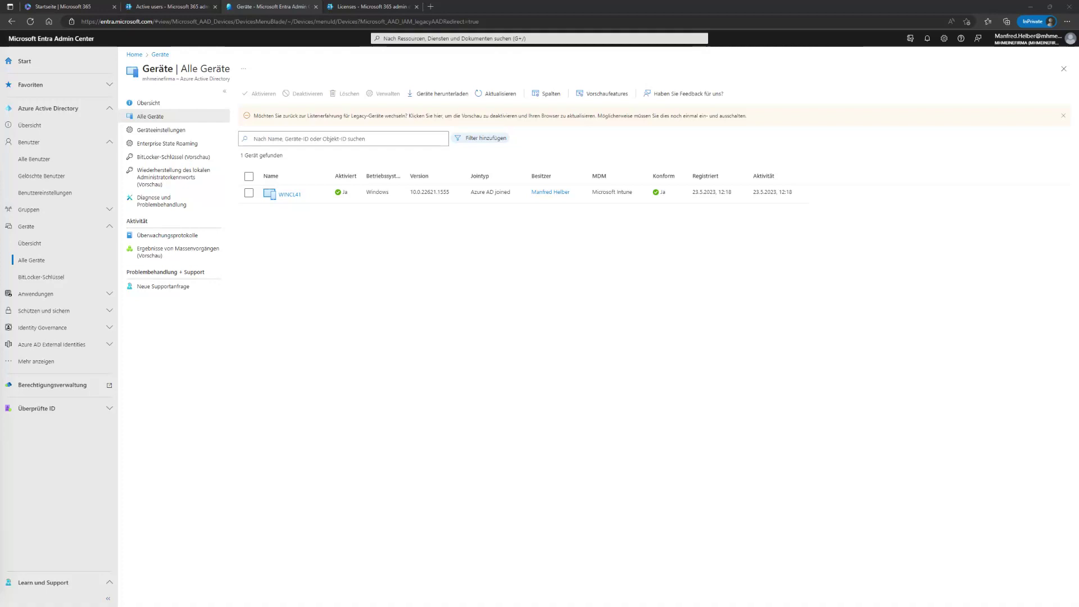
click(35, 160)
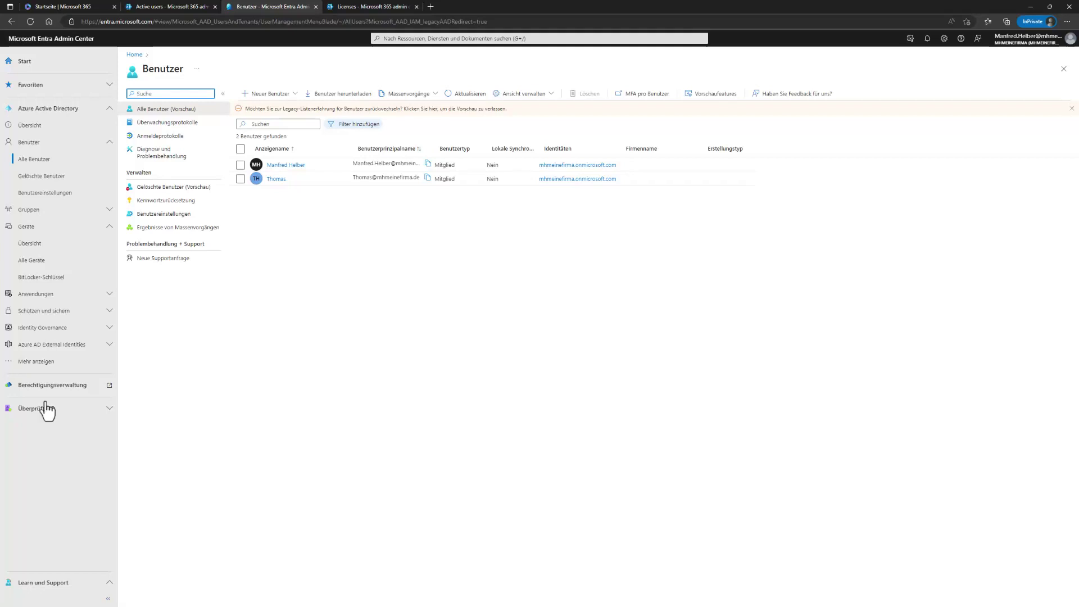
Step: From Active users, select the second user and view the per-user multi-factor authentication page
click(176, 6)
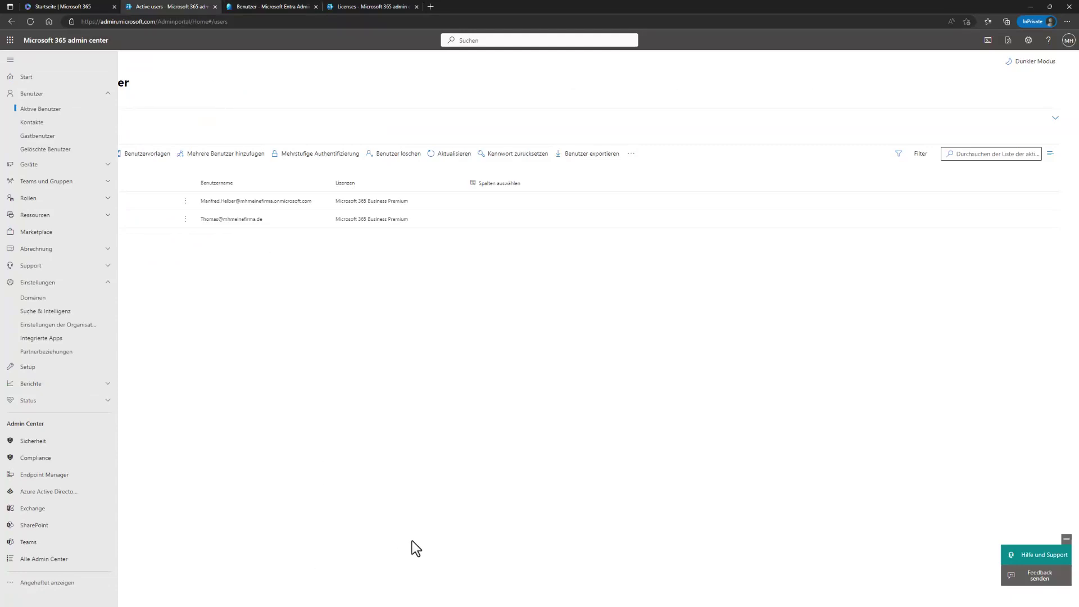
click(411, 541)
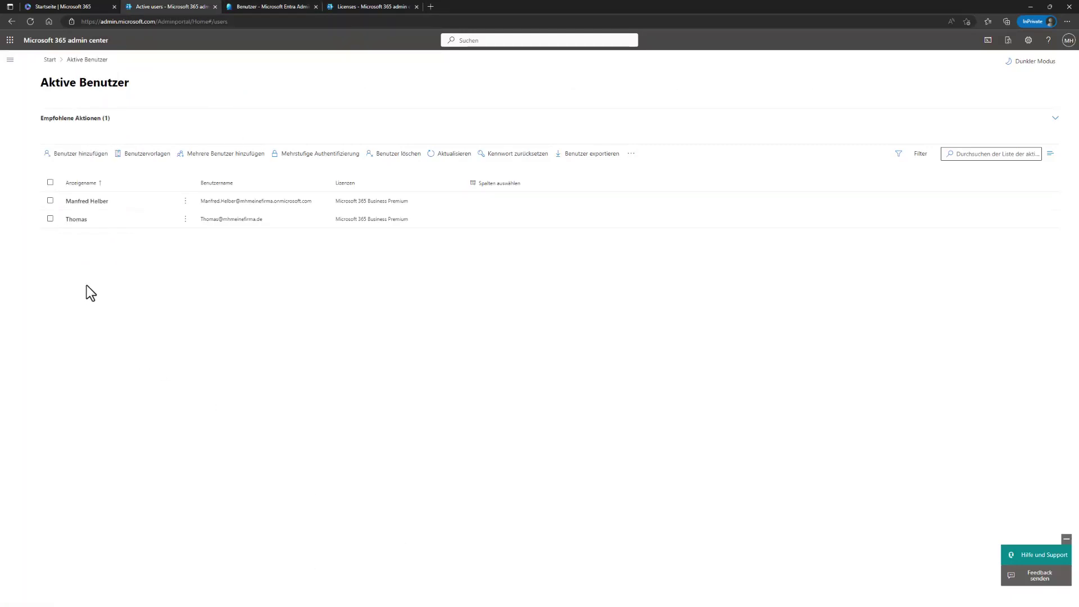
click(50, 218)
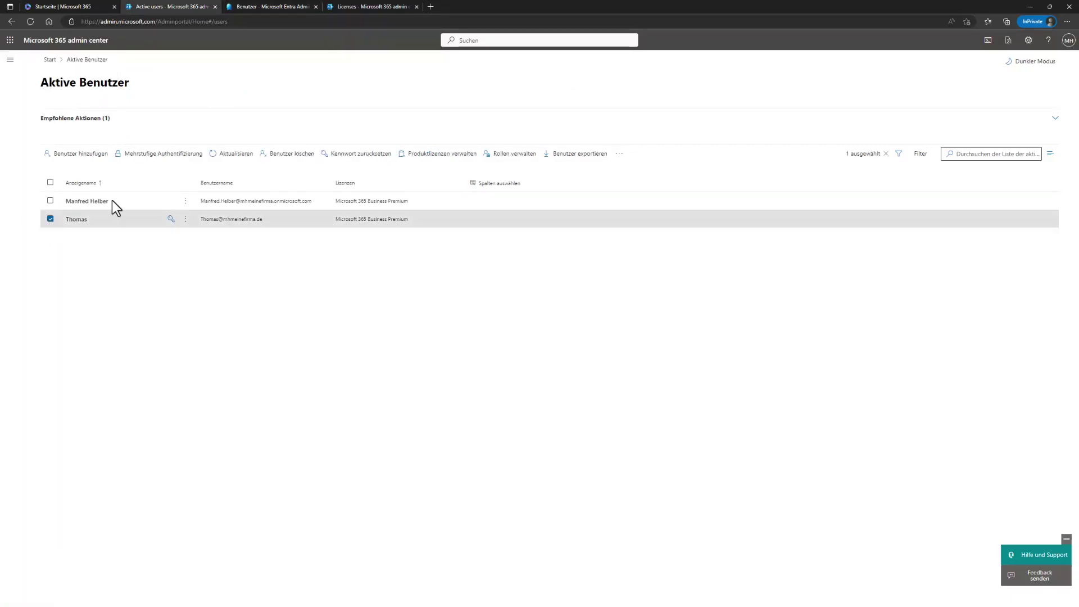
click(190, 158)
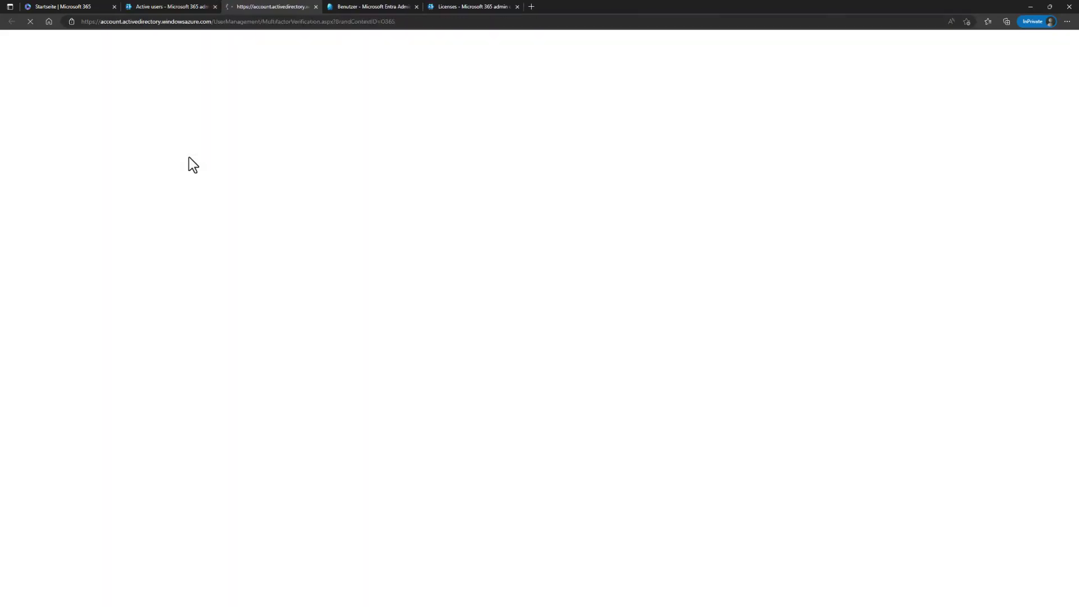
click(316, 7)
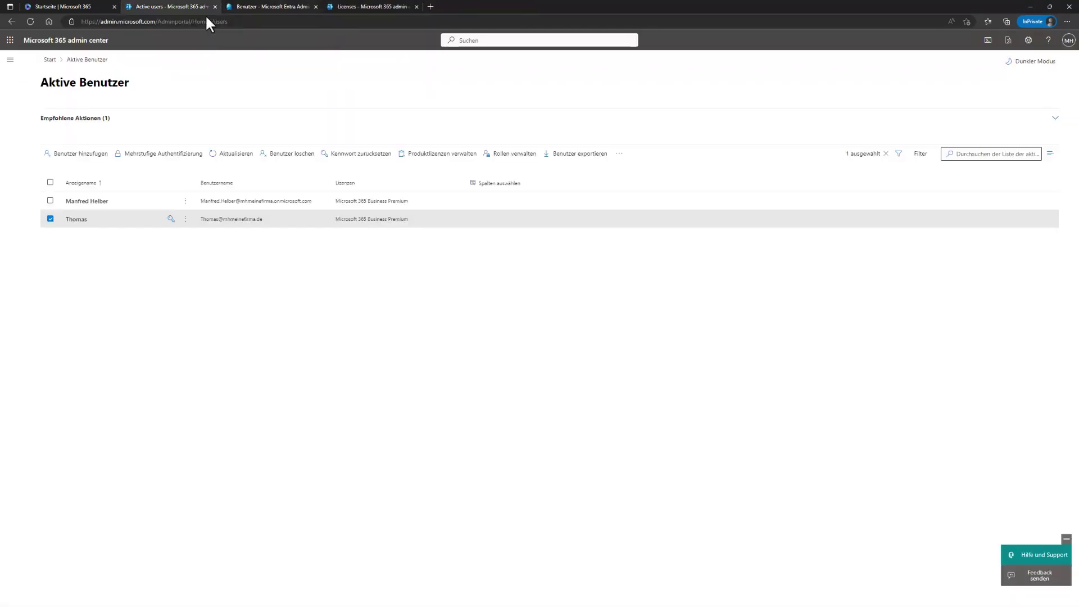
Step: Reopen the MFA page via the first user, confirm both show Deaktiviert, then return to Active users
click(49, 219)
click(50, 201)
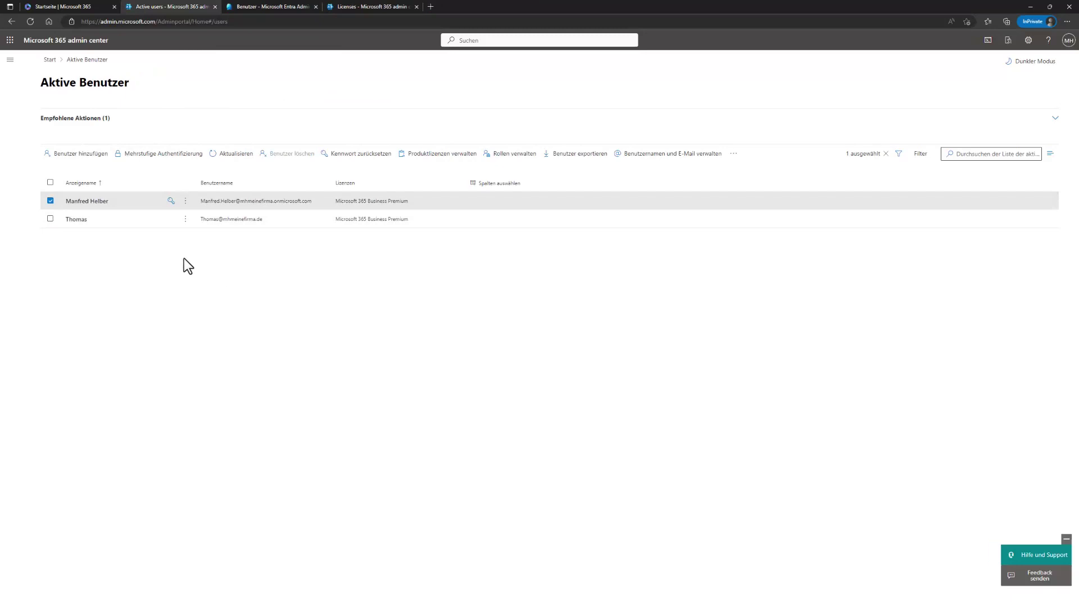
click(163, 154)
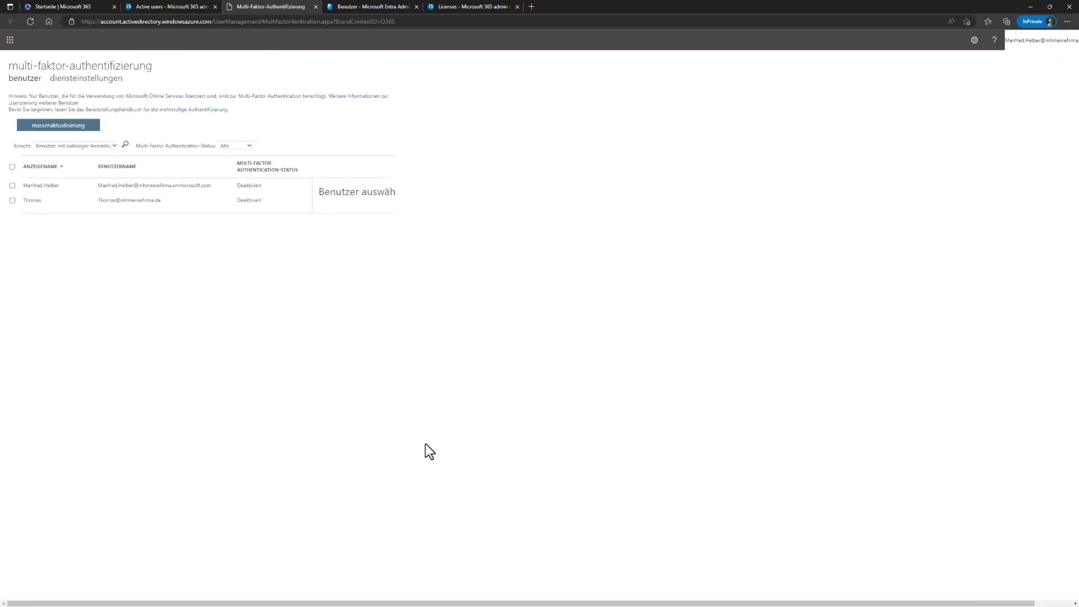
click(11, 185)
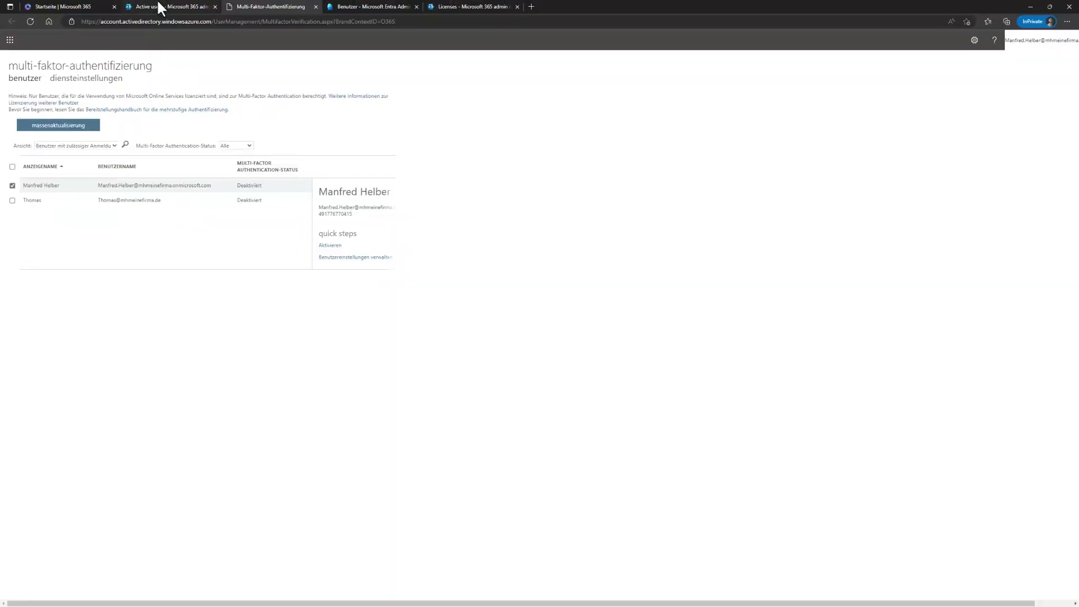
click(161, 7)
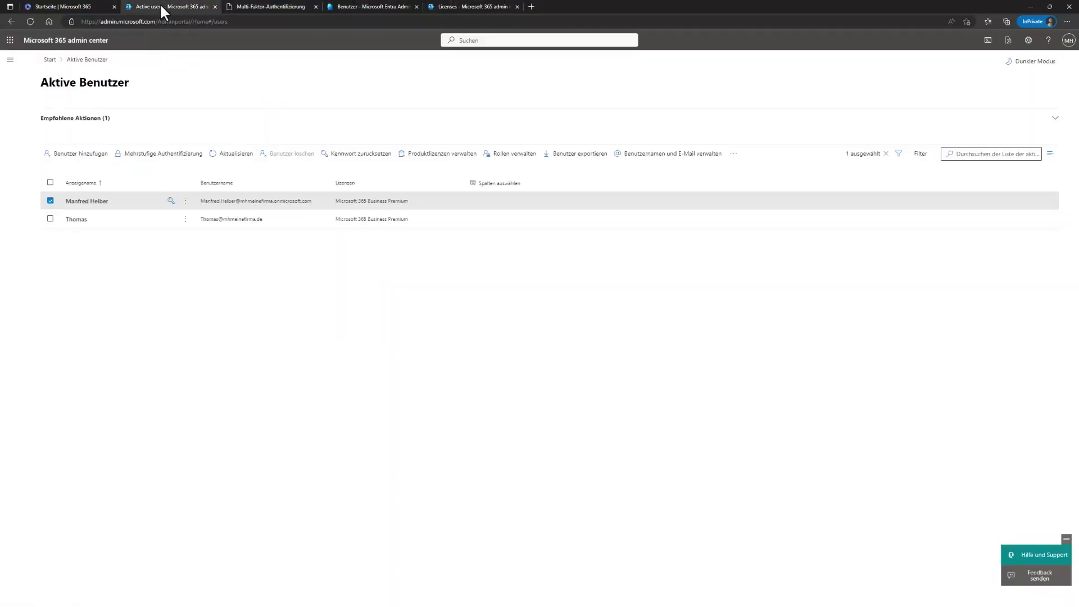
click(50, 201)
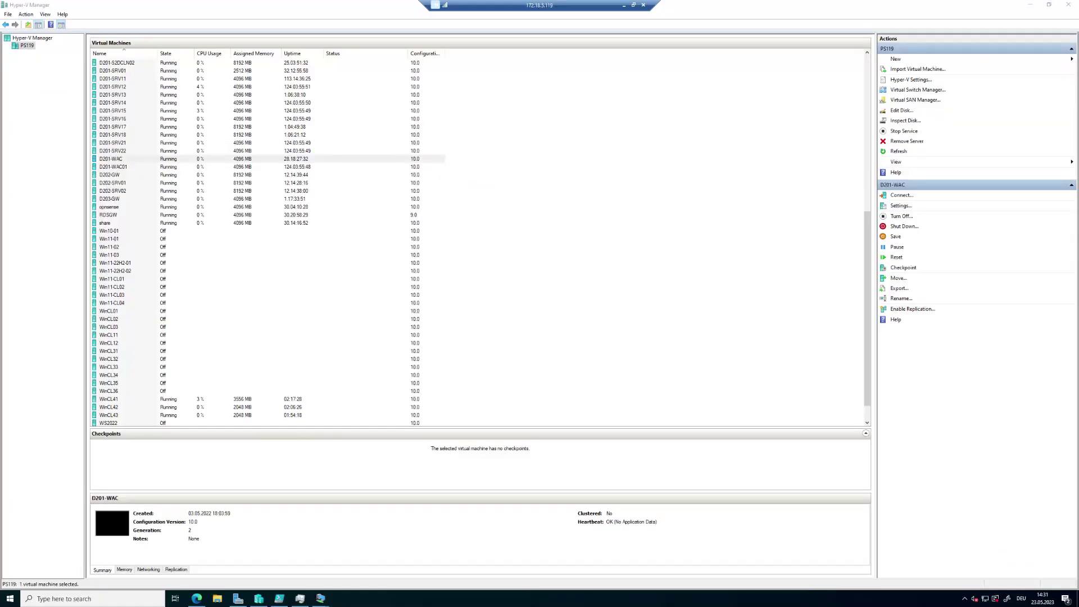
Step: Connect to the WinCL42 virtual machine from its right-click menu in Hyper-V Manager
click(159, 407)
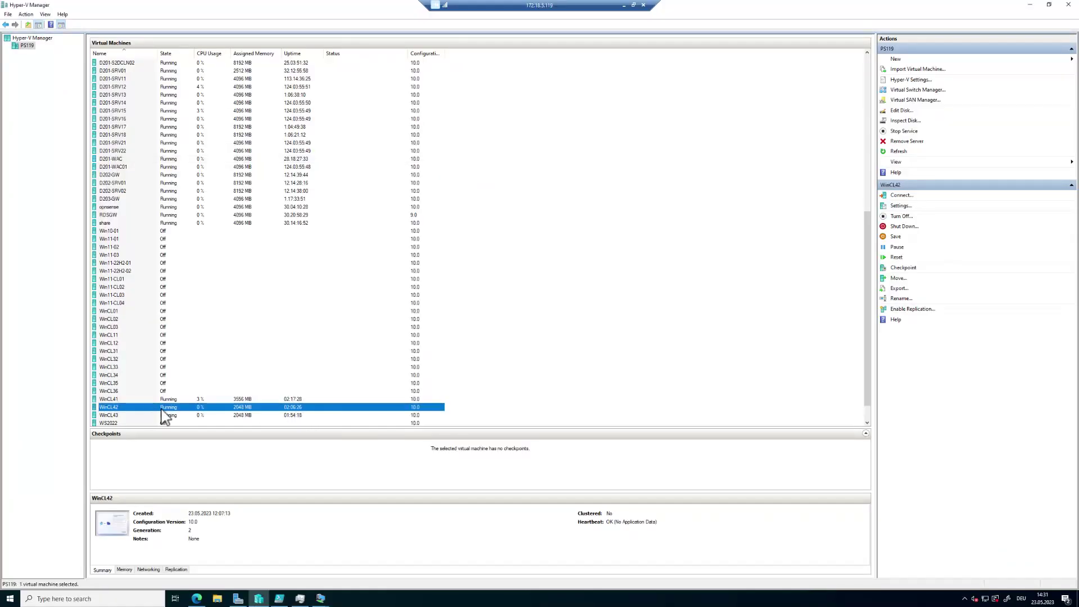
right_click(162, 408)
click(196, 415)
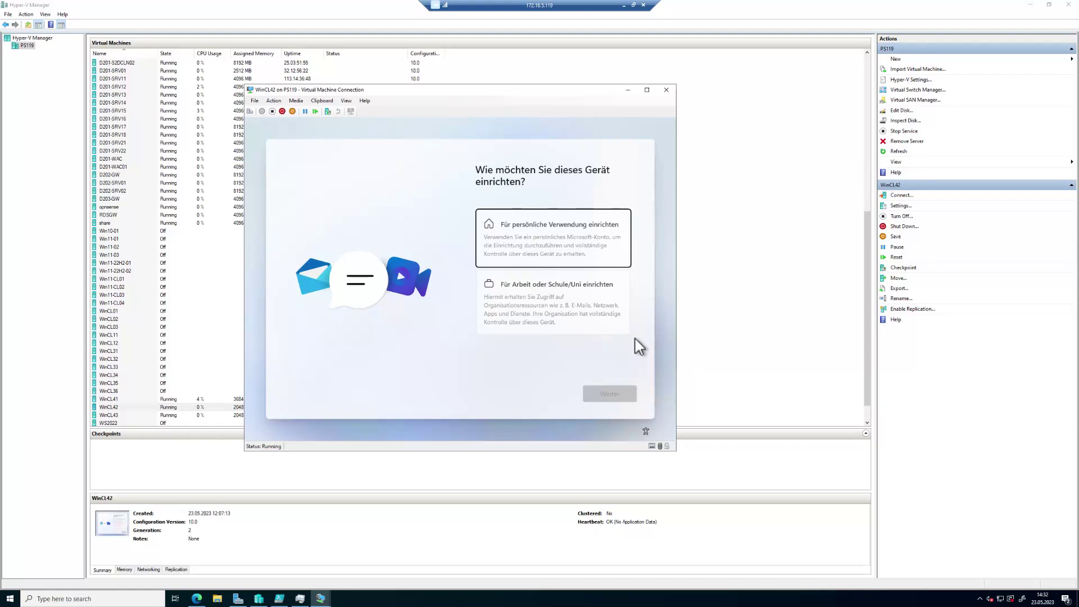
Step: Choose 'Für Arbeit oder Schule/Uni einrichten' and sign in with the work account's e-mail and password
click(588, 298)
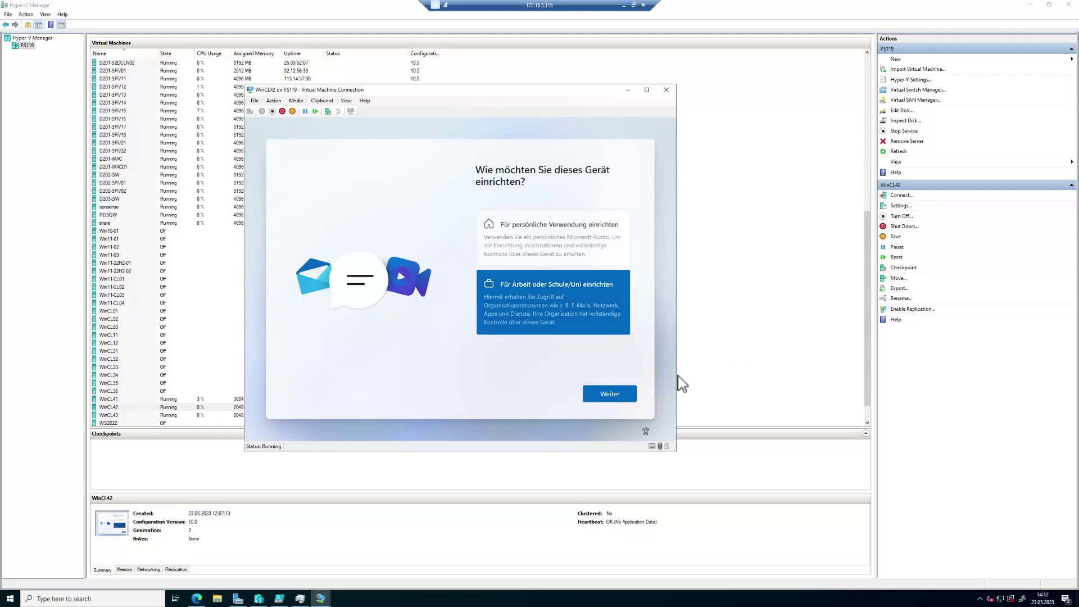
click(615, 398)
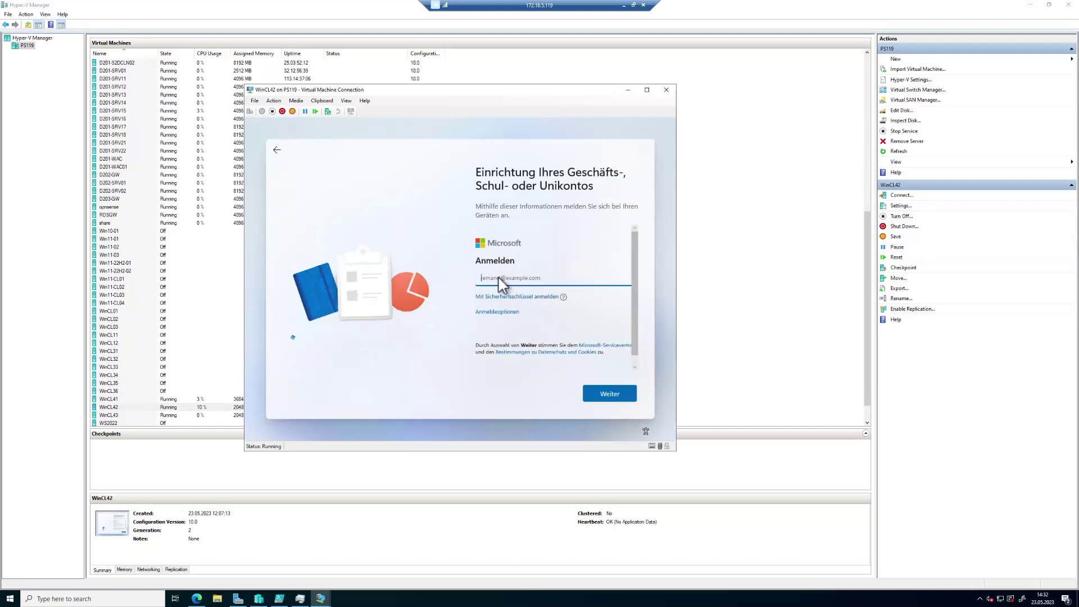
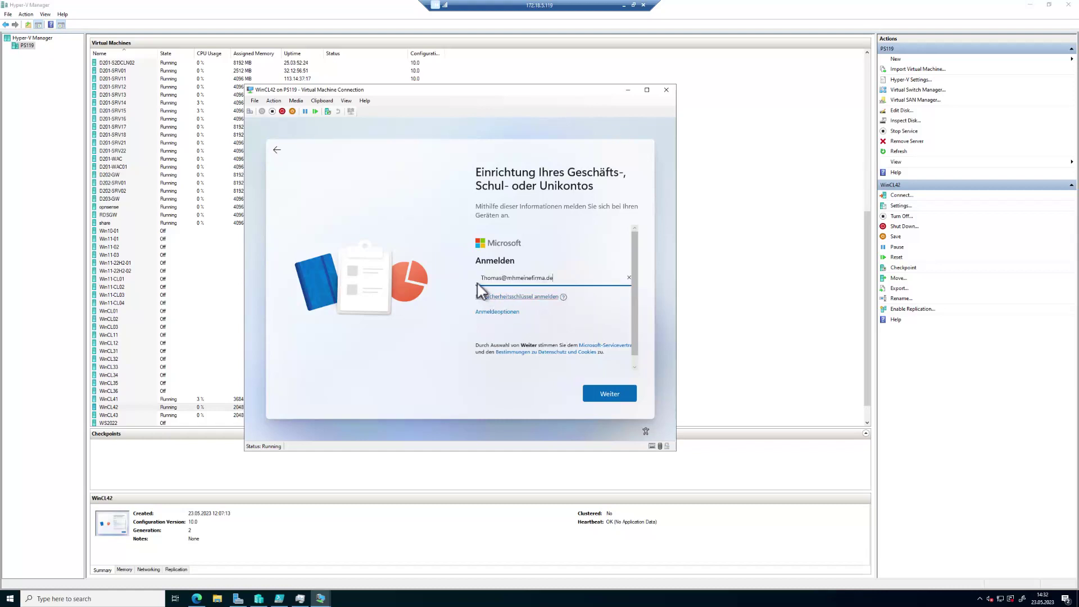
click(621, 405)
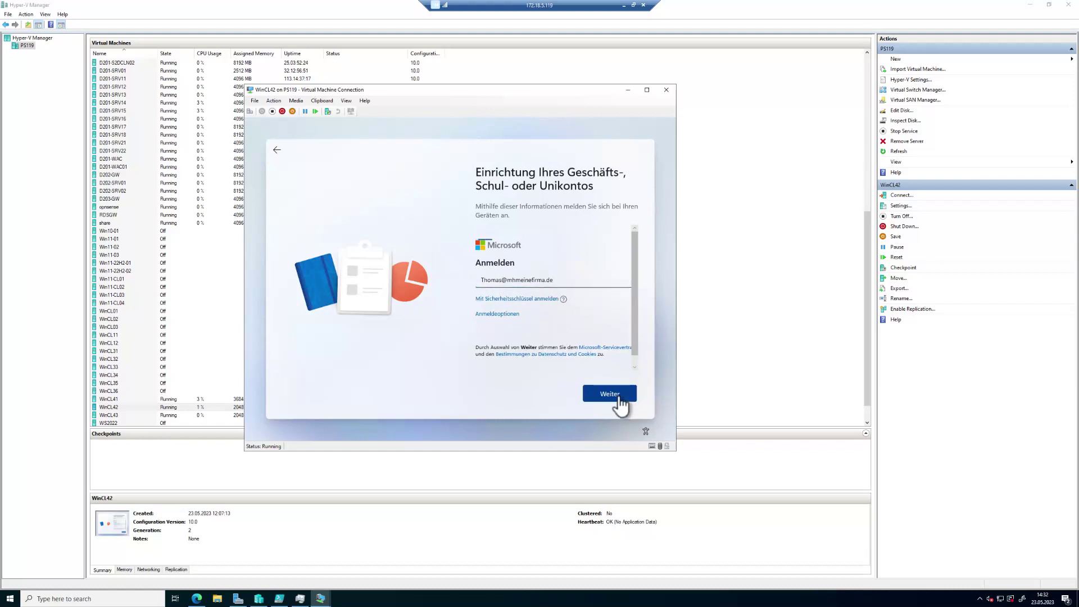
text(Pa)
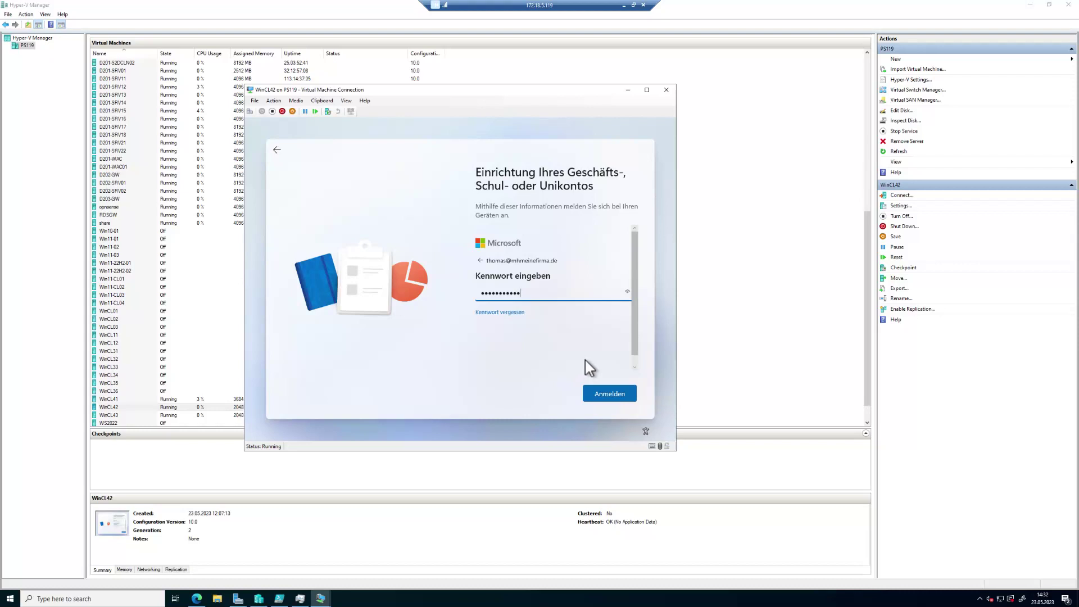
click(614, 398)
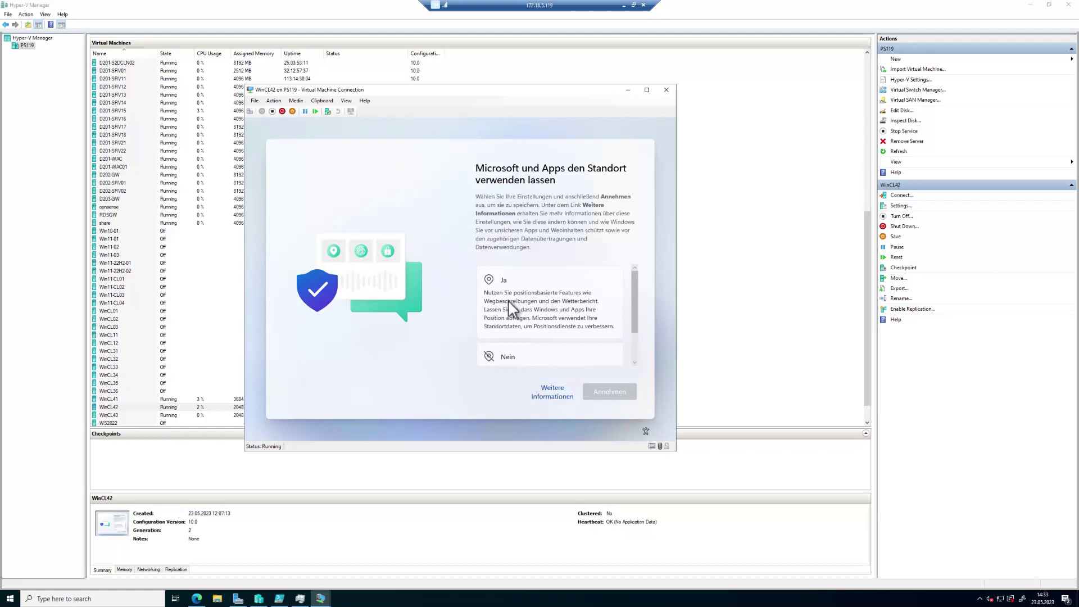
Step: Accept location, Find my device, and optional diagnostic data on the privacy pages
click(509, 305)
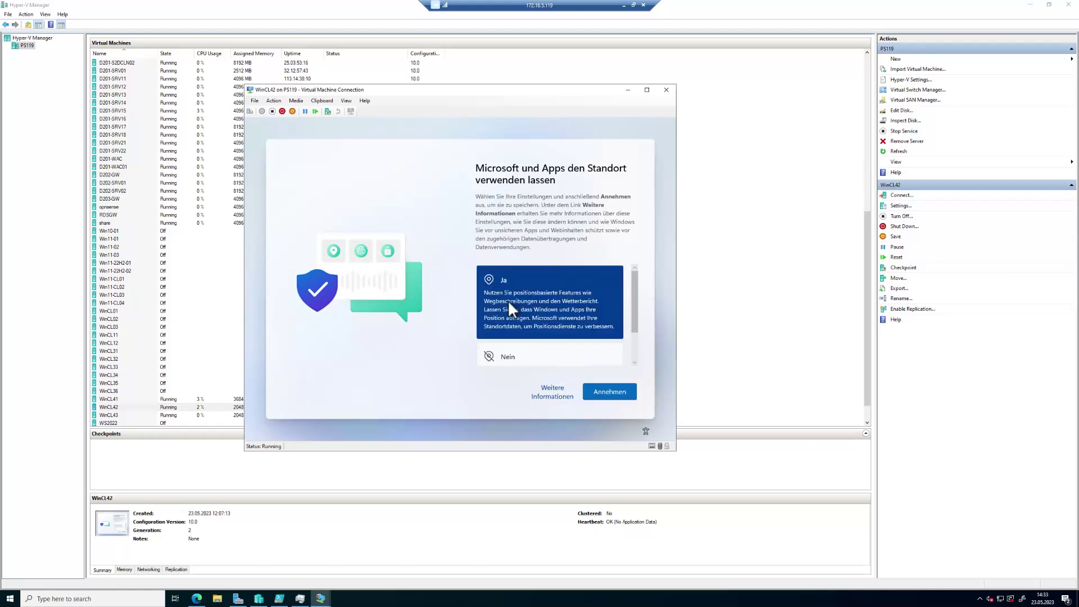
click(613, 400)
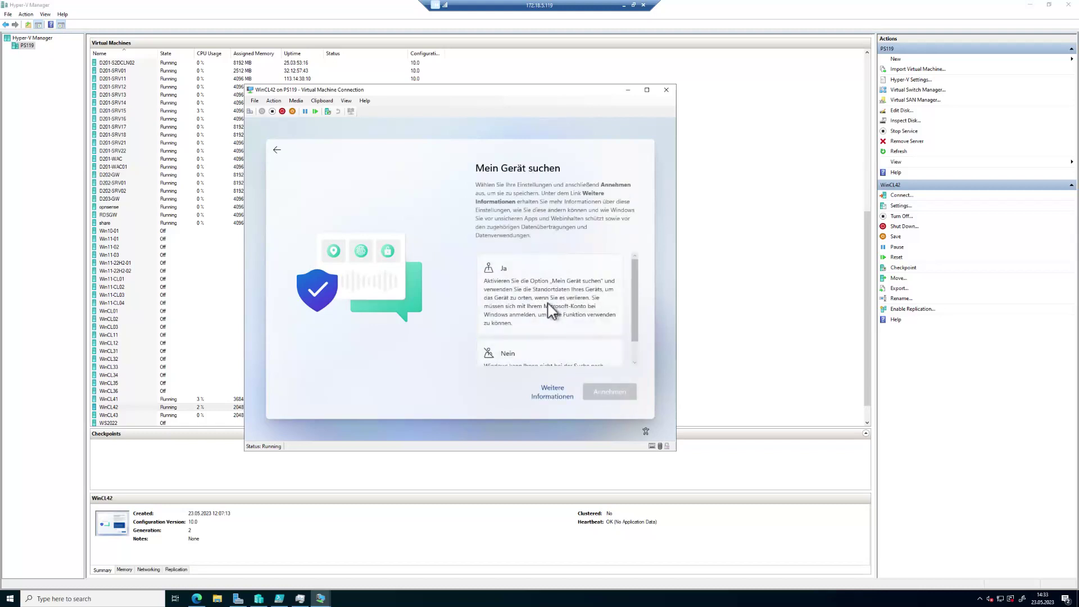
click(551, 308)
click(622, 406)
click(535, 360)
click(611, 399)
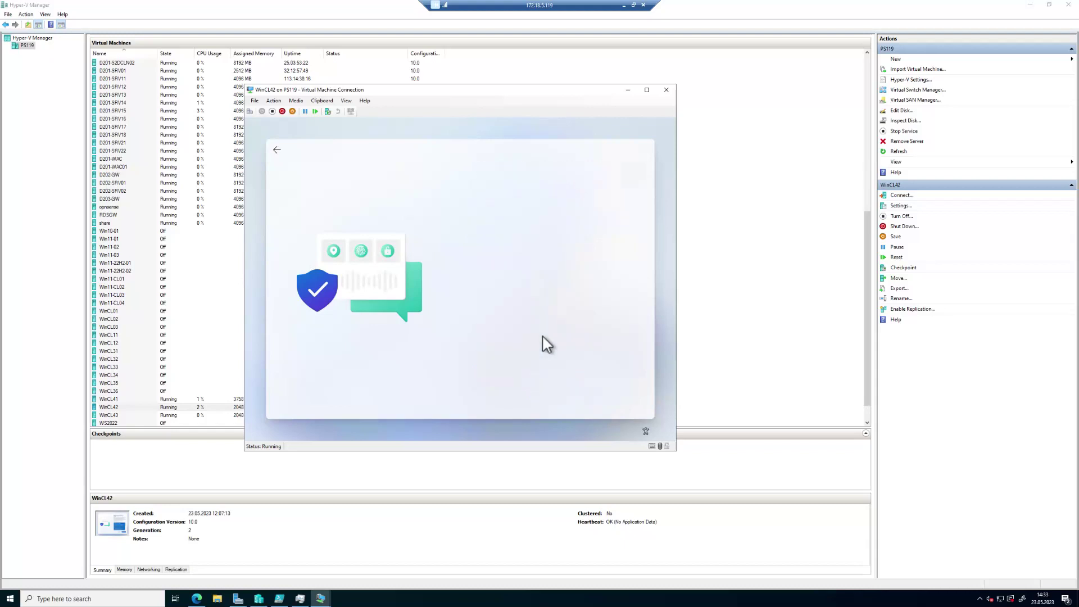
Step: Accept inking and typing, tailored experiences, and the advertising ID settings
click(544, 308)
click(619, 396)
click(573, 330)
click(613, 392)
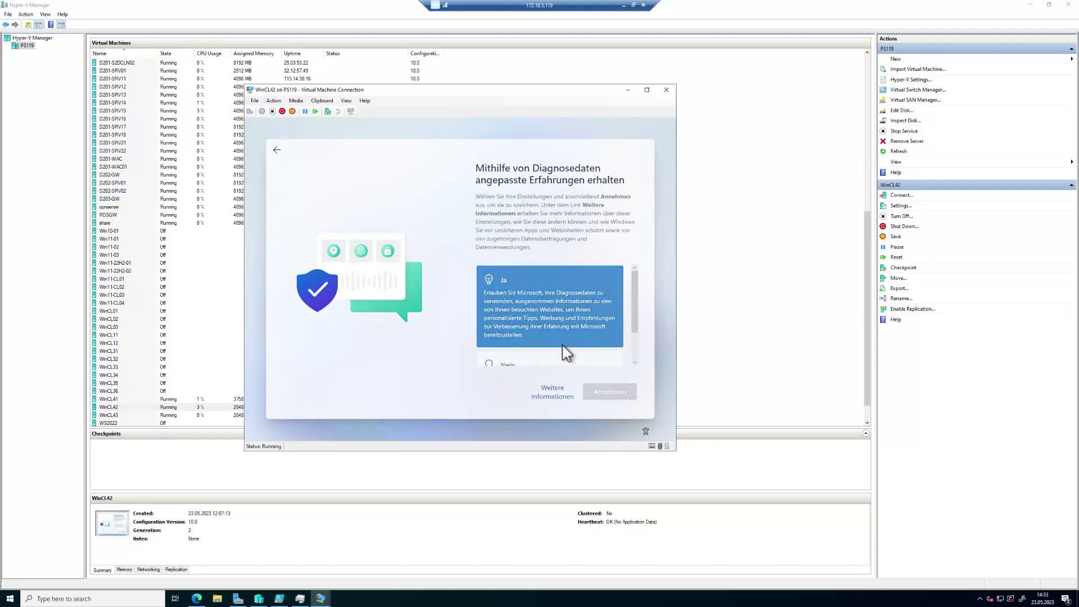
click(544, 300)
click(616, 396)
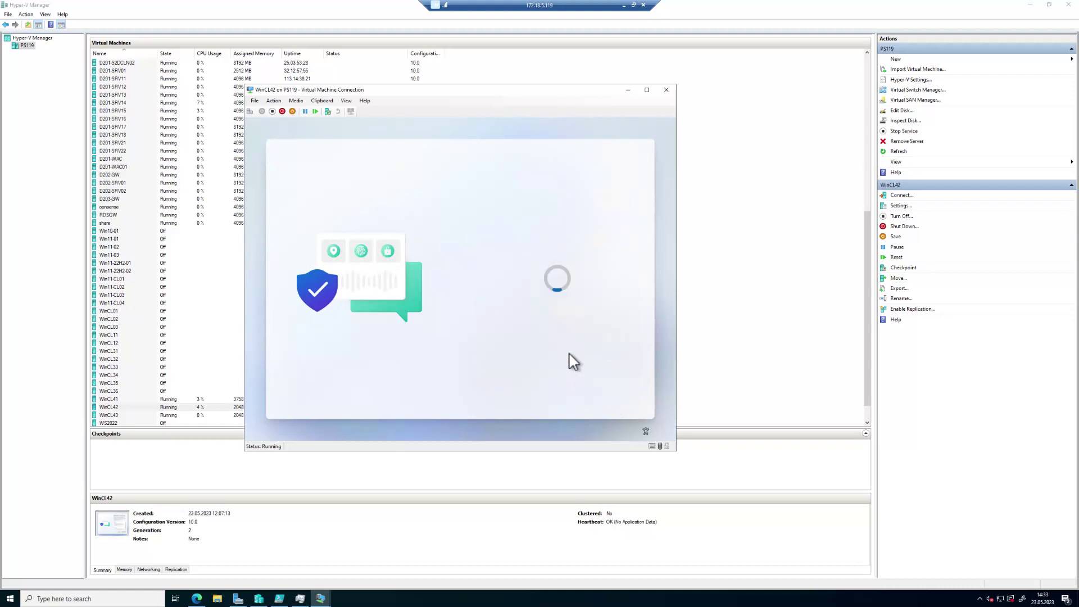
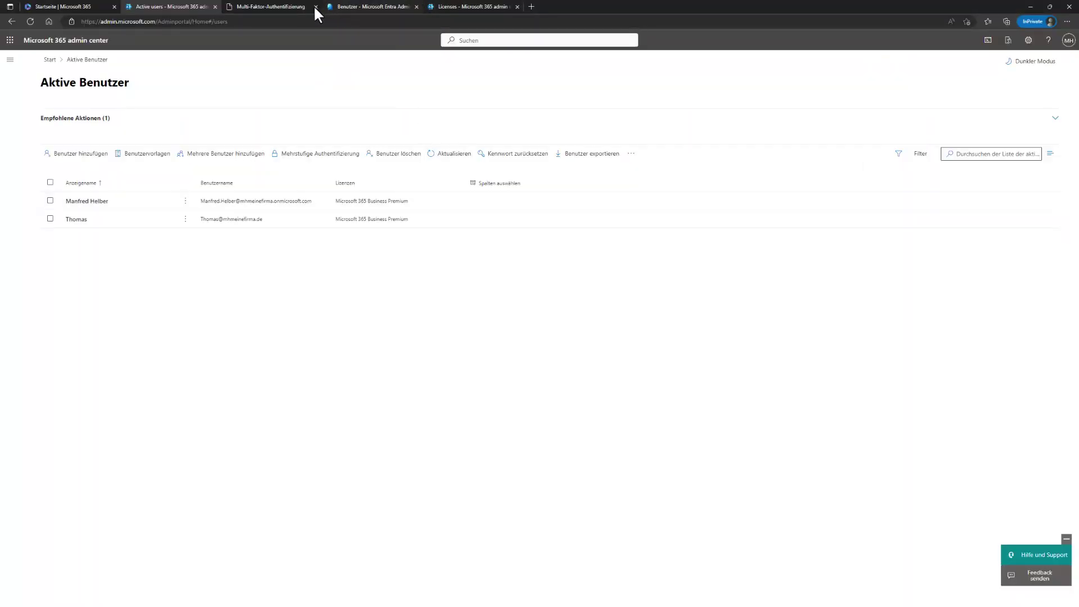
Step: Open Entra's Alle Geräte list and refresh it to check WinCL42's join type and MDM status
click(353, 7)
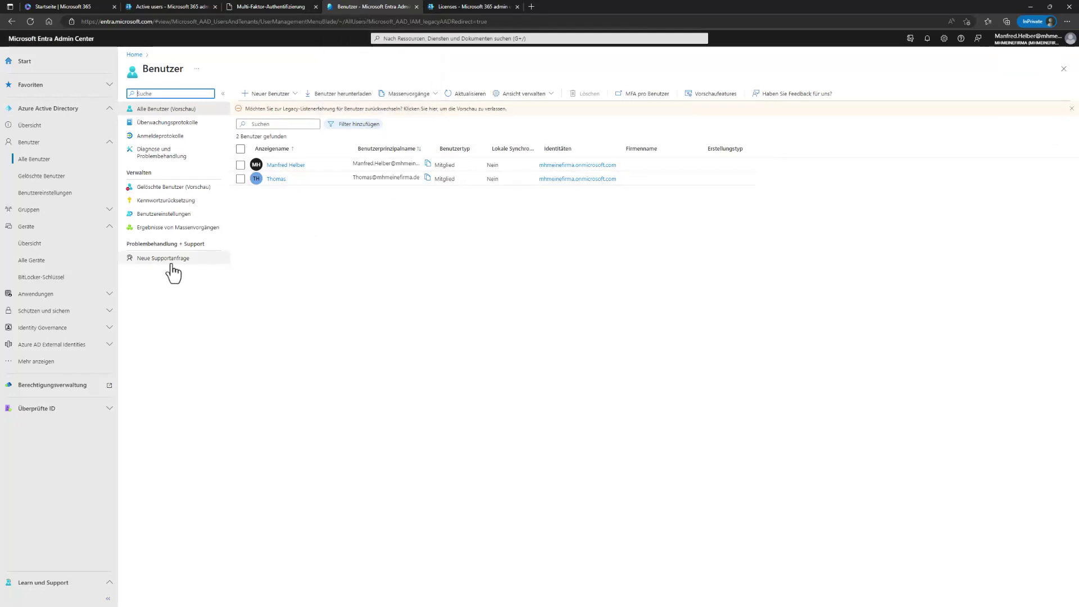
click(34, 247)
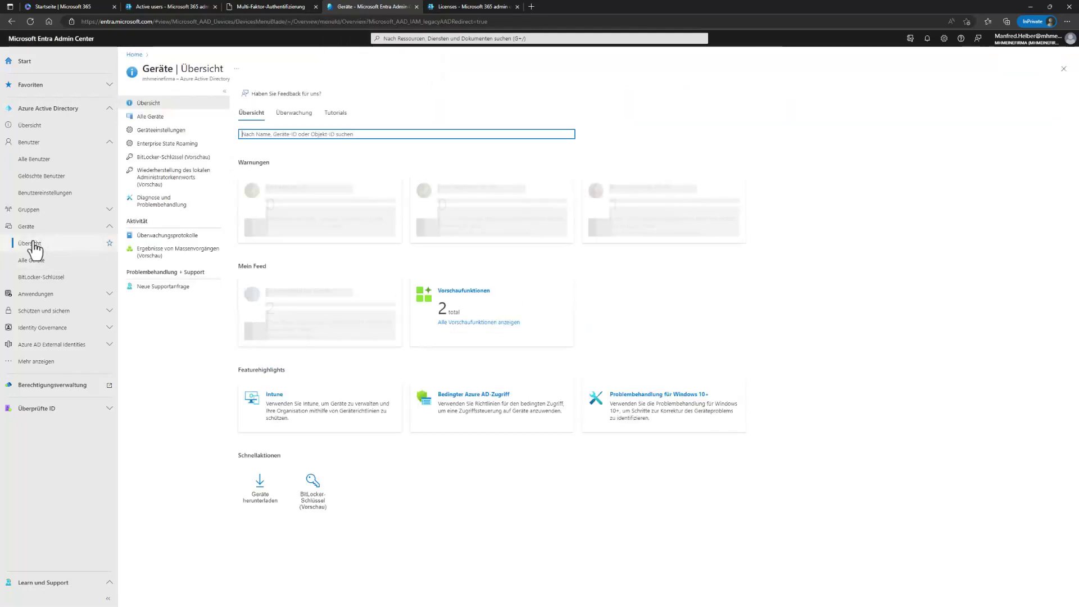
click(163, 117)
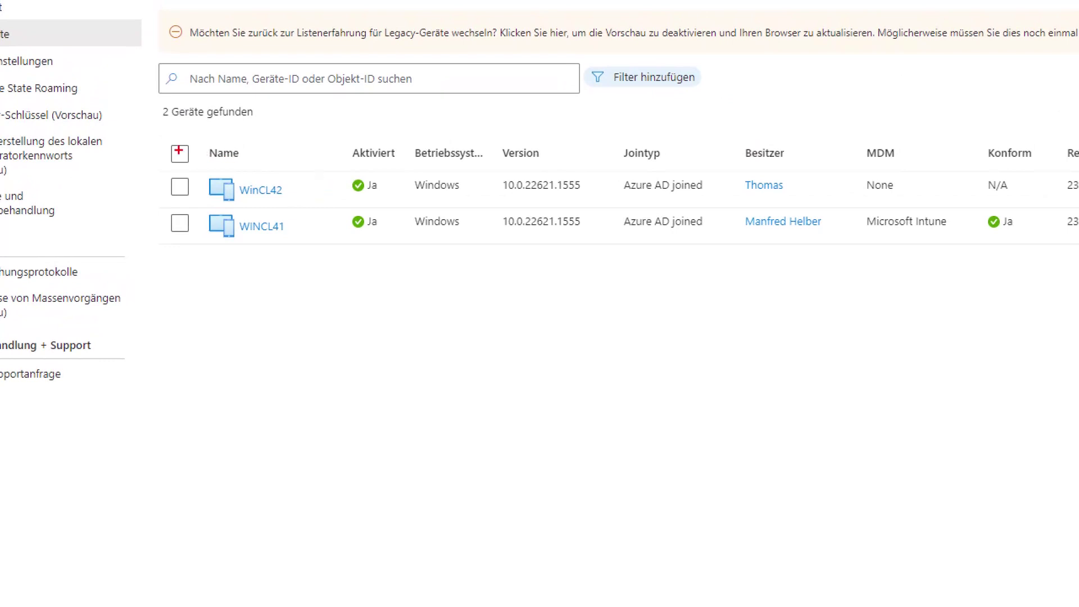
drag(180, 157, 300, 200)
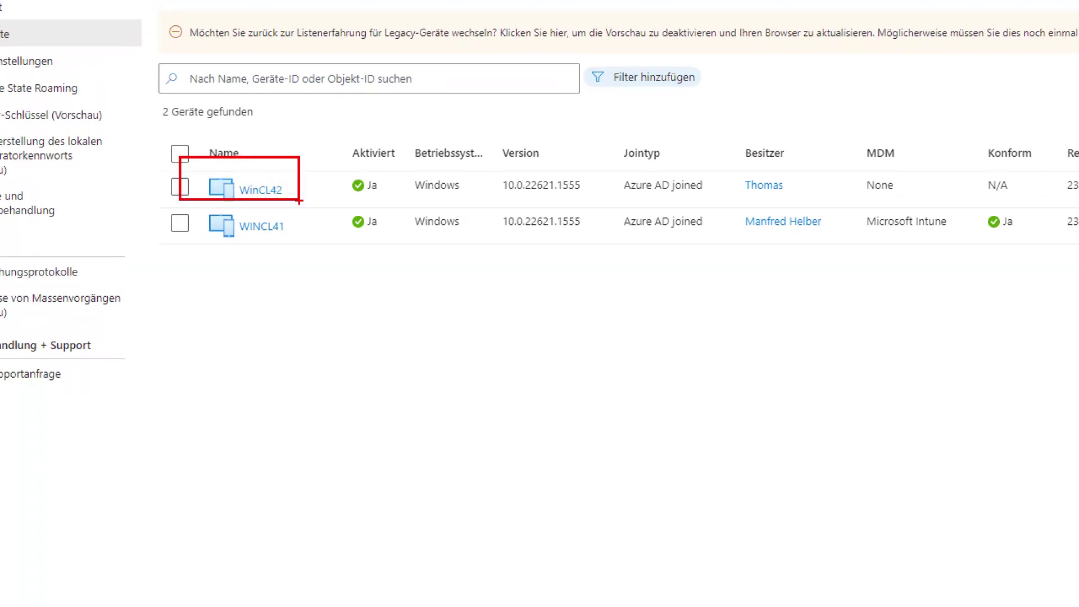
mouse_move(593, 168)
mouse_down()
mouse_move(715, 199)
mouse_move(804, 202)
mouse_up()
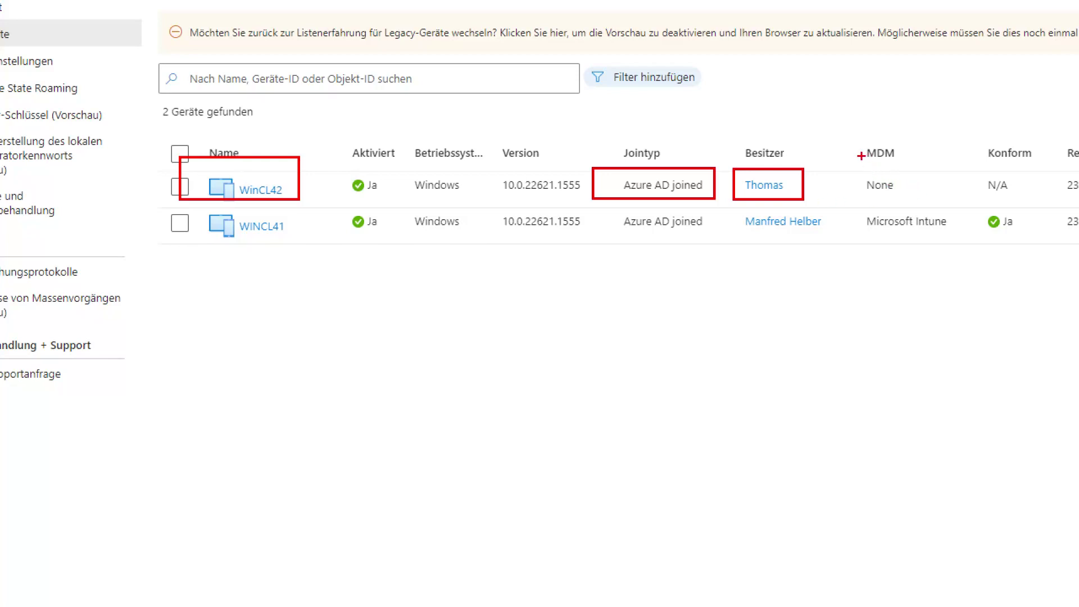
mouse_move(858, 159)
mouse_down()
mouse_move(940, 211)
mouse_move(1077, 204)
mouse_up()
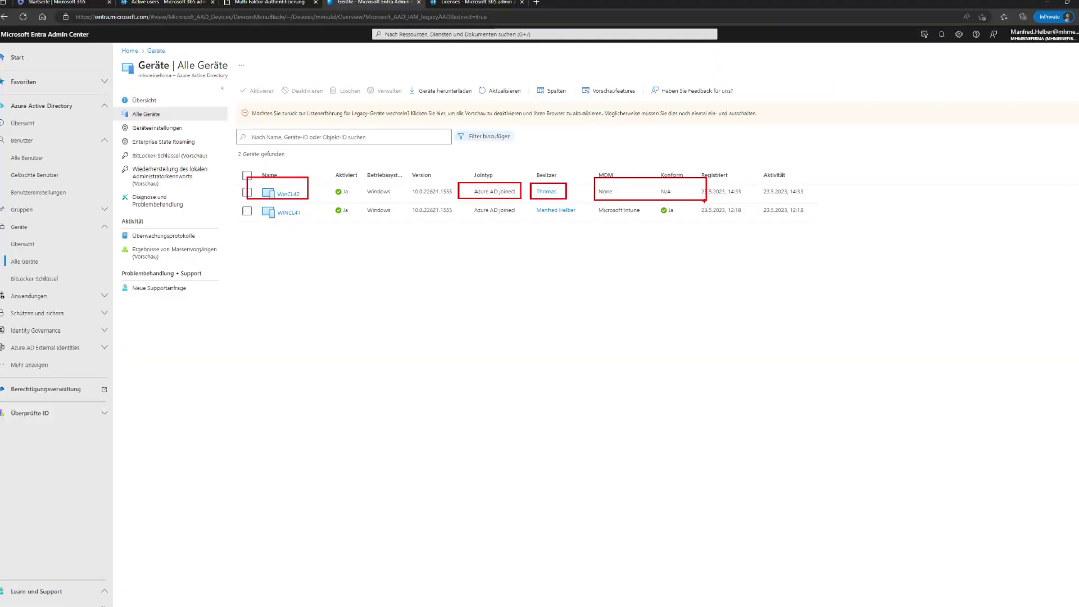
click(497, 96)
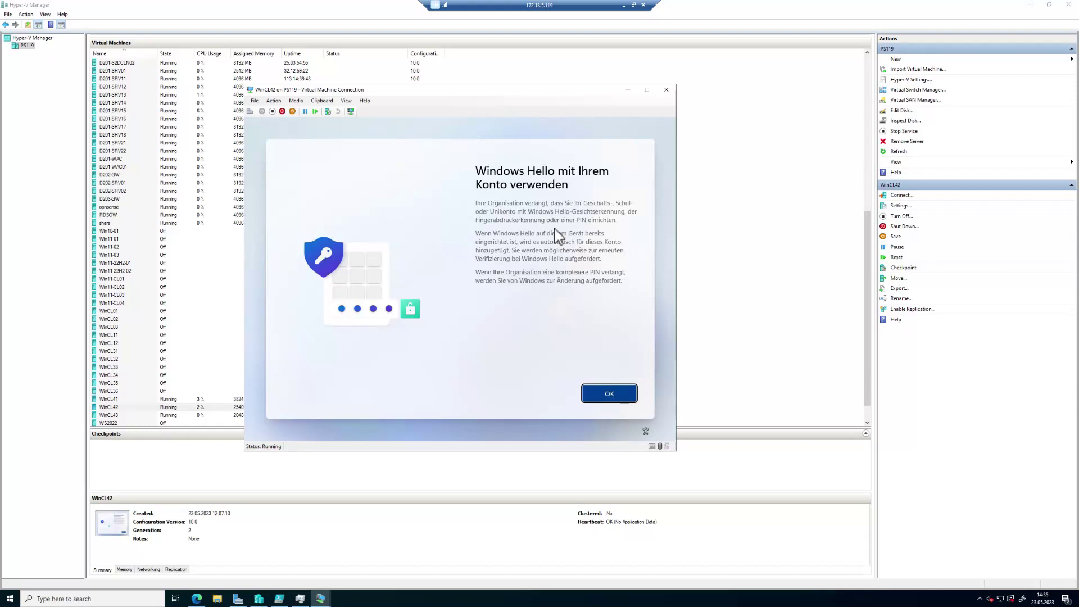
Step: Register Microsoft Authenticator for the VM account by scanning the QR code and approving the notification
click(618, 396)
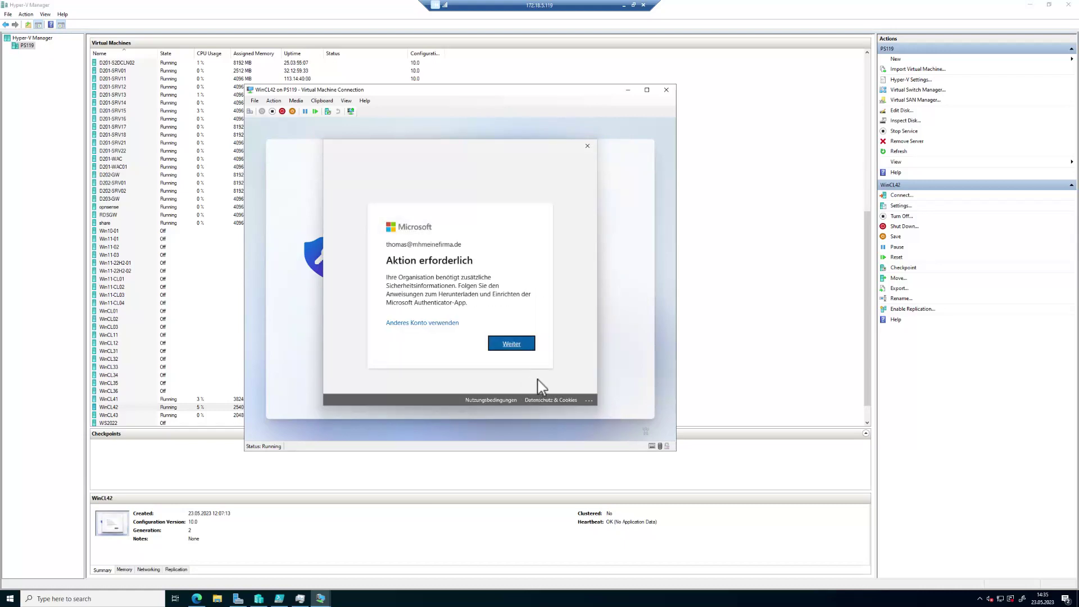
click(516, 344)
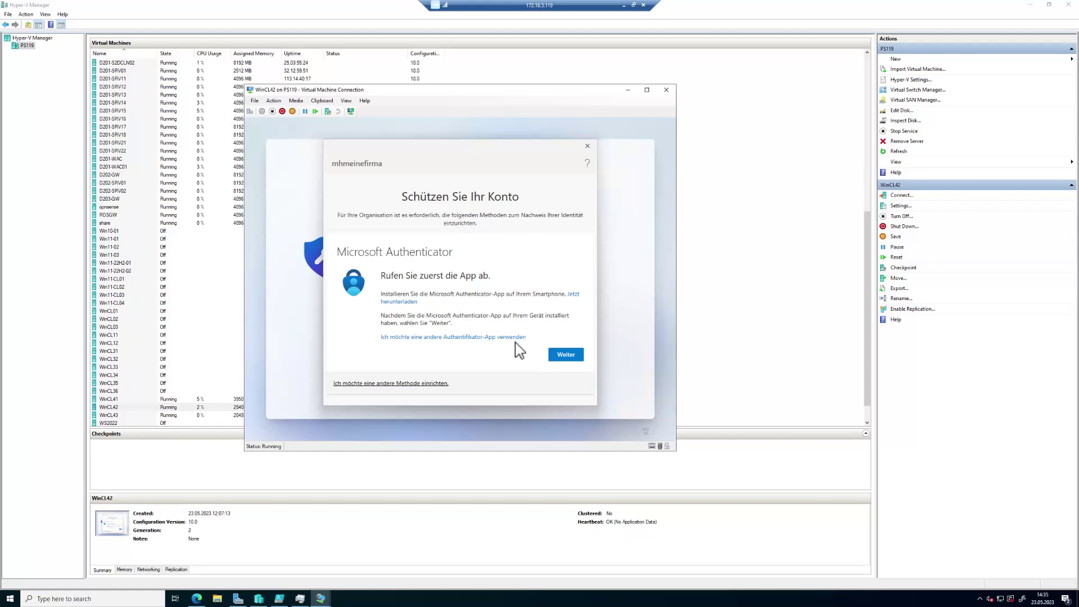
click(567, 357)
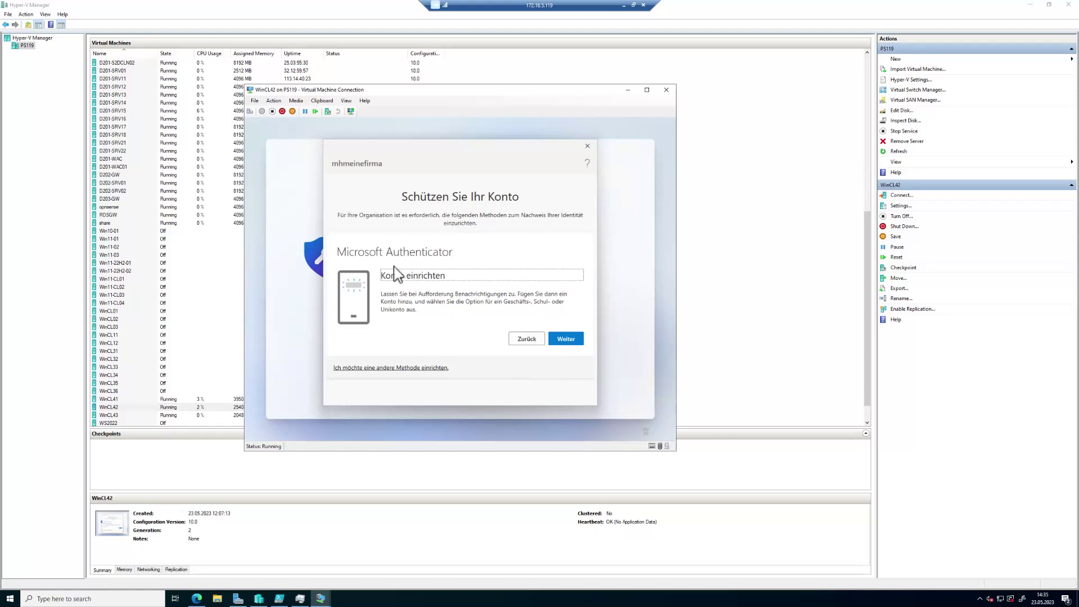
click(576, 341)
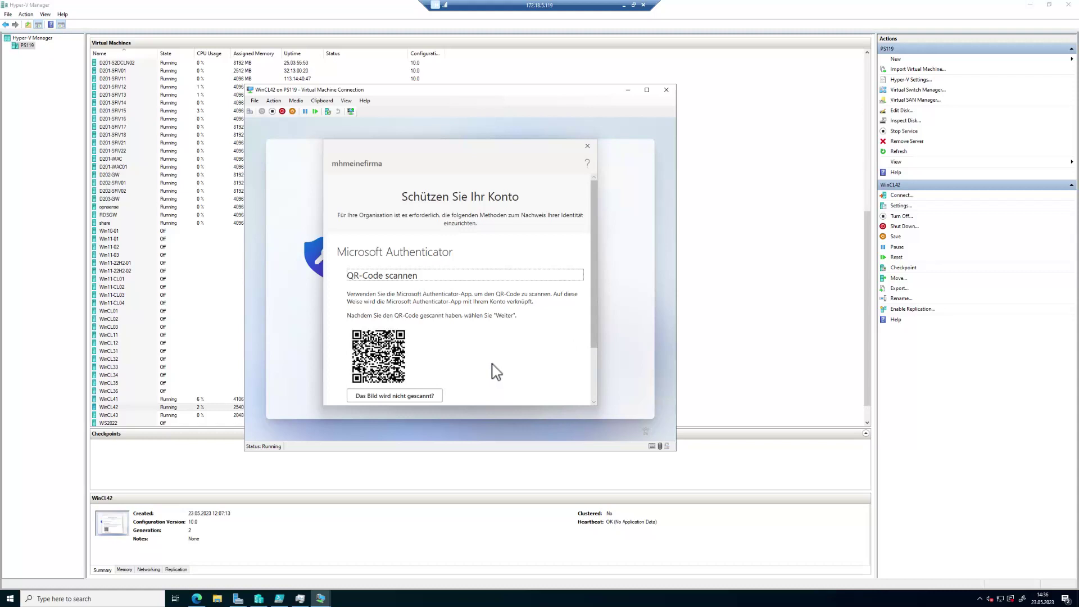
scroll(487, 375, down, 2)
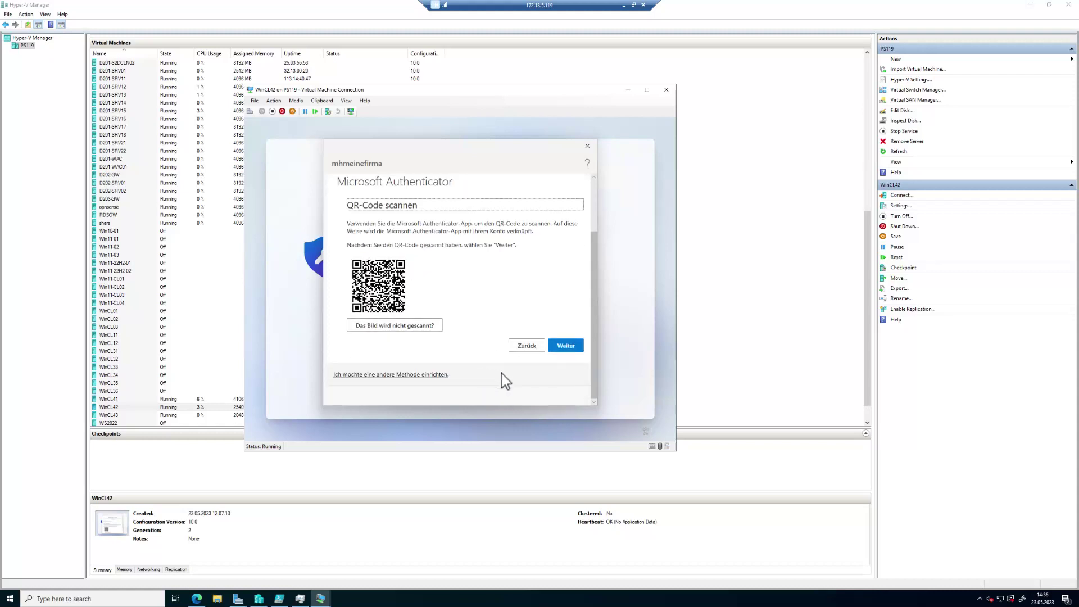
click(578, 358)
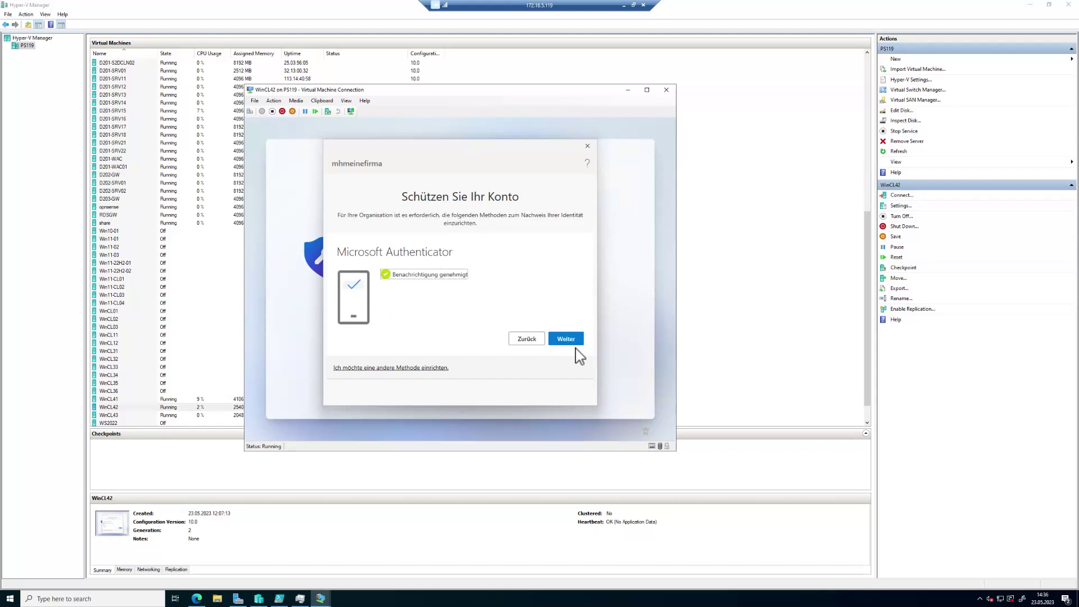
click(566, 340)
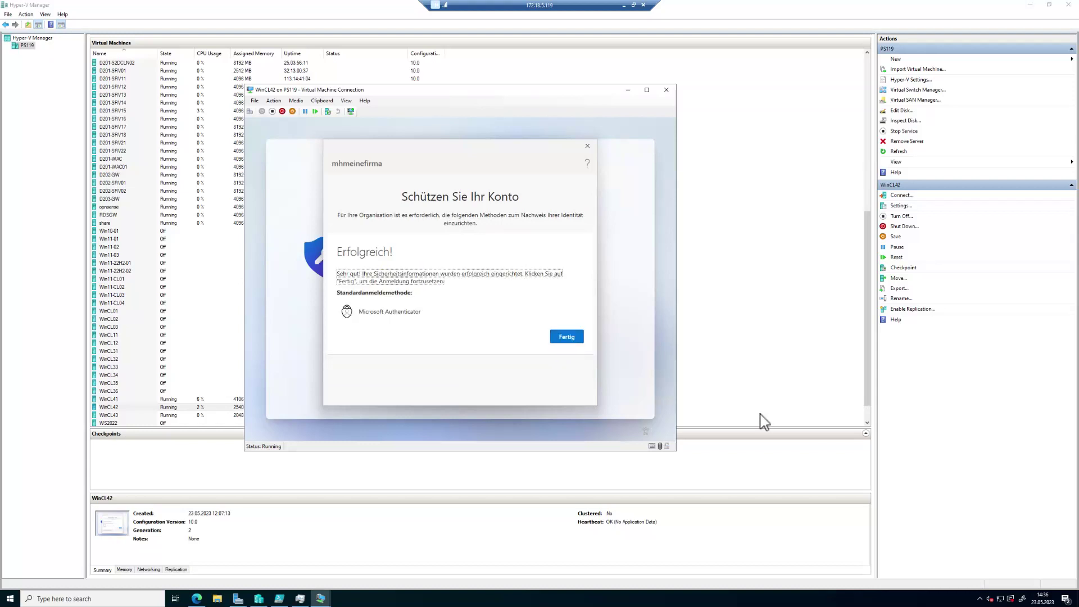
Step: Finish the security info setup, then create and confirm a new Windows Hello PIN to reach the desktop
click(569, 336)
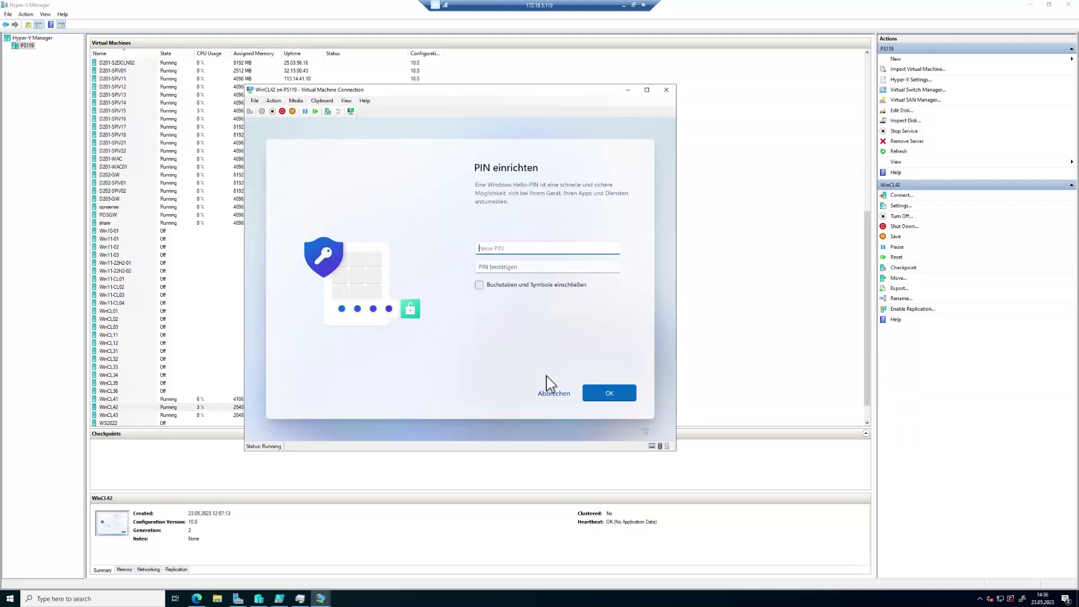
text(••••••)
key(Tab)
text(••••••)
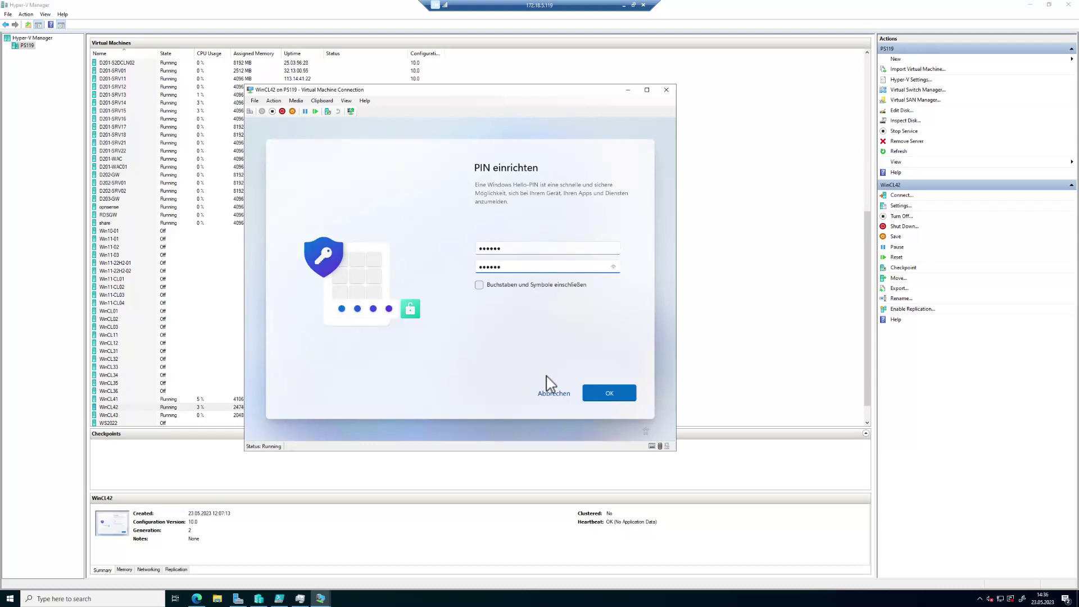
key(Return)
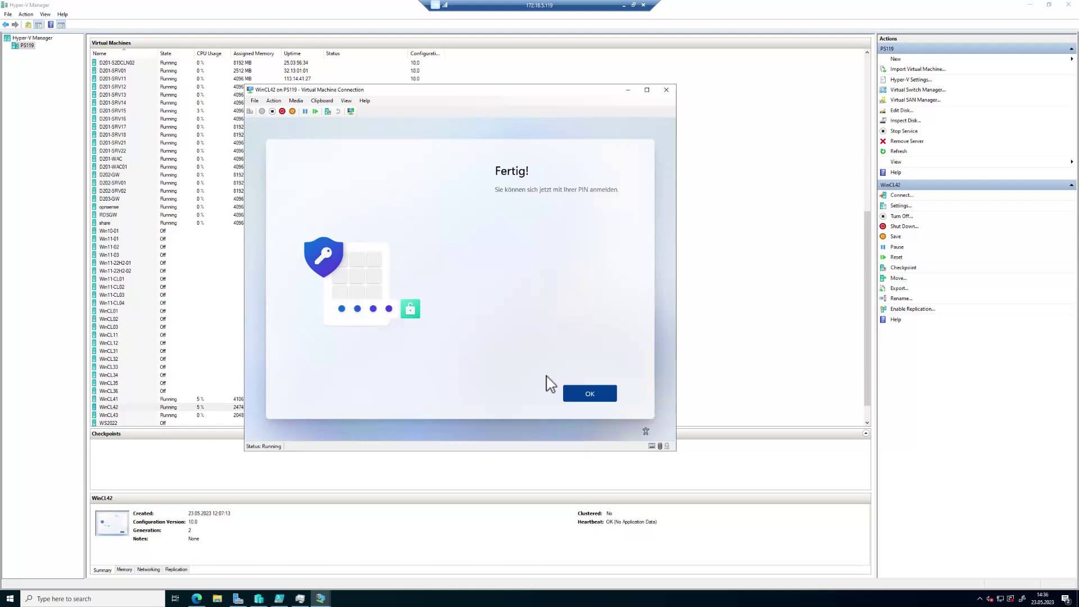
key(Return)
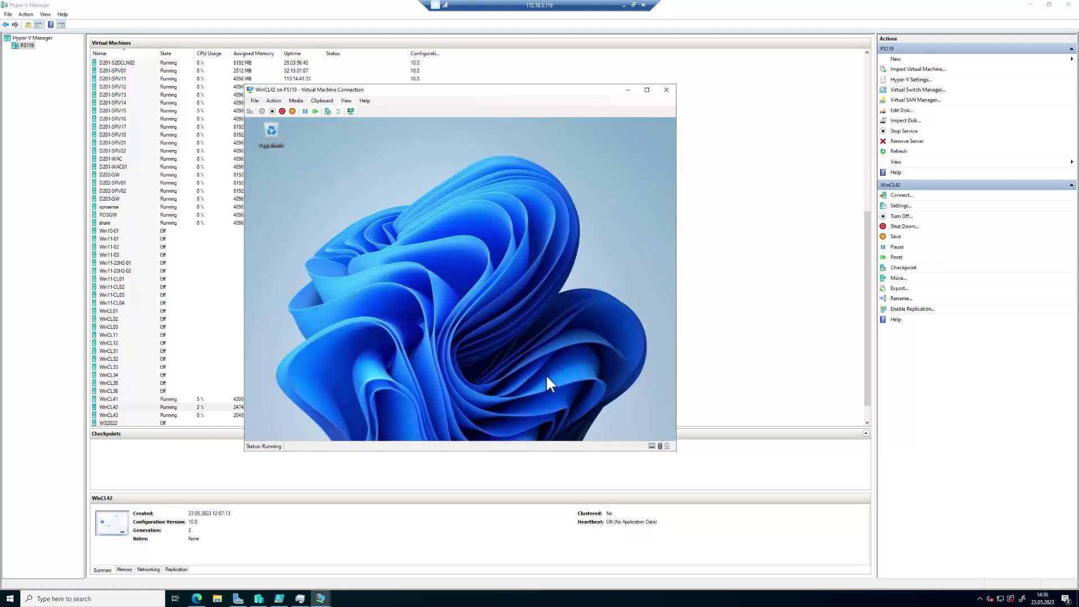
key(super)
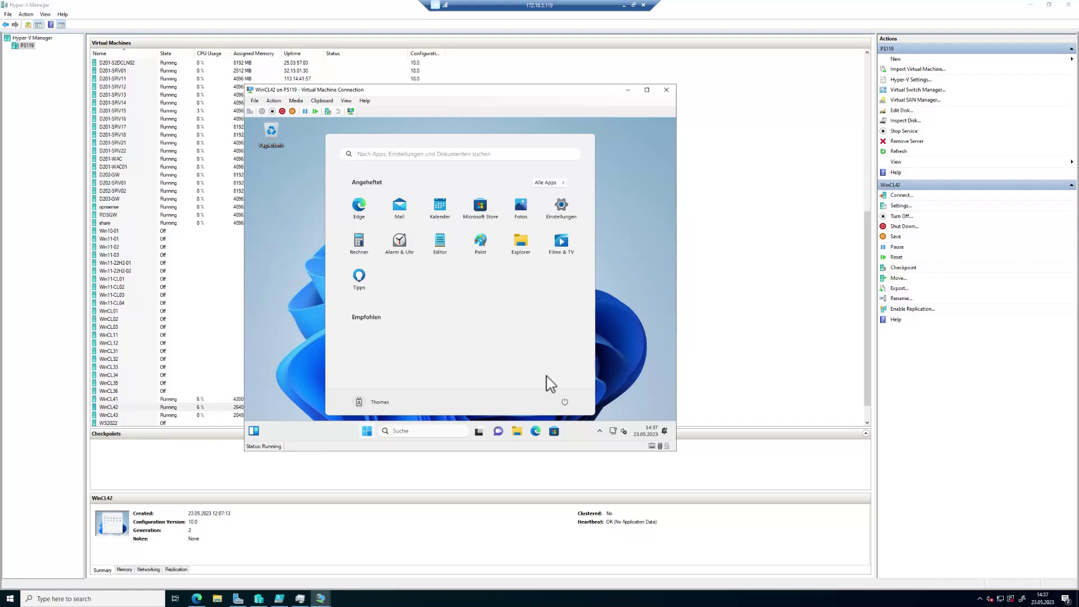
Step: Change WinCL42's screen resolution to 1920 × 1080 in Anzeigeeinstellungen, keep it, and close Settings
click(270, 183)
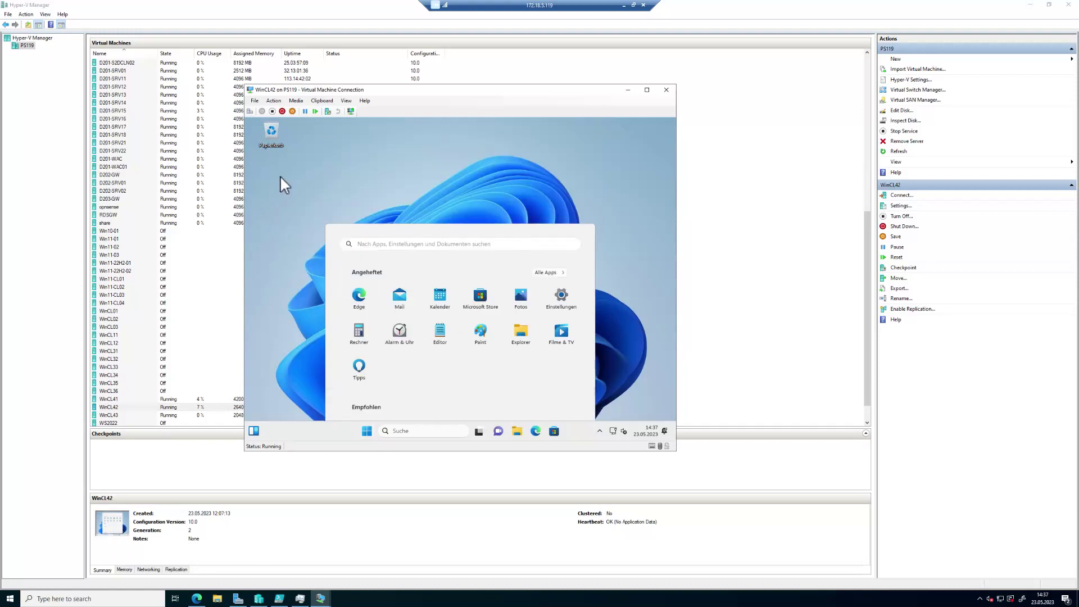
right_click(404, 190)
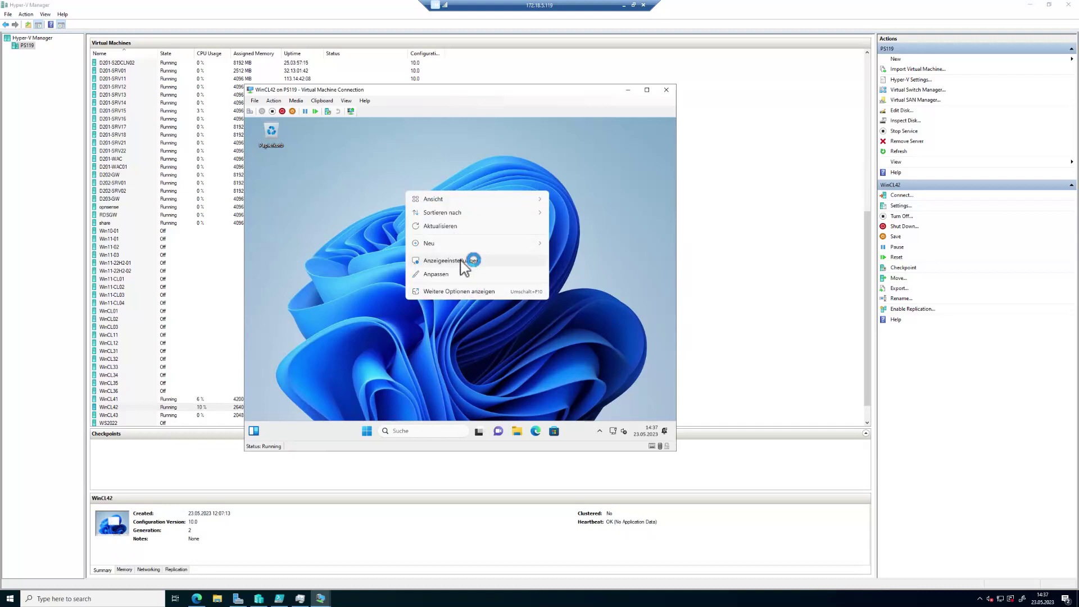
click(459, 261)
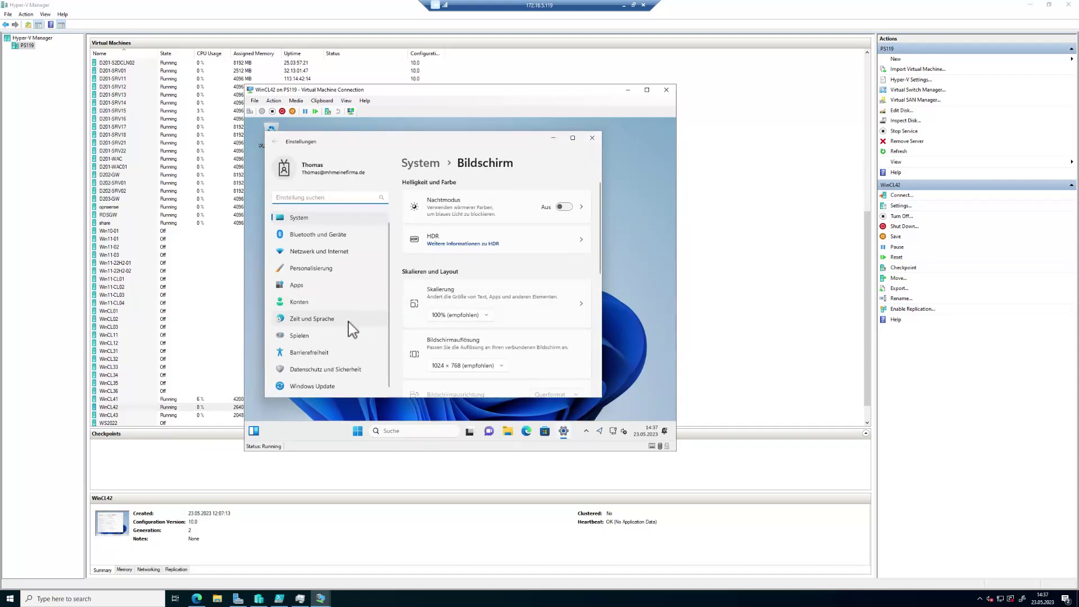
click(494, 366)
click(457, 211)
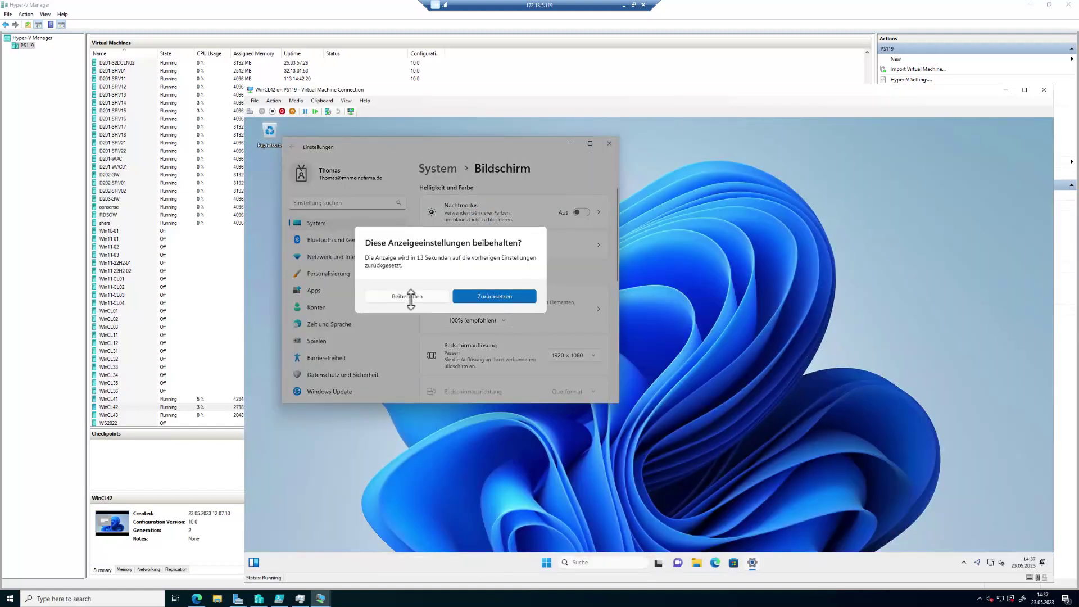
click(414, 296)
drag(565, 89, 478, 40)
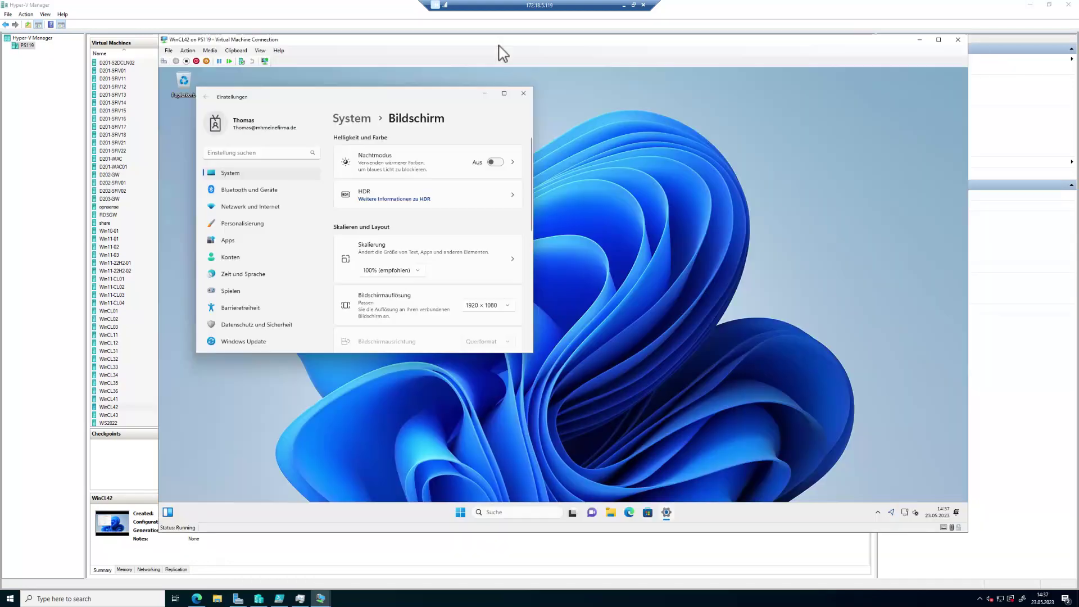
click(524, 93)
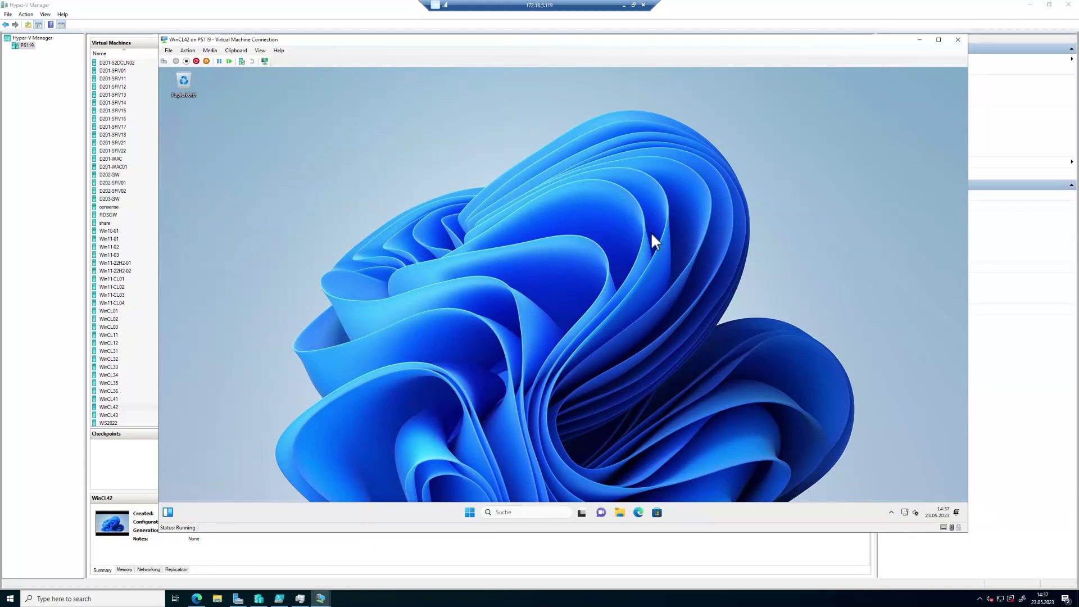
Step: Launch Computerverwaltung from Dieser PC in File Explorer via Weitere Optionen anzeigen > Verwalten
click(621, 513)
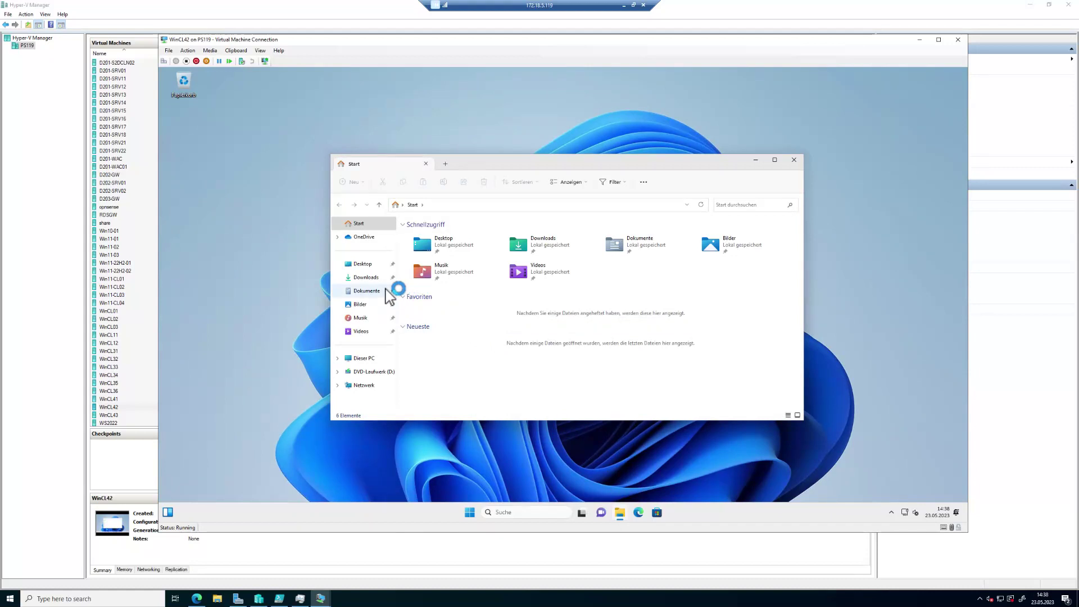
right_click(364, 364)
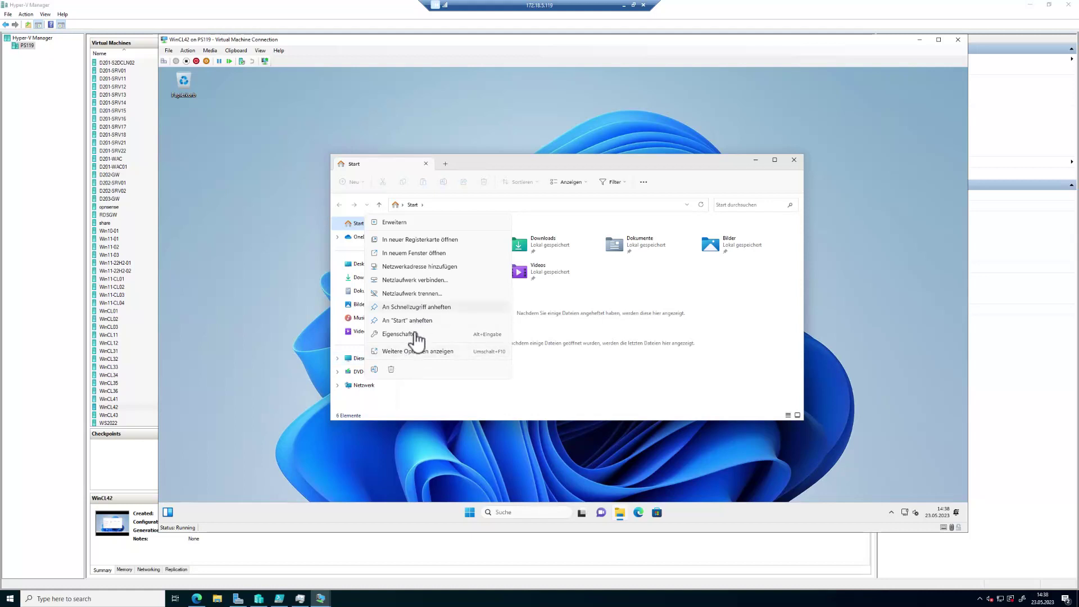
click(407, 223)
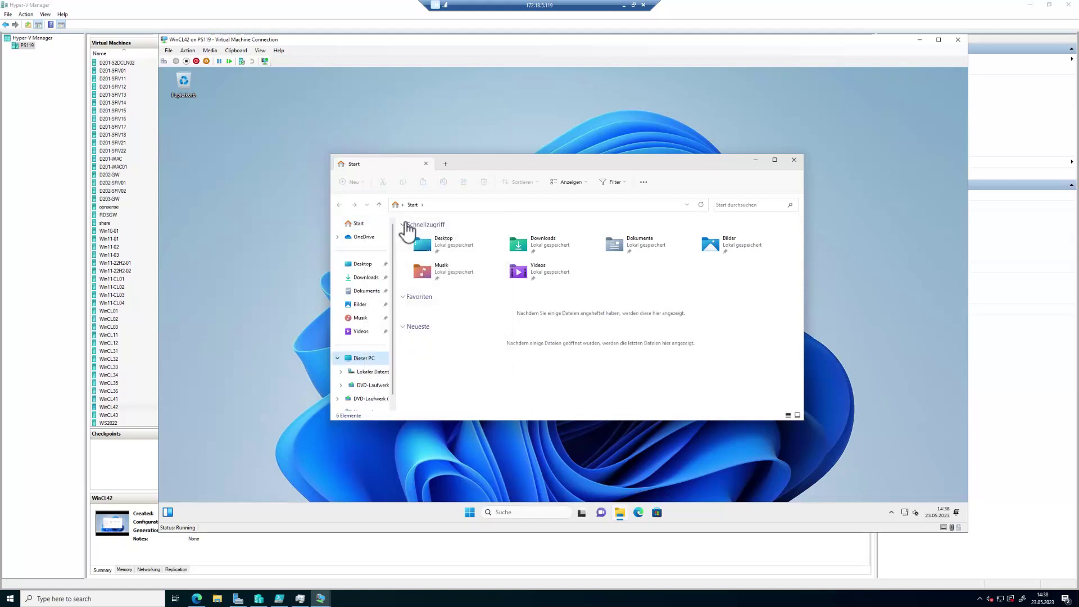
click(365, 360)
right_click(366, 363)
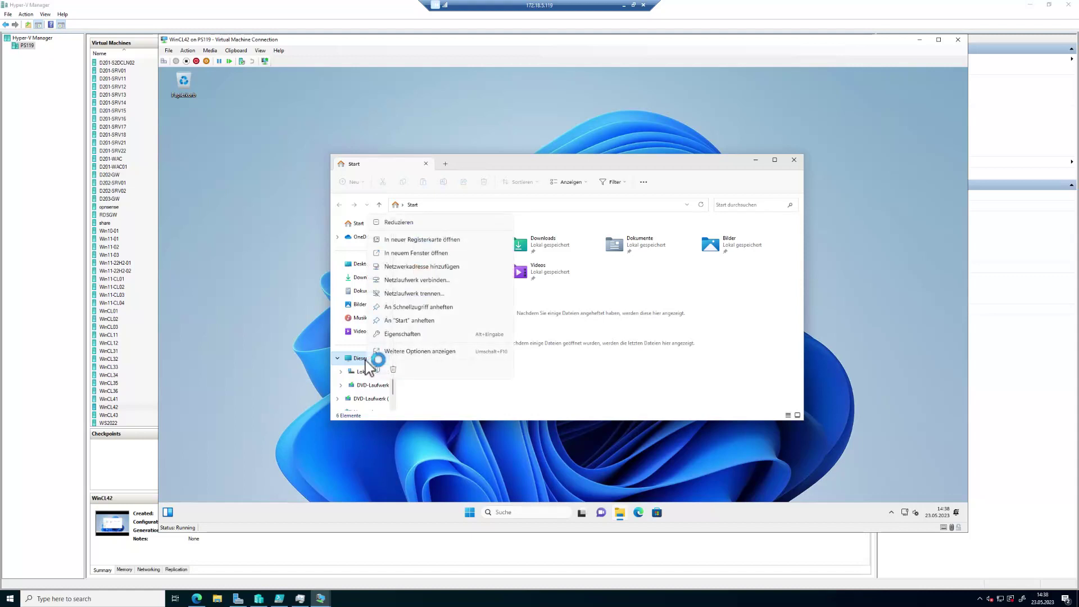
click(412, 351)
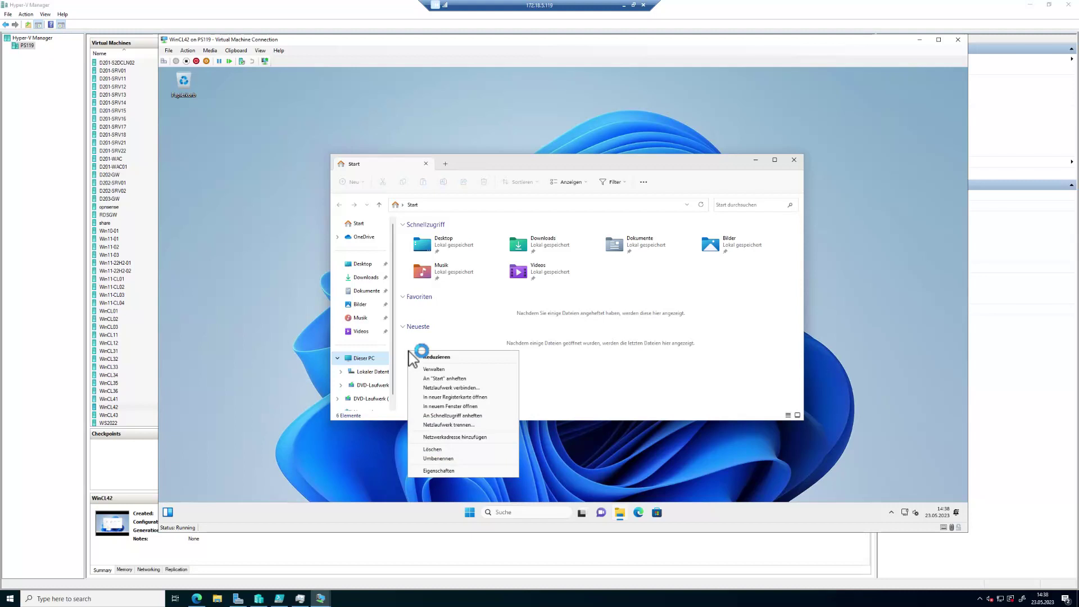
click(453, 370)
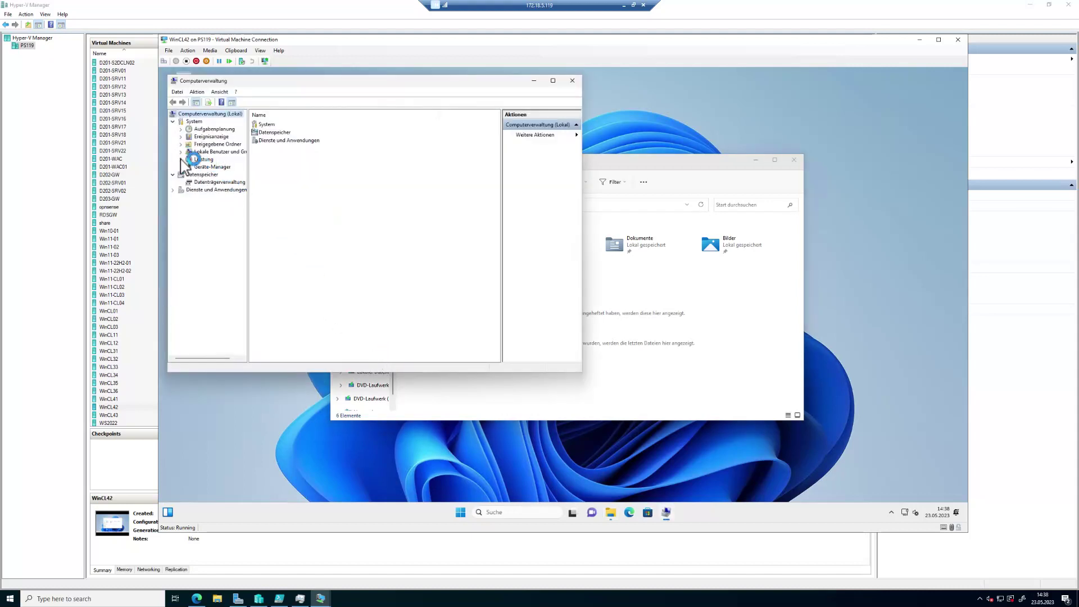
Step: Expand Lokale Benutzer und Gruppen and list the local user accounts under Benutzer
click(181, 152)
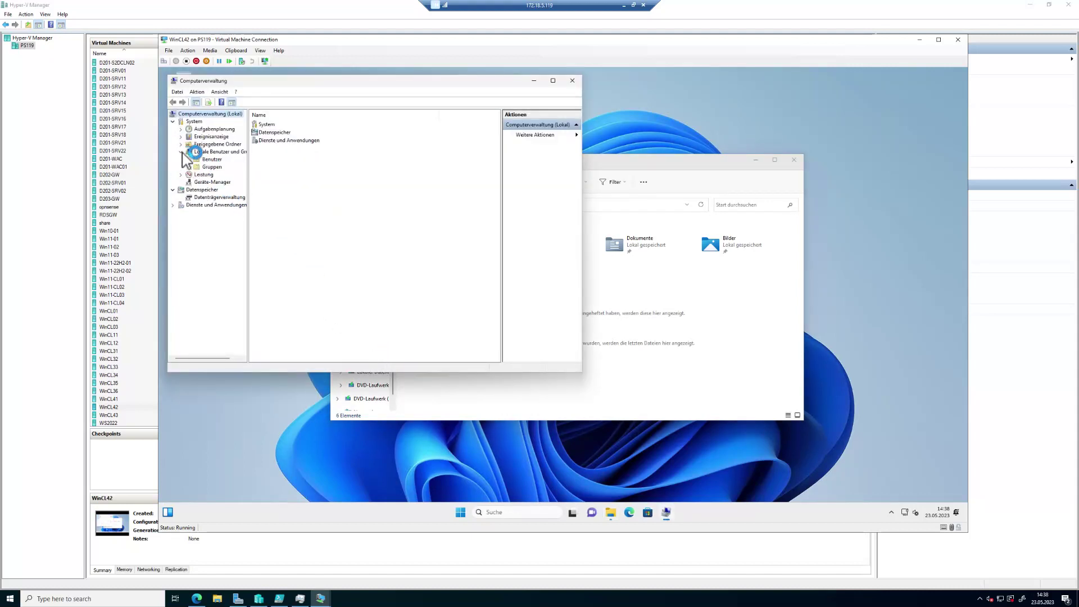
click(221, 152)
click(212, 159)
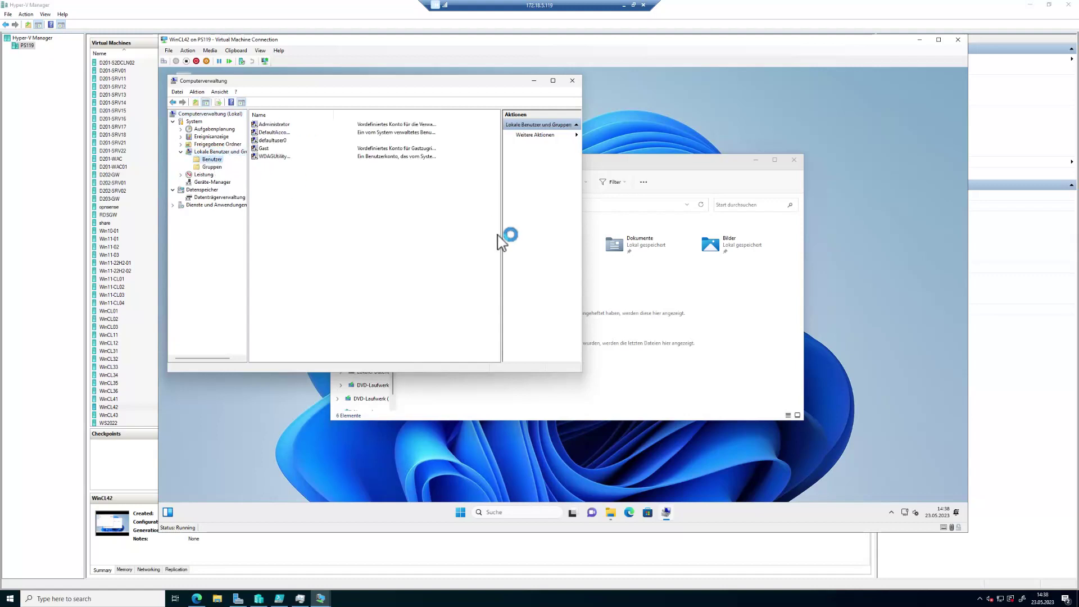
click(550, 603)
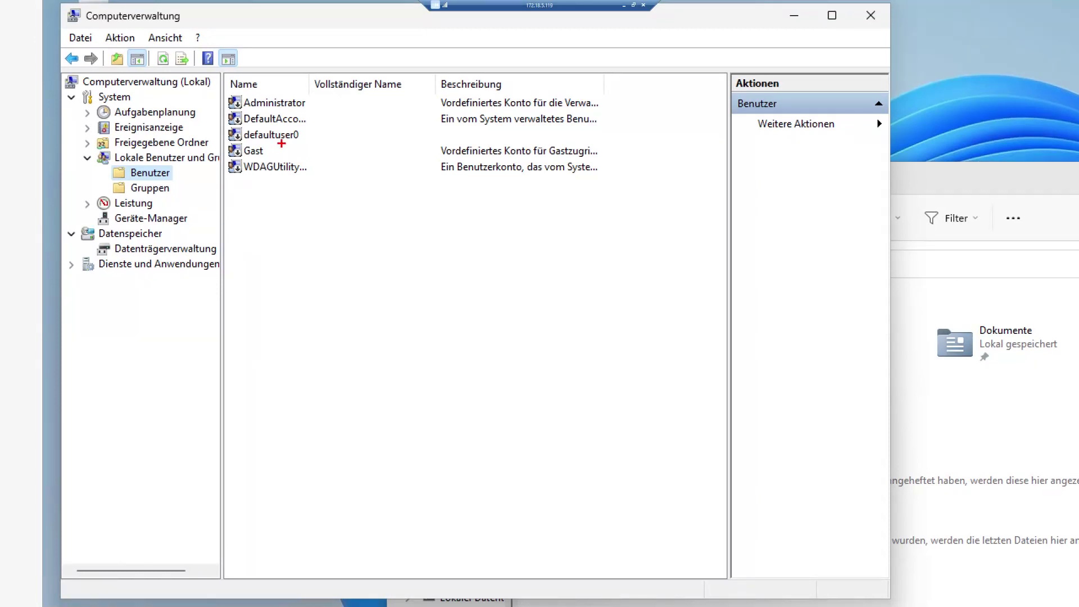
drag(222, 91, 339, 117)
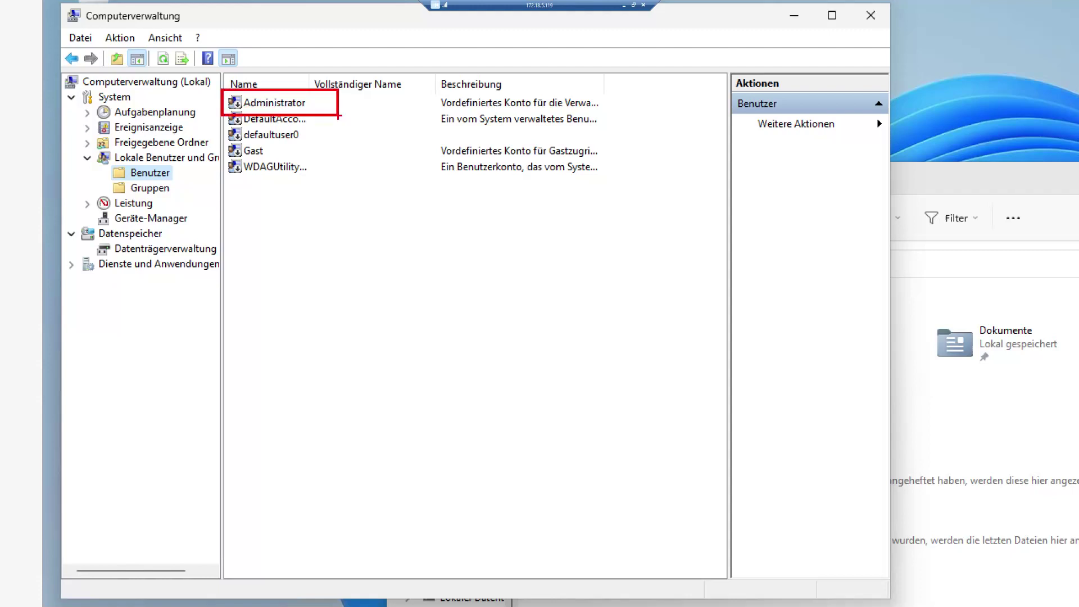
key(Escape)
Step: Check the Administratoren group's members under Gruppen, then close it with Abbrechen
click(212, 167)
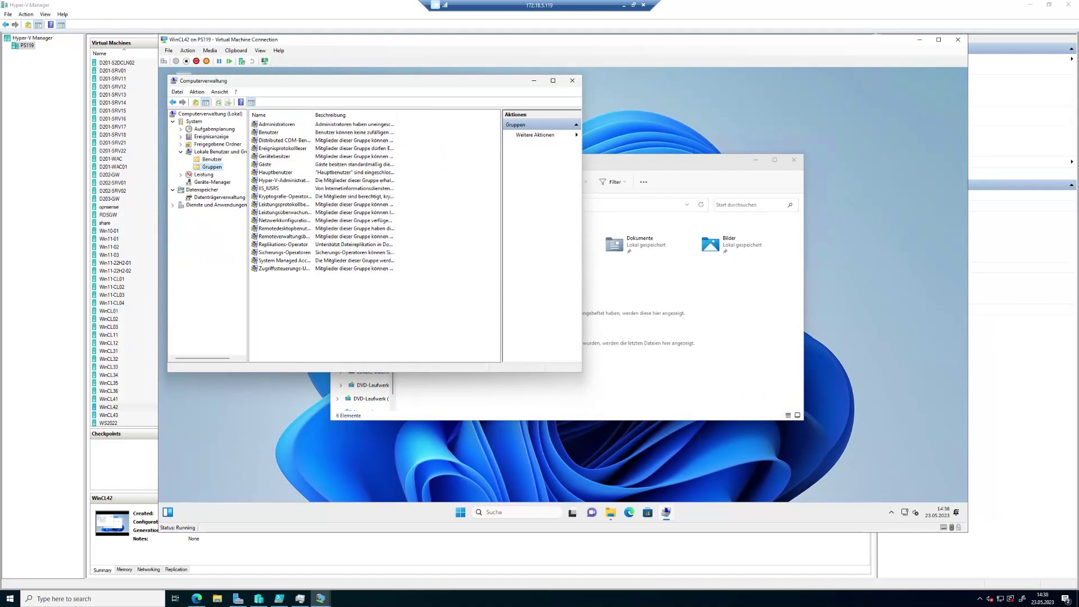
double_click(276, 124)
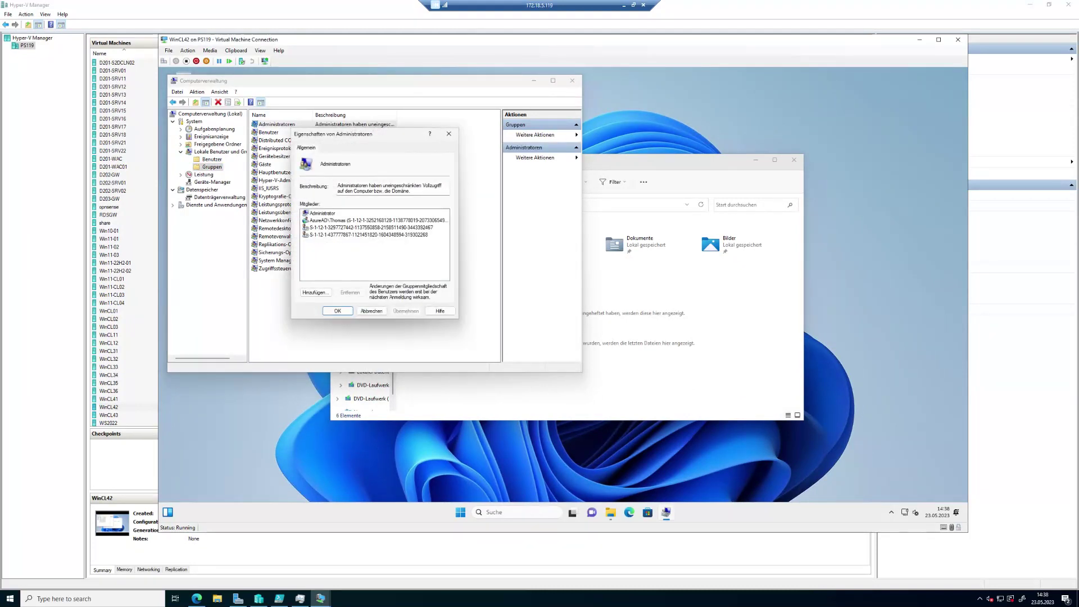
click(494, 594)
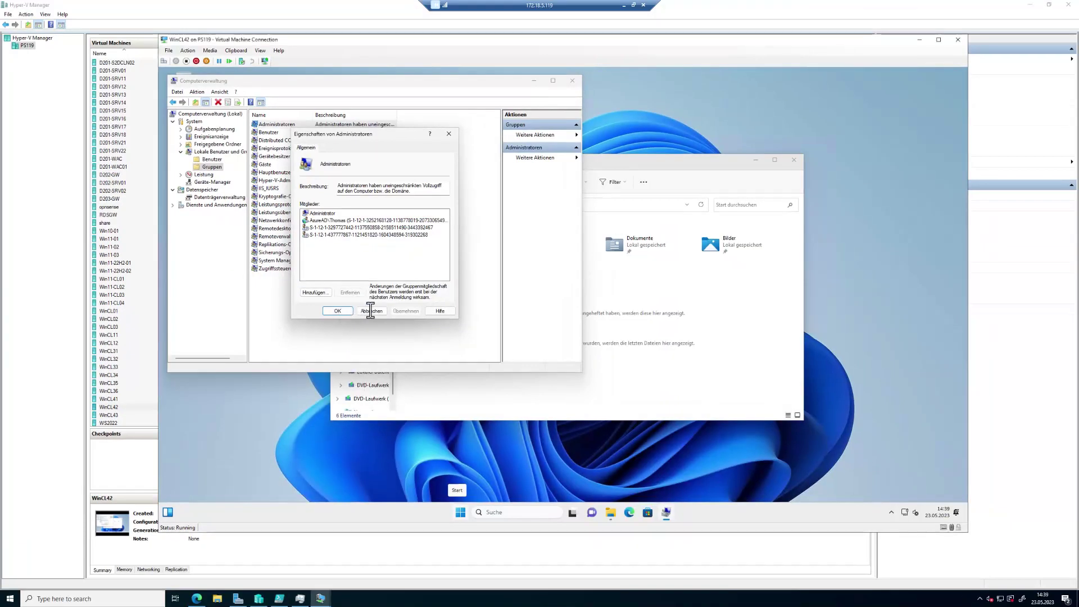
click(371, 311)
mouse_move(321, 599)
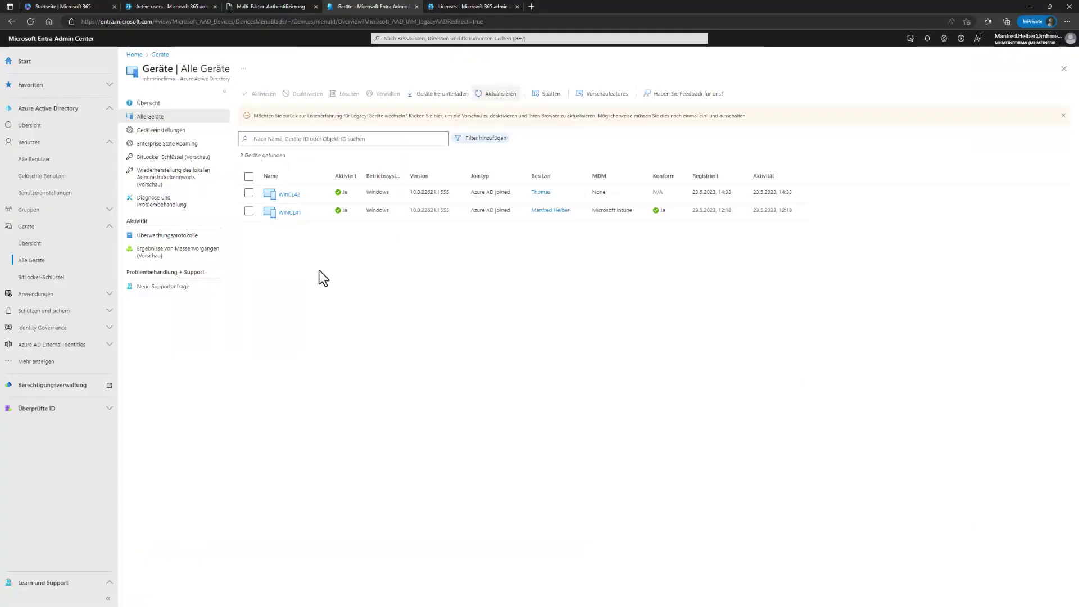
Step: Open the Intune admin center from the Microsoft 365 admin center navigation
click(163, 7)
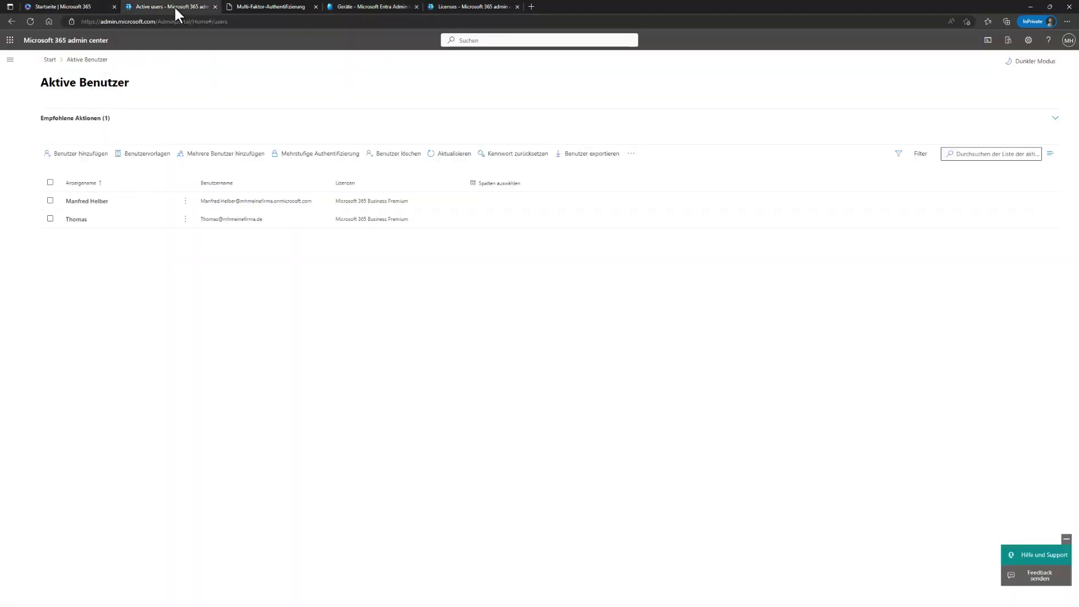
click(10, 59)
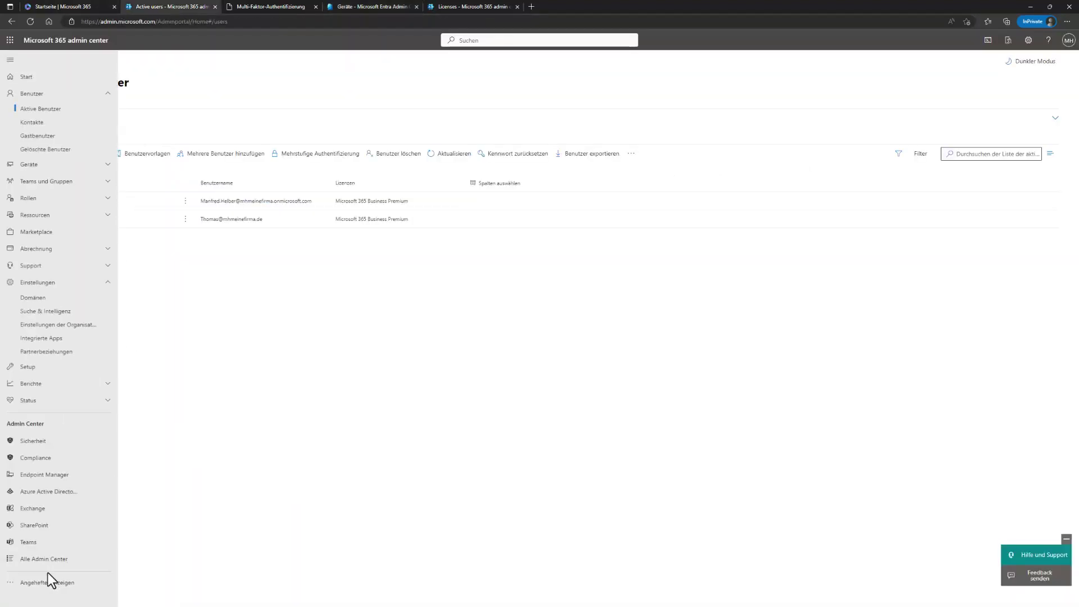
click(41, 479)
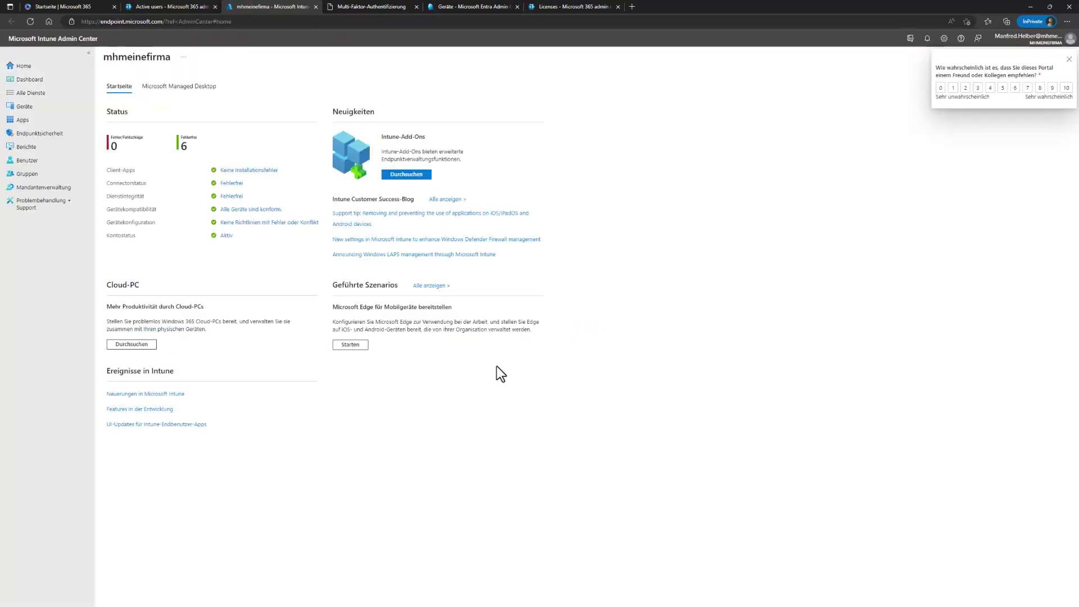
Step: Confirm Windows-Registrierung > Geräte lists no Autopilot devices, then return to the Geräte overview
click(33, 112)
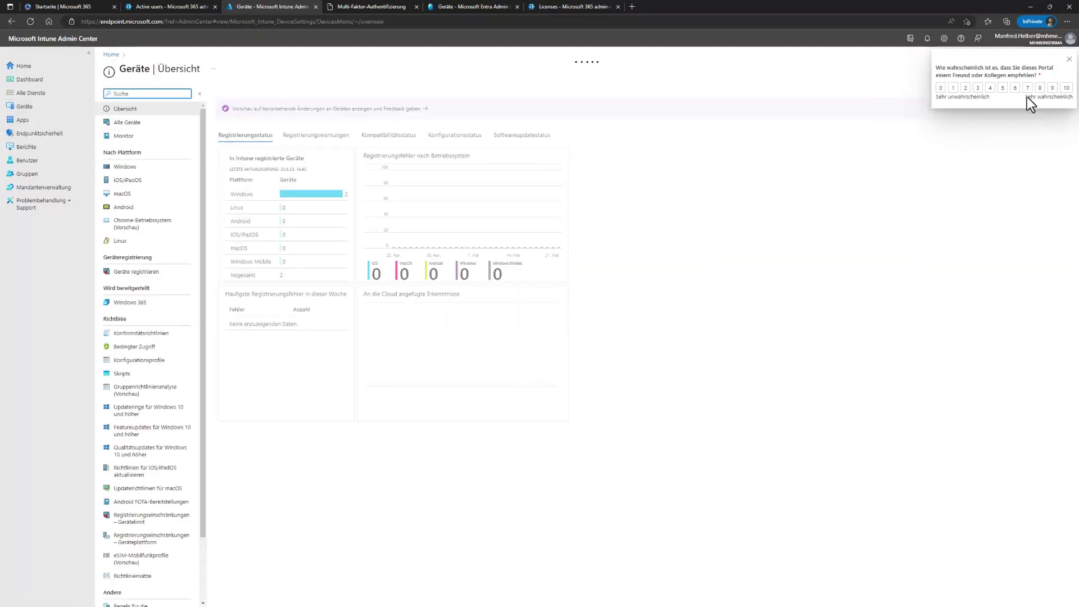
click(1068, 59)
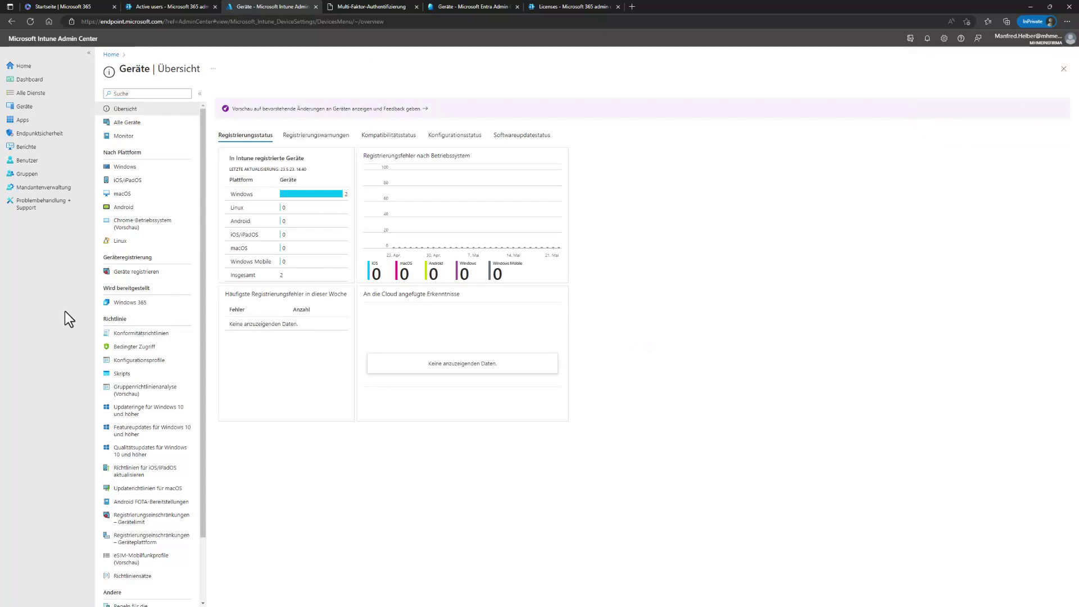
click(123, 169)
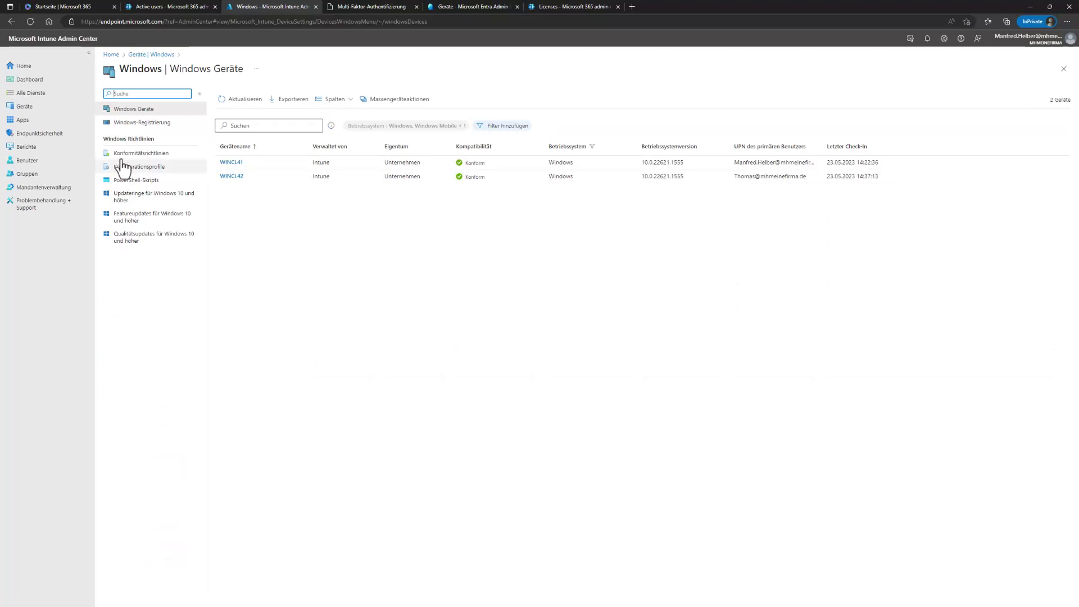
click(126, 123)
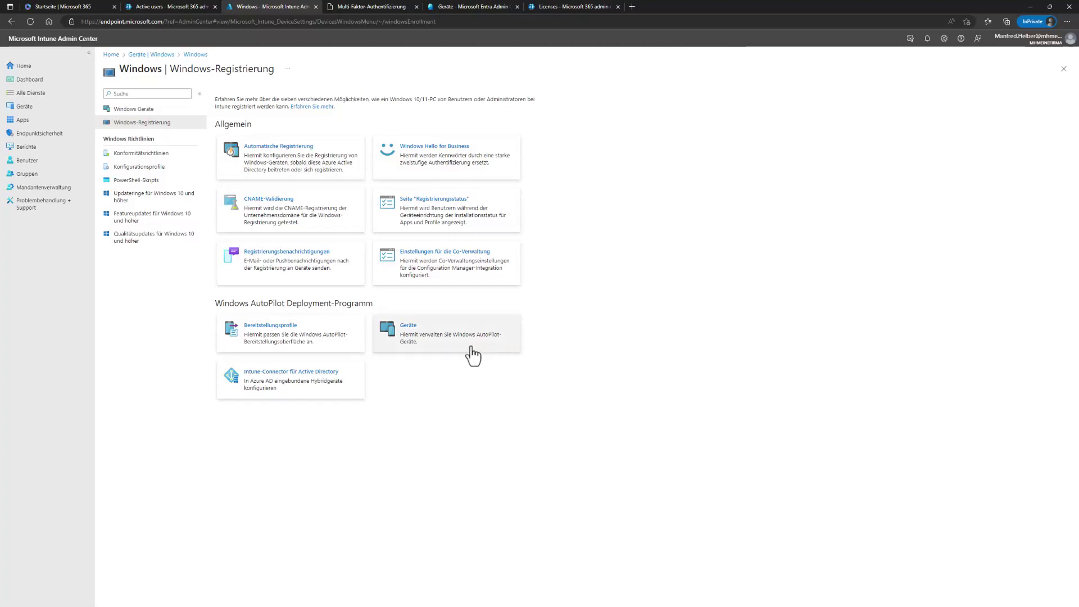
click(412, 334)
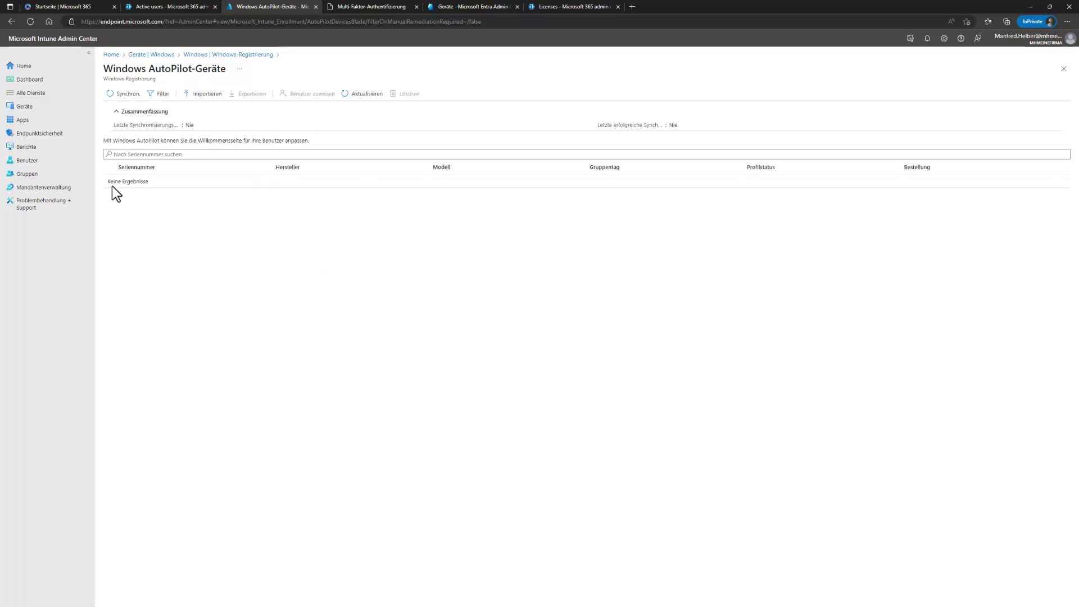
click(157, 55)
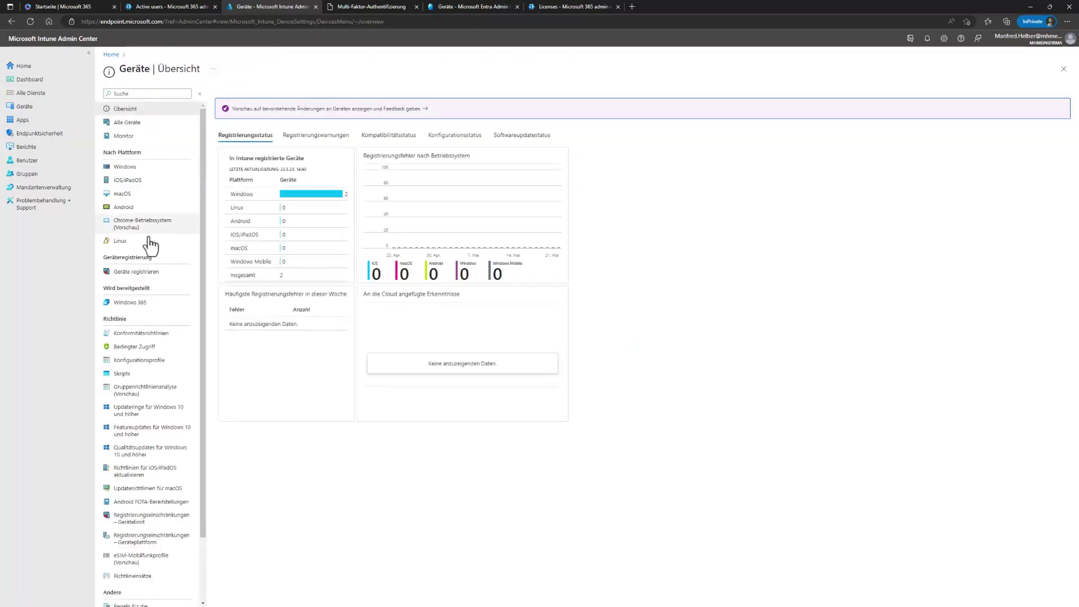
Step: Start a new Windows PC Autopilot deployment profile from Windows enrollment
click(136, 271)
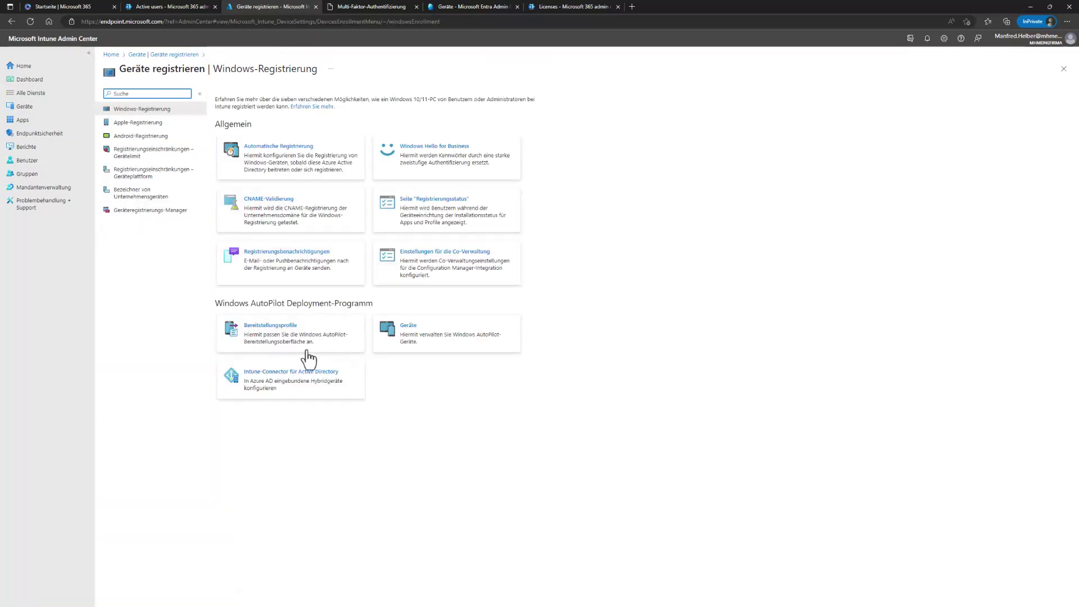
click(279, 336)
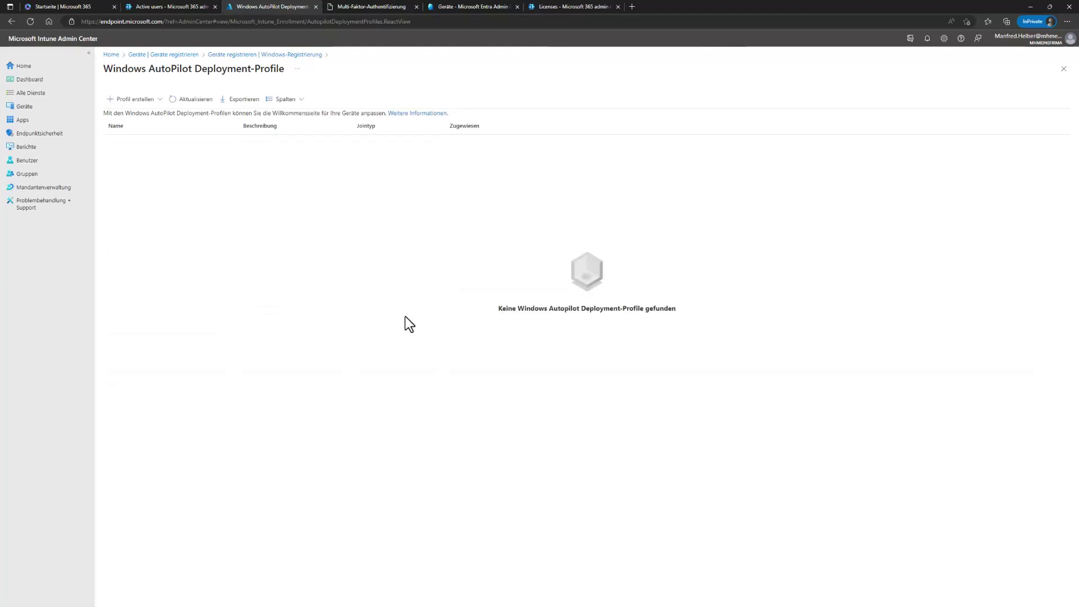
click(159, 100)
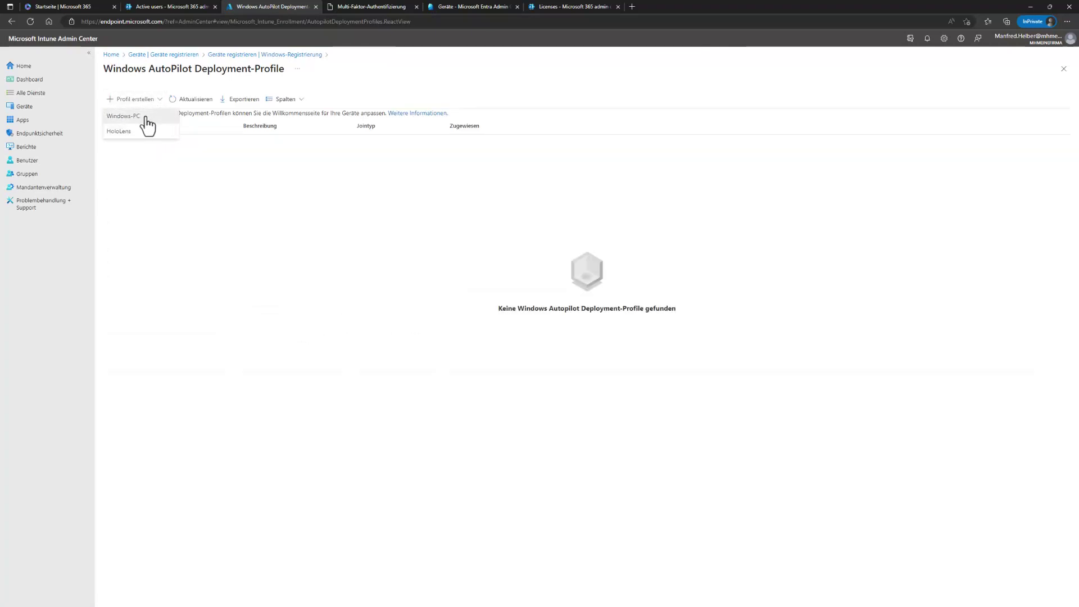
click(145, 118)
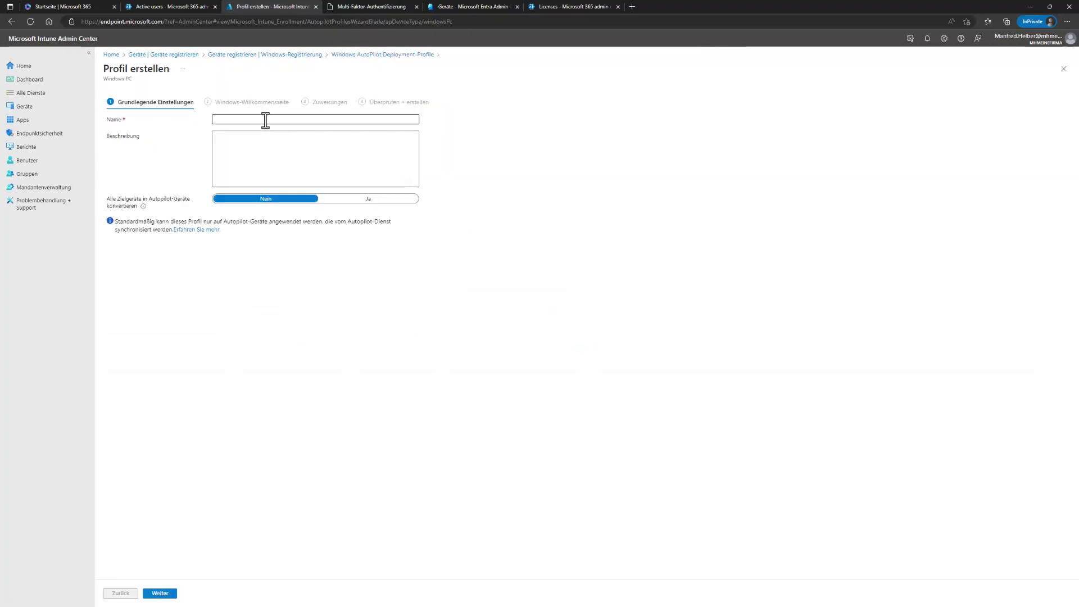
Step: Name the profile APProfil01 and set 'Alle Zielgeräte in Autopilot-Geräte konvertieren' to Ja
click(265, 118)
text(APProfil01)
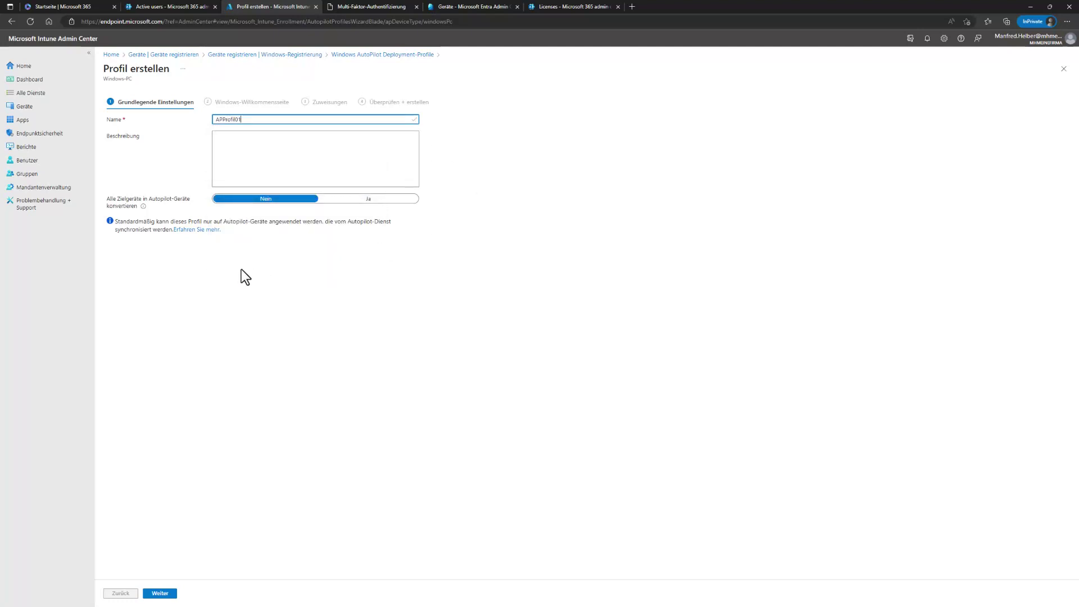
click(358, 200)
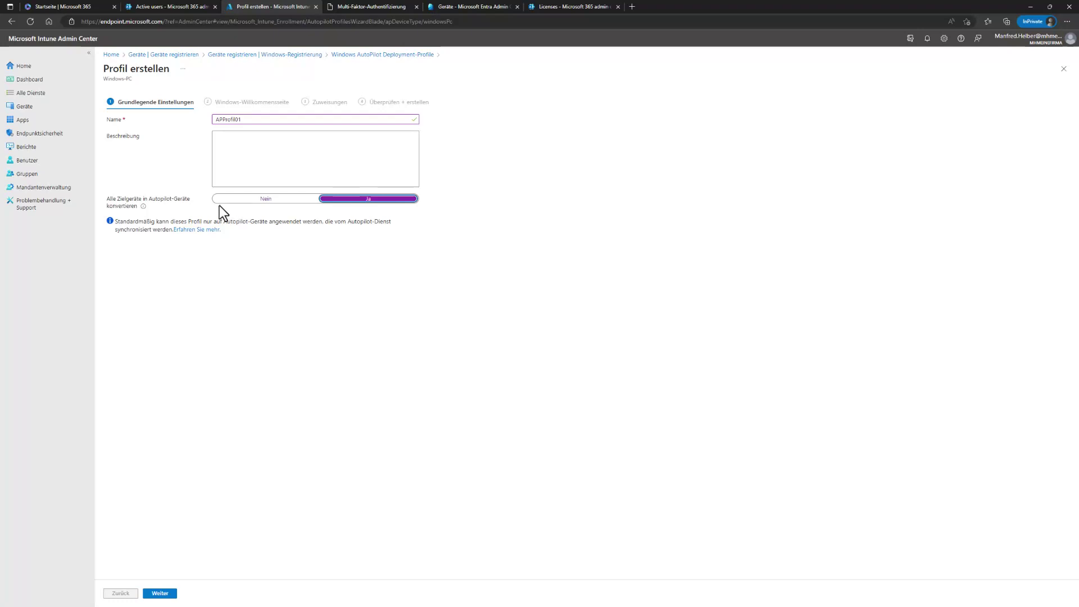
click(162, 590)
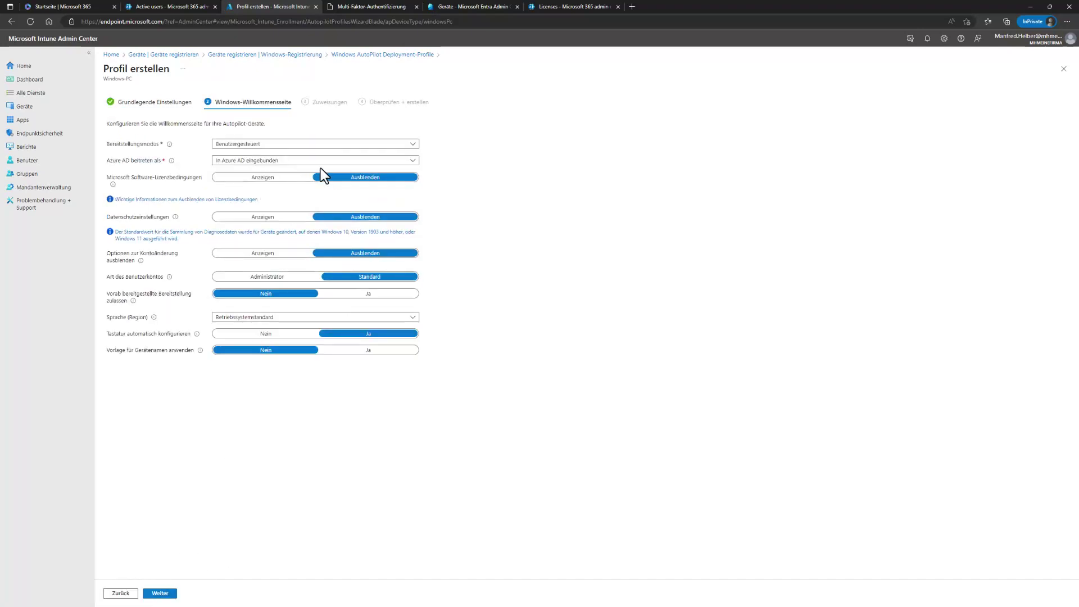
Step: Review the deployment mode options and welcome-page settings without changing them
click(304, 145)
click(302, 145)
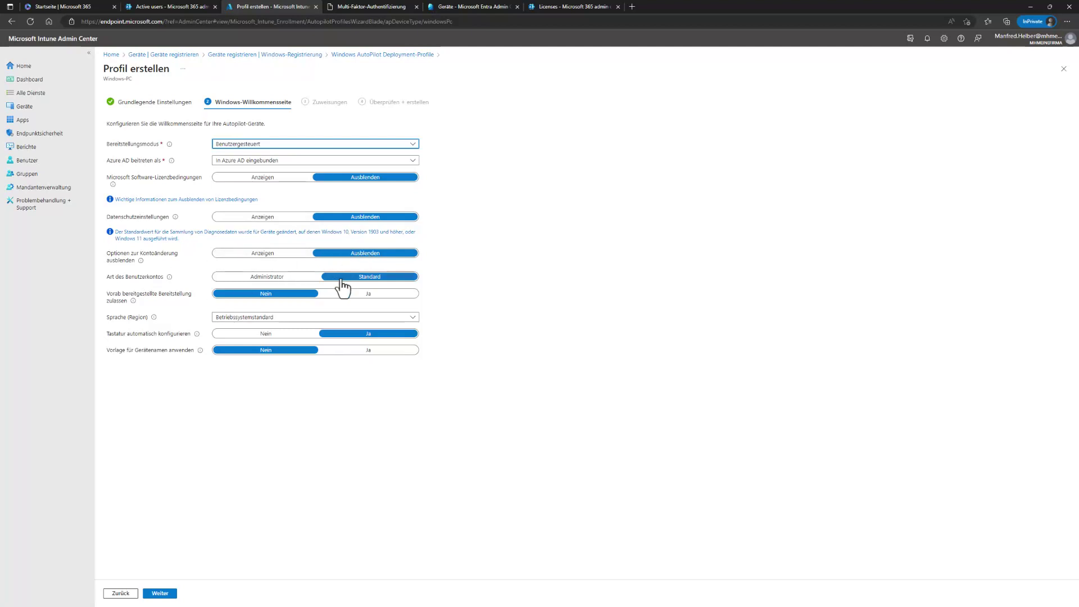
click(502, 453)
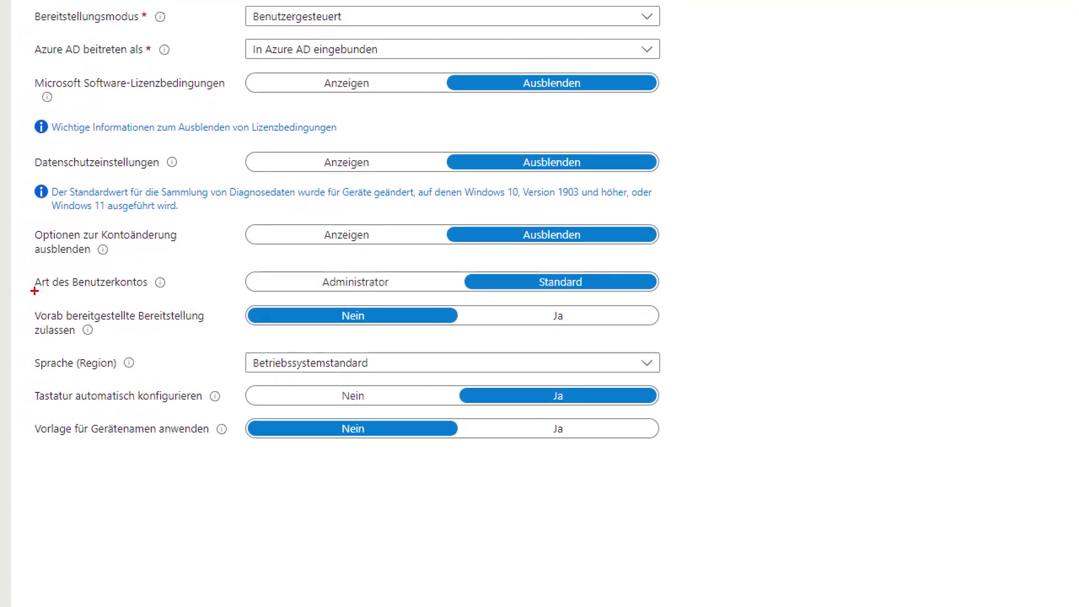
drag(22, 267, 696, 296)
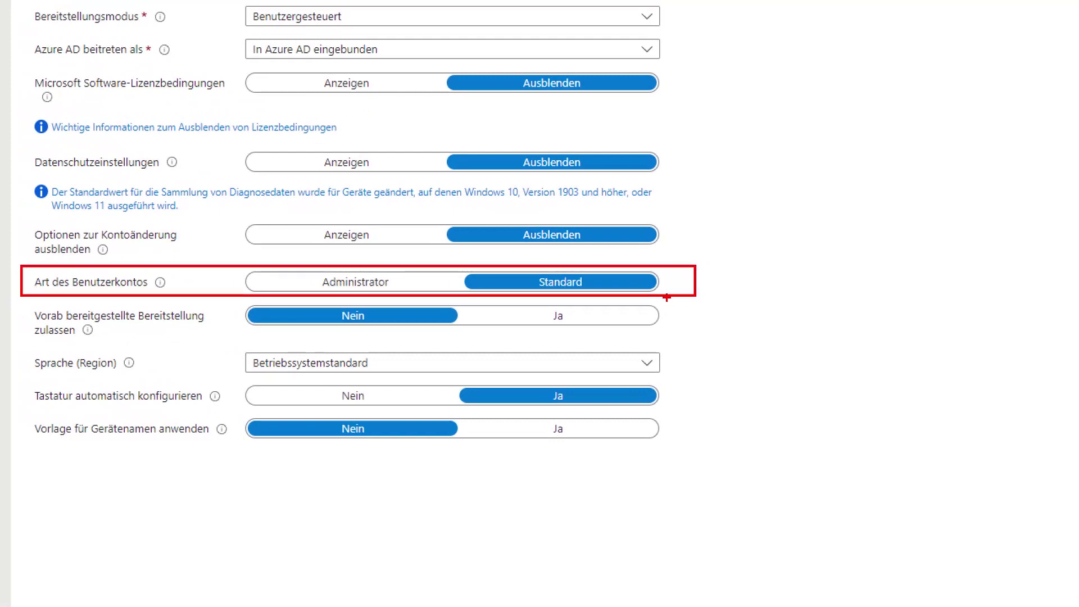
drag(775, 209, 654, 278)
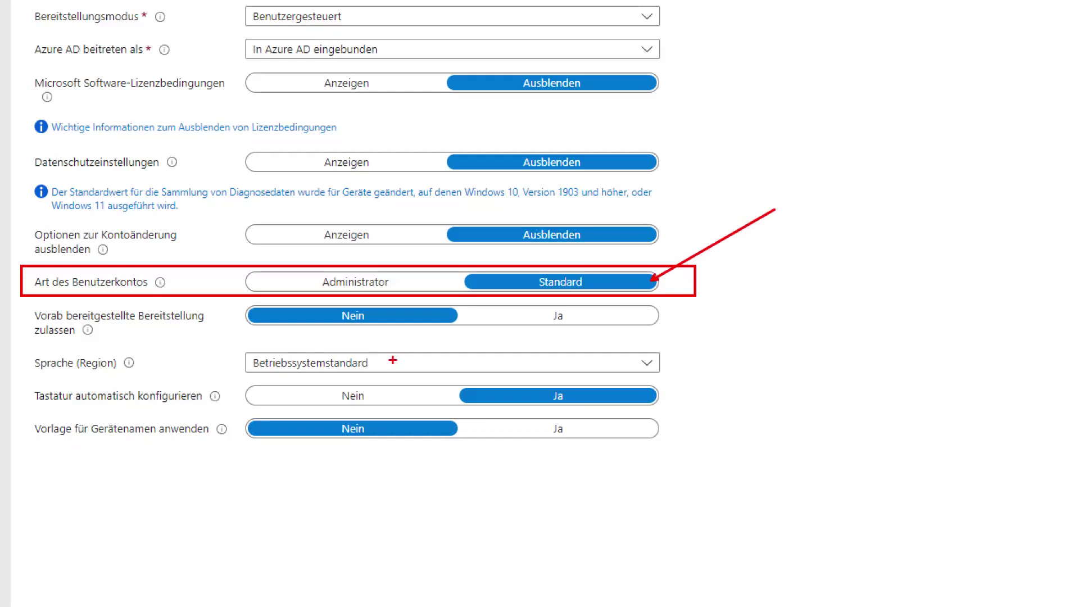
drag(256, 274, 421, 291)
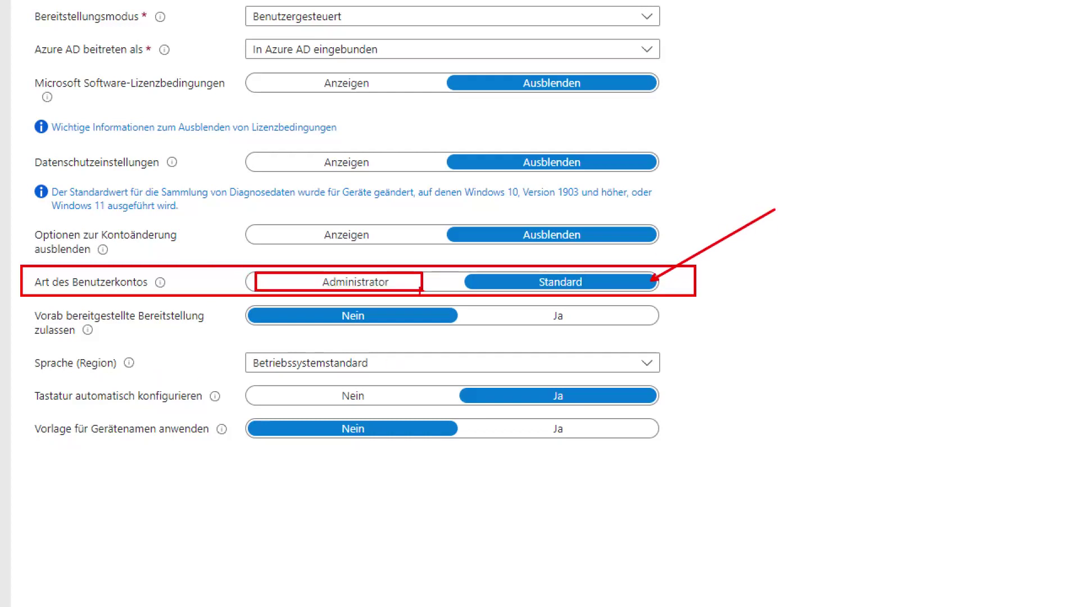
Step: Leave 'Art des Benutzerkontos' on Standard and bring up the Sprache (Region) language list
click(404, 287)
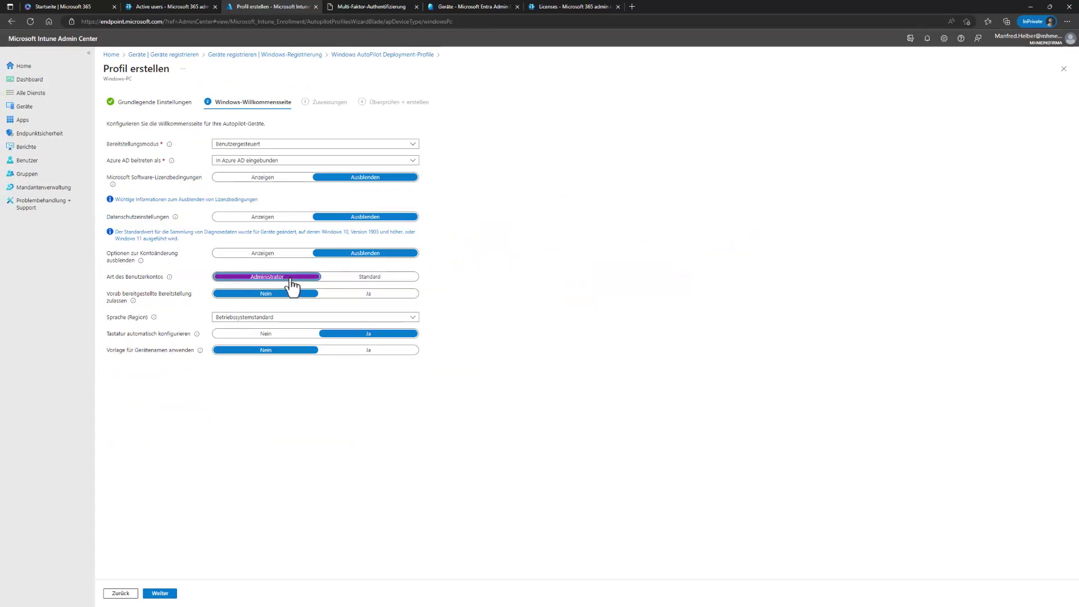
click(357, 280)
click(303, 280)
click(350, 279)
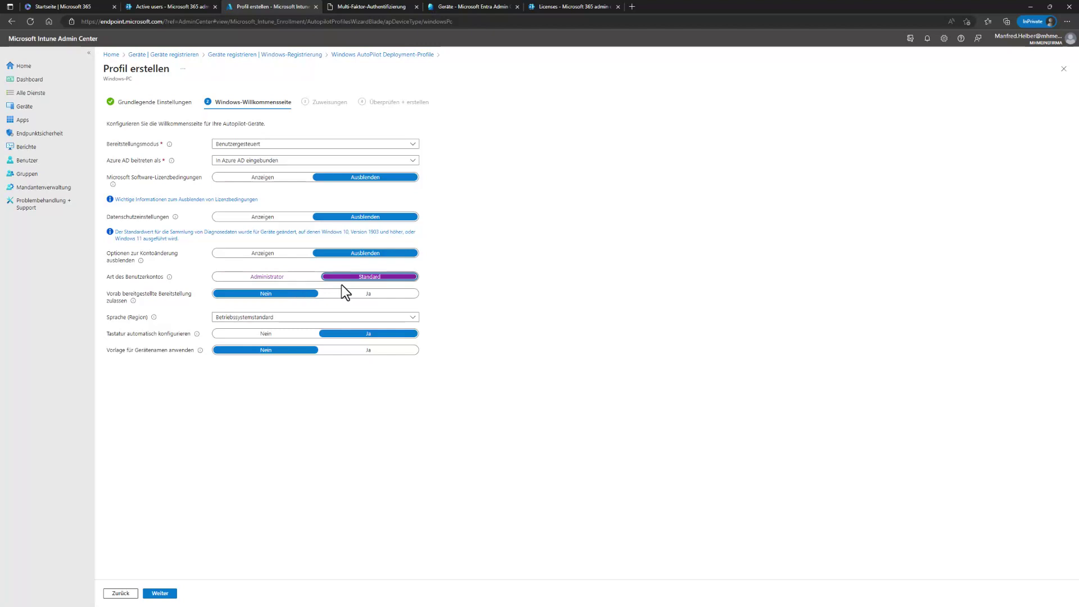
click(271, 278)
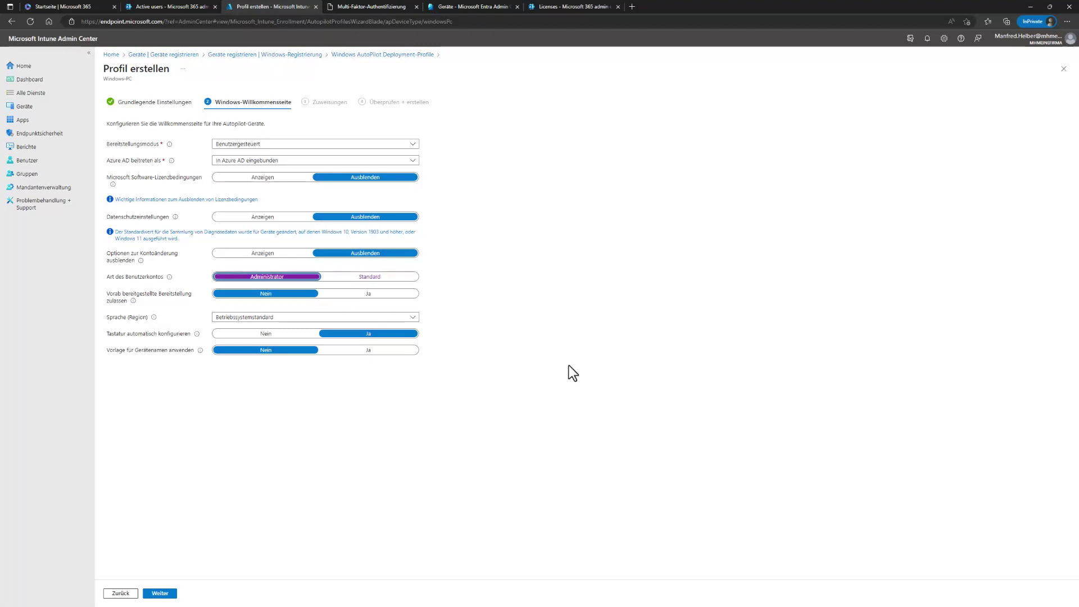
click(392, 279)
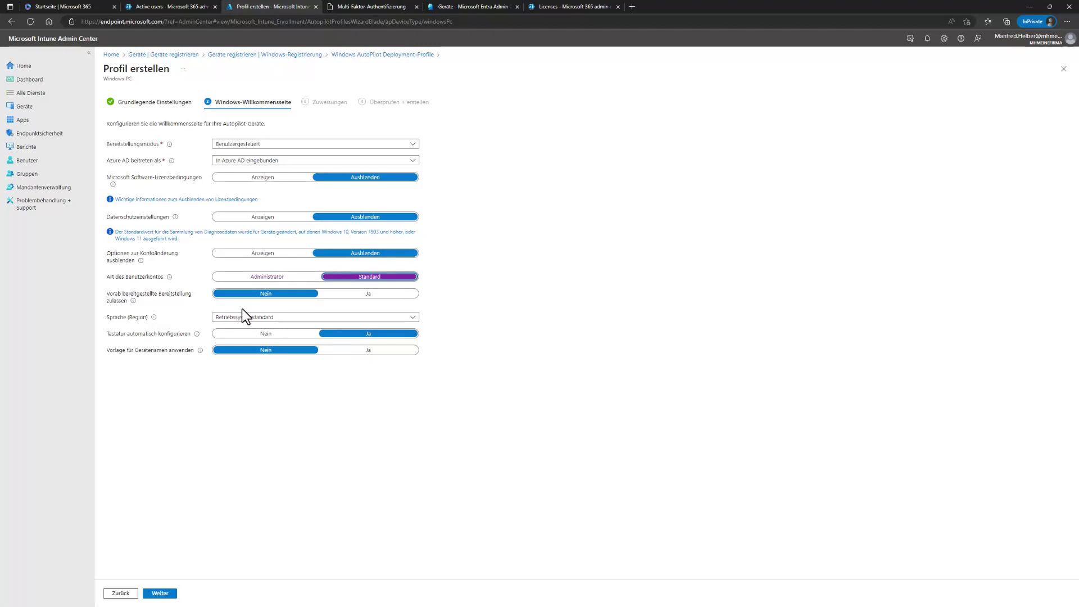
click(244, 317)
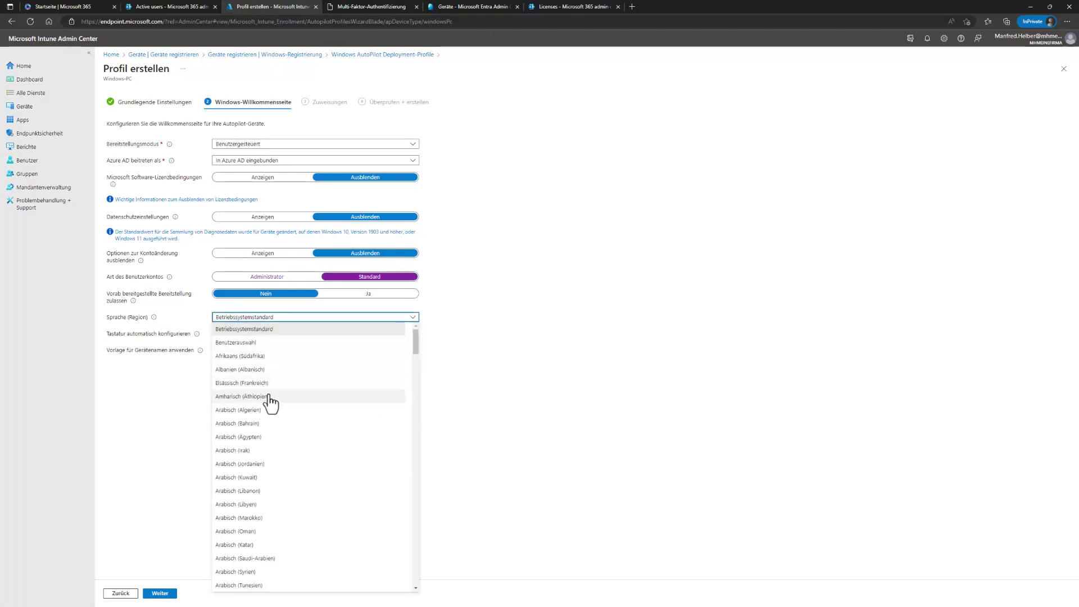
Step: Choose Deutsch (Deutschland) as the Sprache (Region) setting
scroll(278, 421, down, 15)
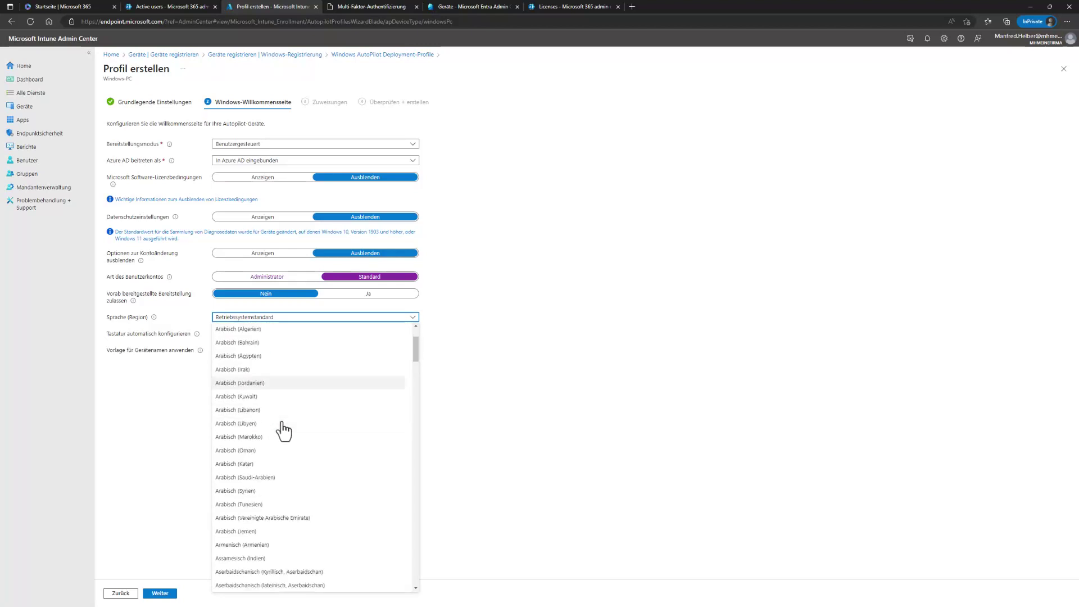
scroll(284, 427, down, 3)
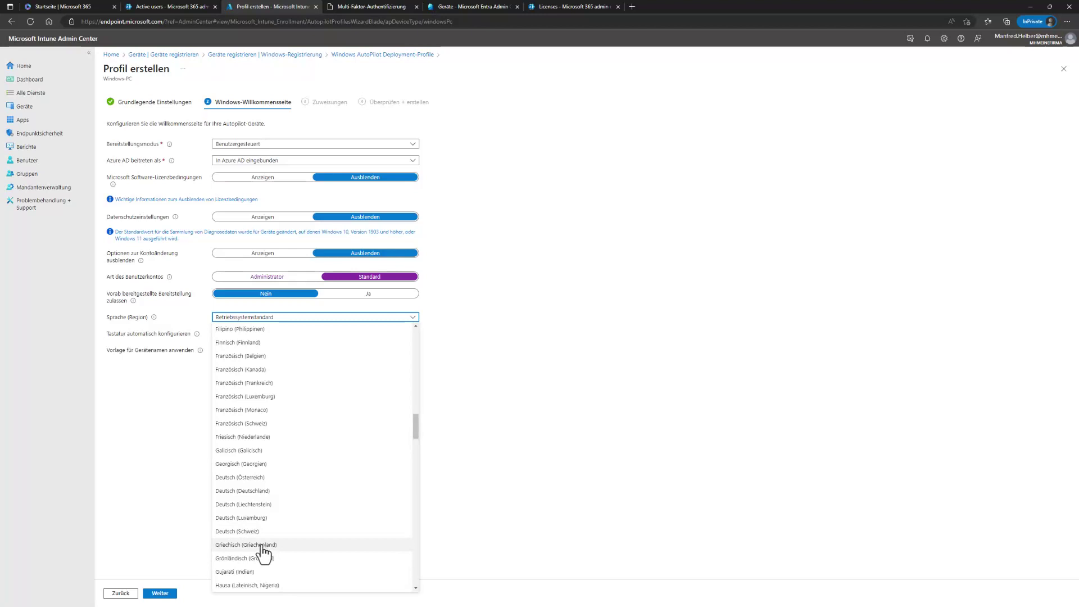
click(258, 491)
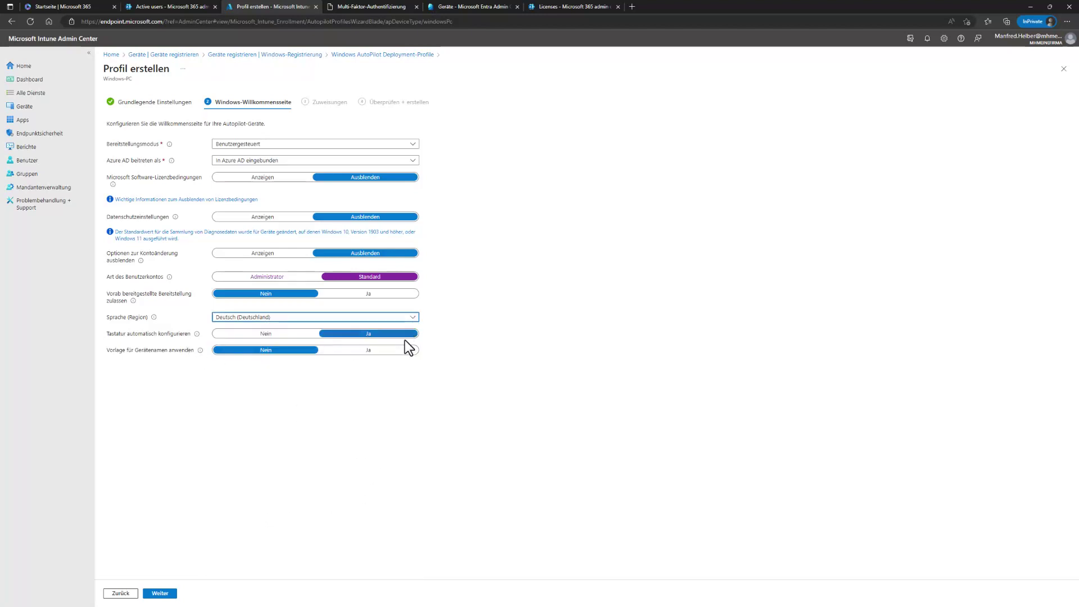
Step: Apply the device-name template WinCL%RAND:4% and advance to the Zuweisungen step
click(375, 353)
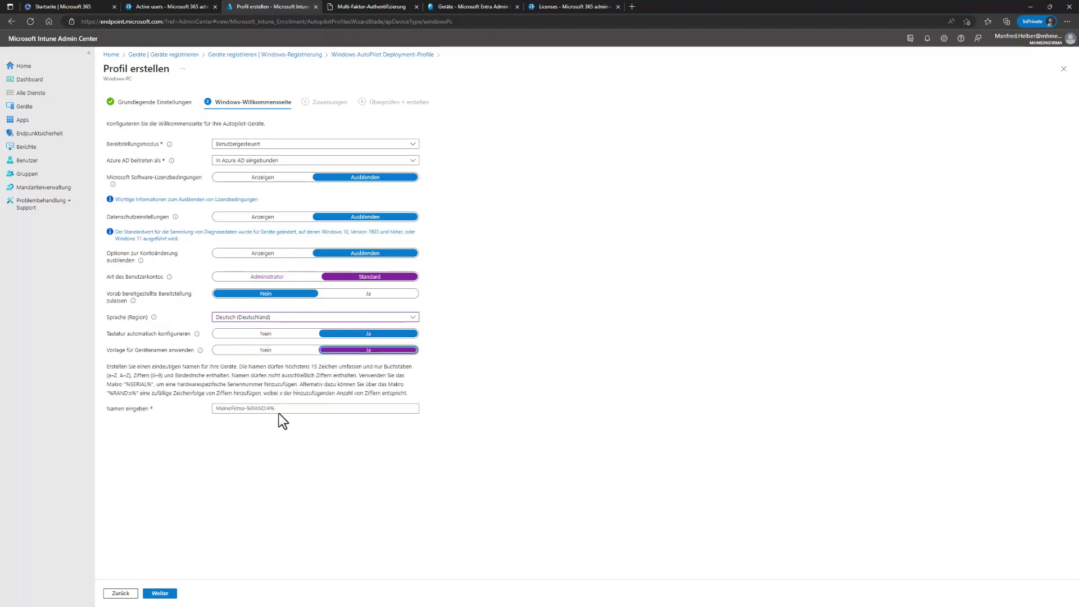
click(286, 409)
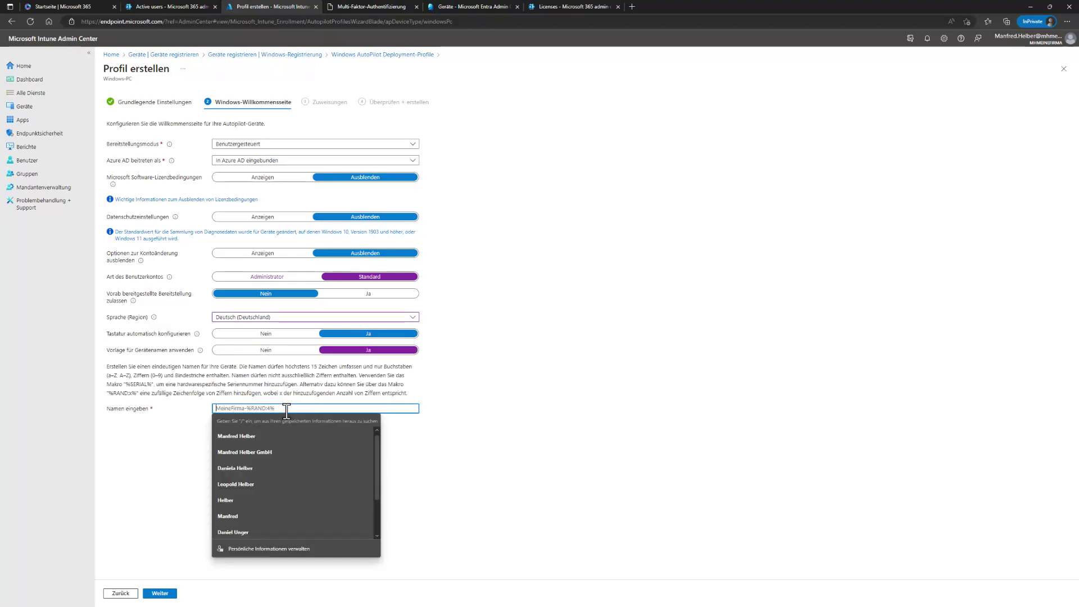
text(WinC)
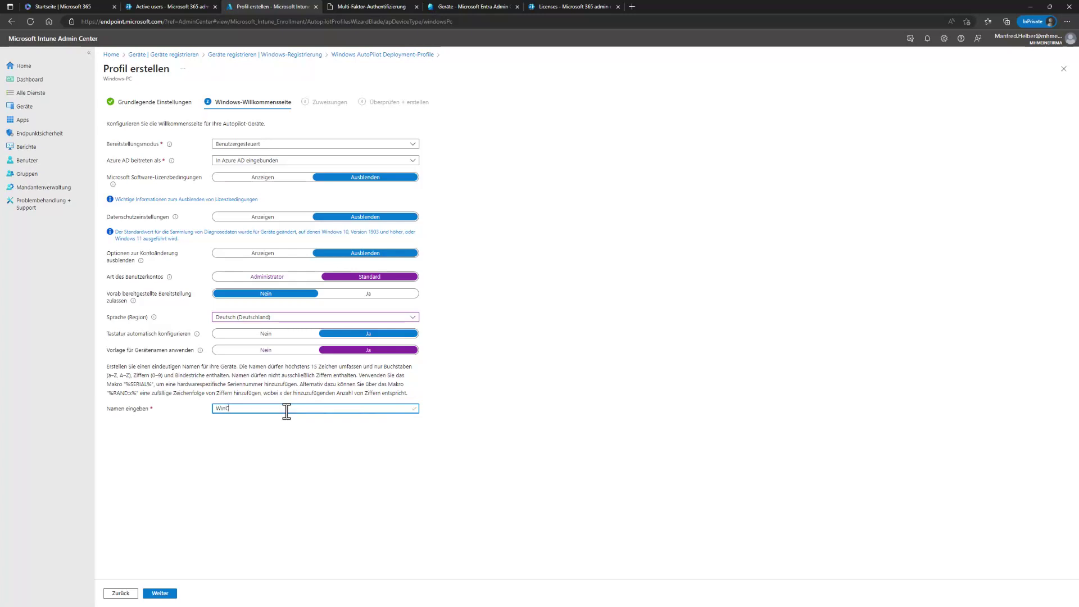
text(L%RAND:)
key(BackSpace)
text(4)
click(169, 595)
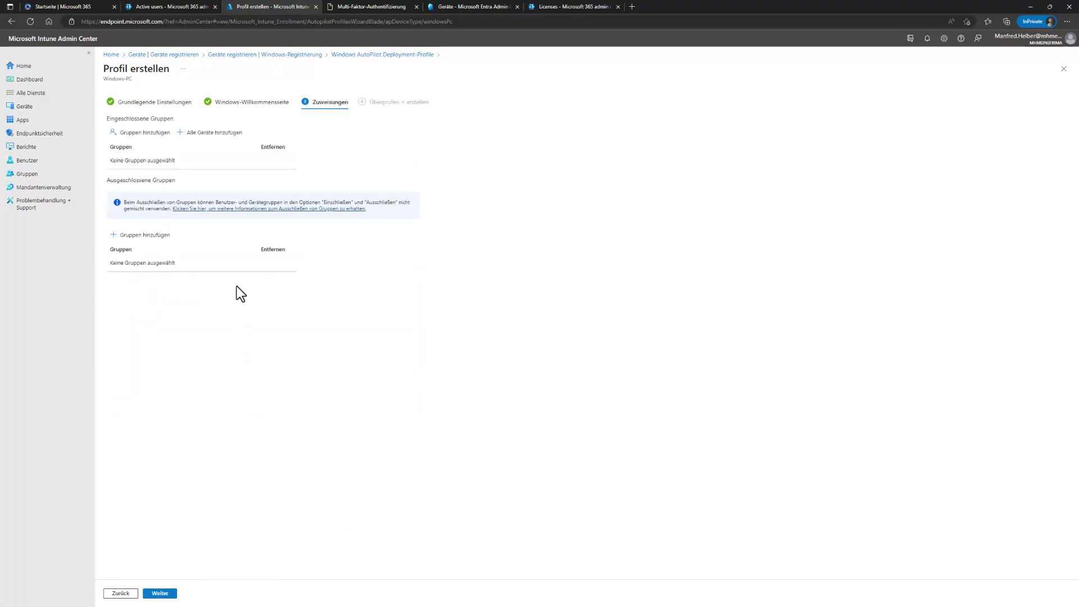
Step: Assign the APProfil01 Autopilot profile to all devices, review the summary and create it
click(202, 133)
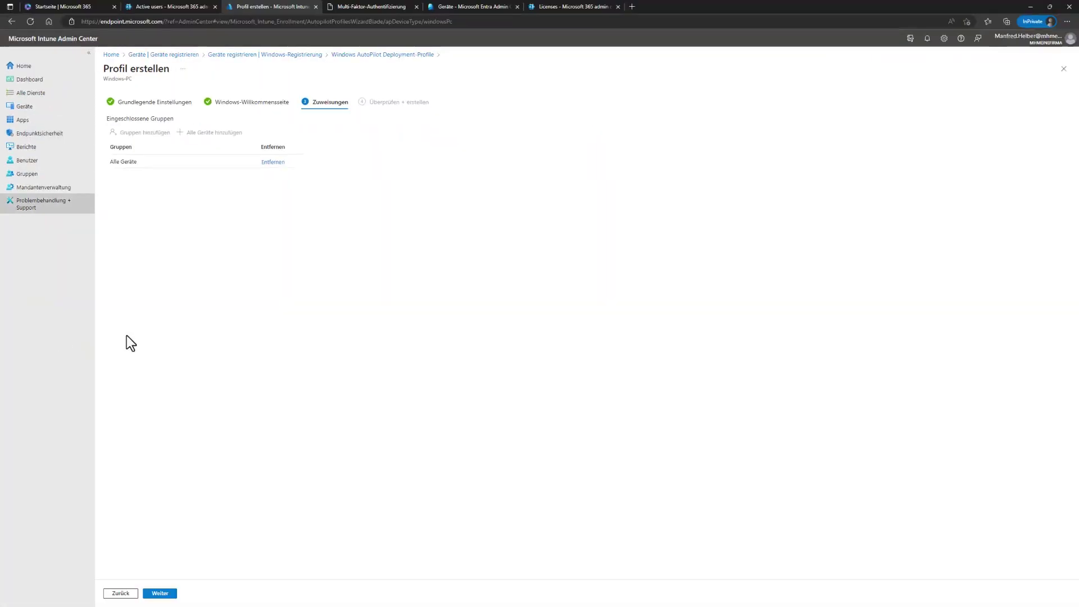
click(165, 594)
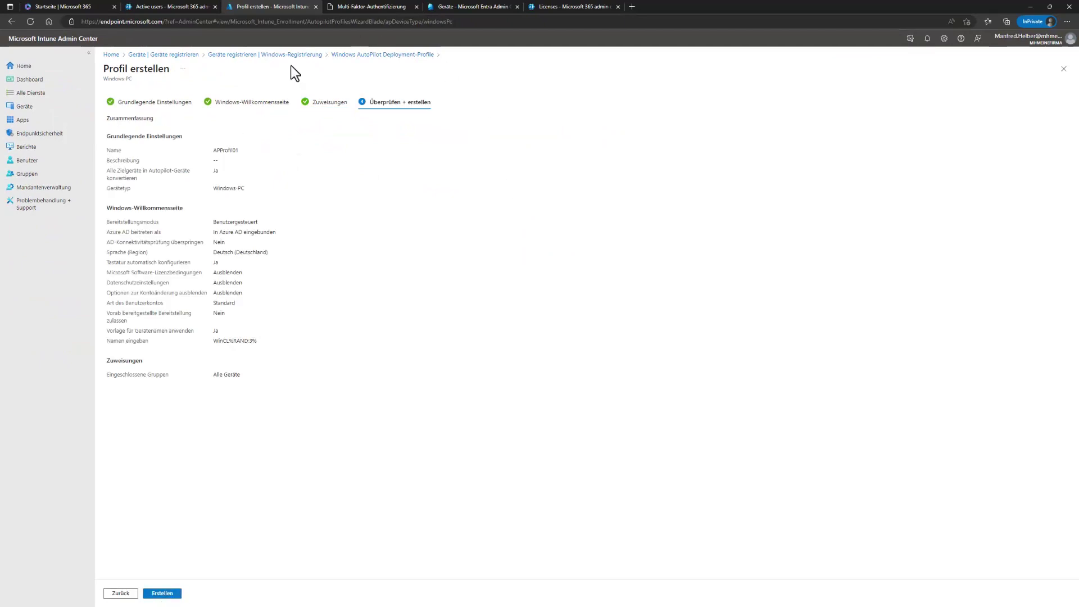
click(166, 594)
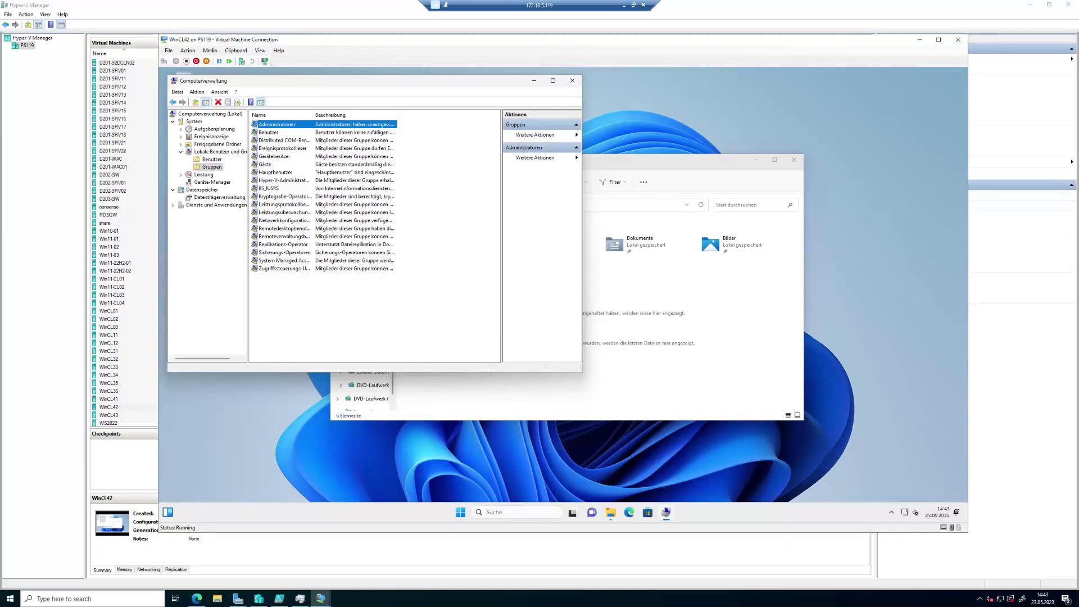
Step: Close Computer Management, minimize File Explorer and launch Edge inside the VM
click(574, 85)
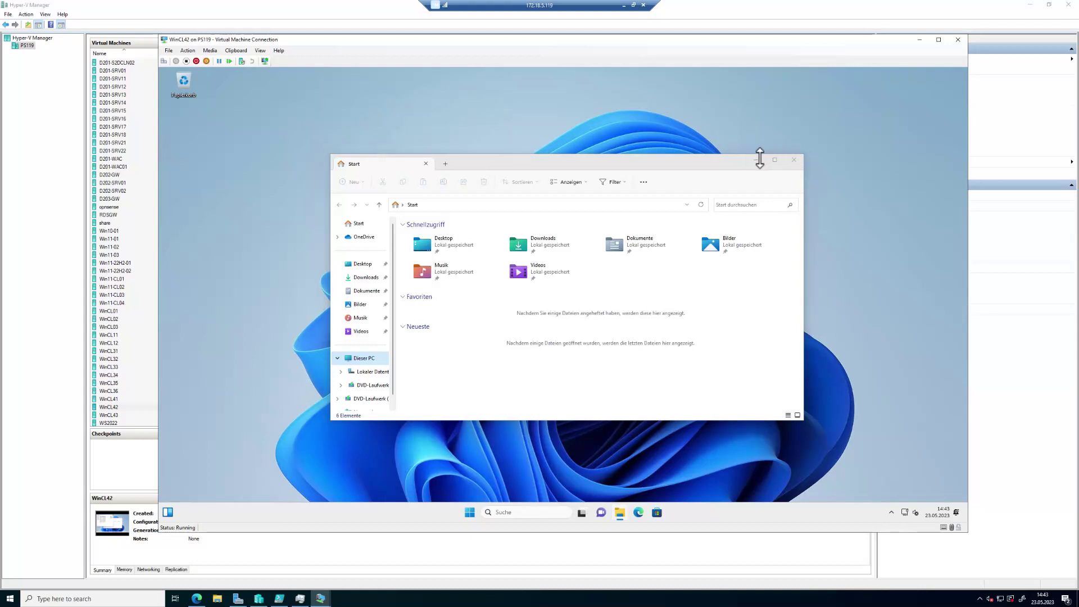
click(758, 160)
click(639, 512)
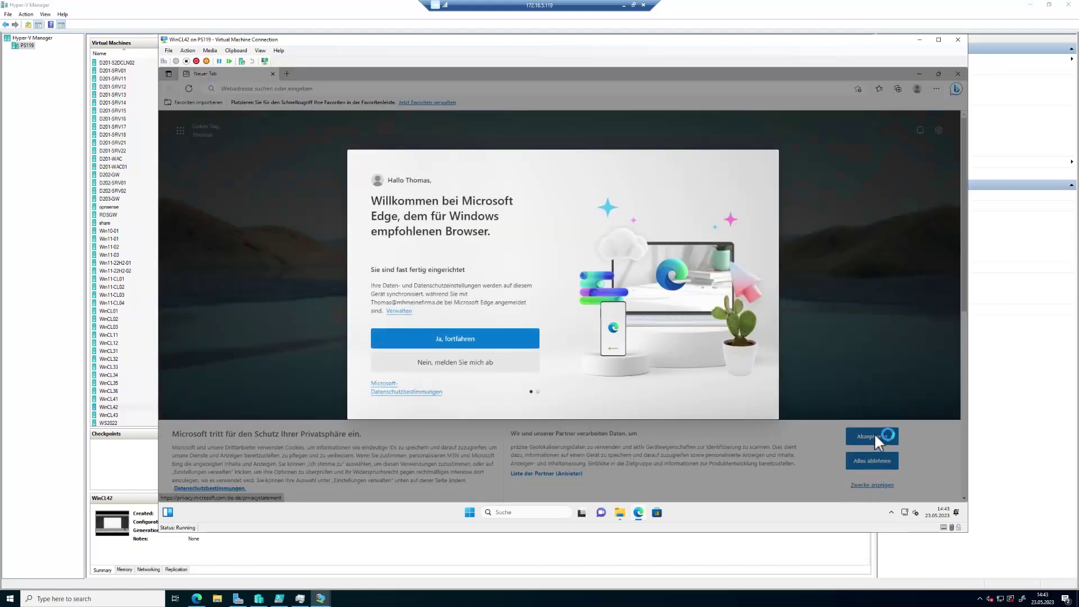
Step: Accept sync, continue without importing Google data, and select Edge's address bar
click(484, 341)
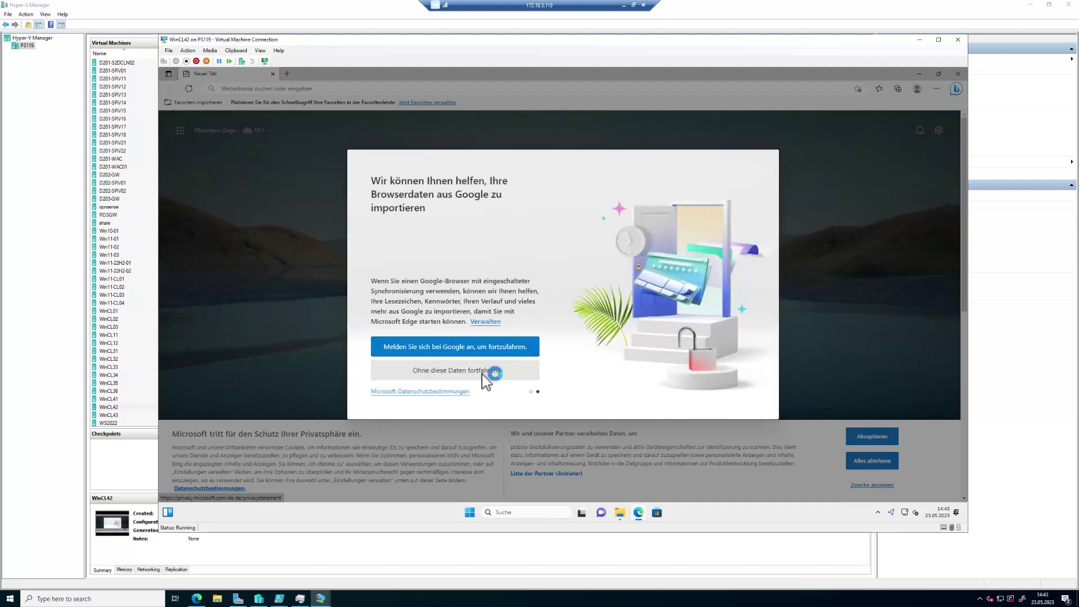
click(482, 371)
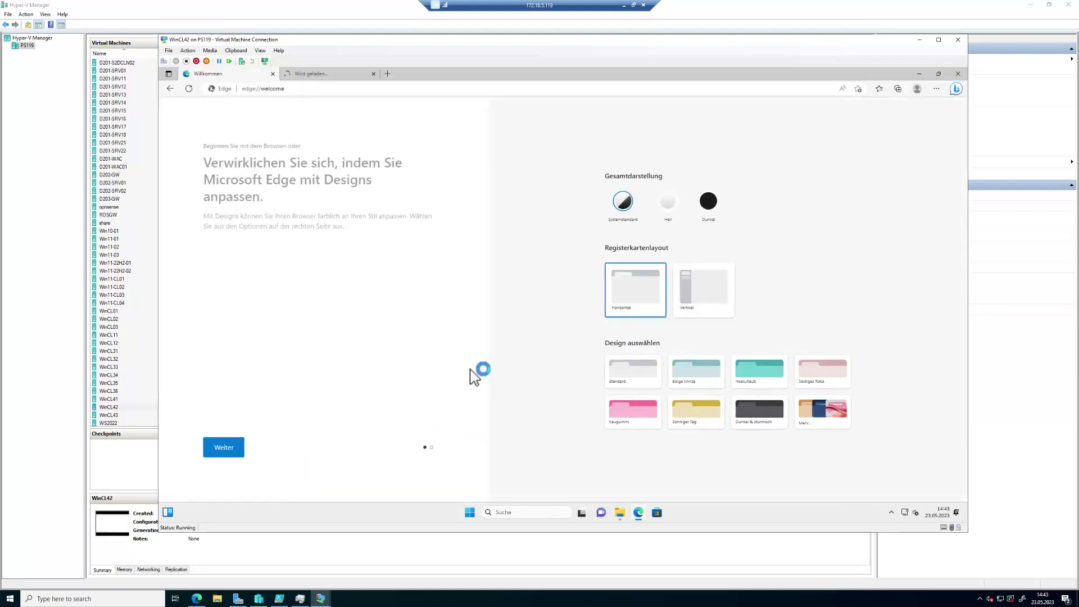
click(350, 89)
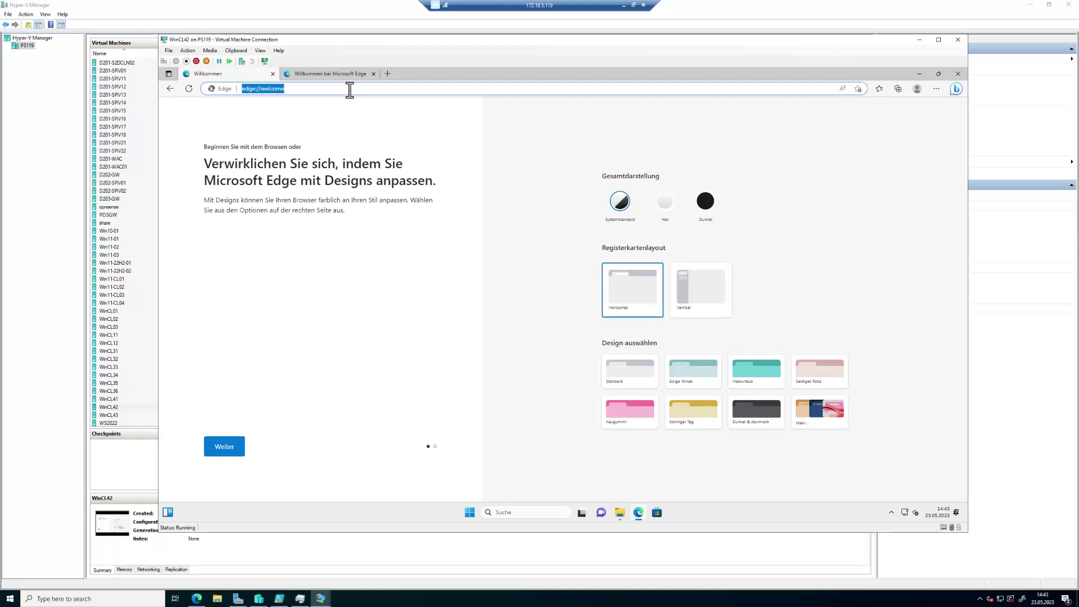
Step: Go to portal.office.com and dismiss the Microsoft 365 welcome tour and app tip
text(portal.)
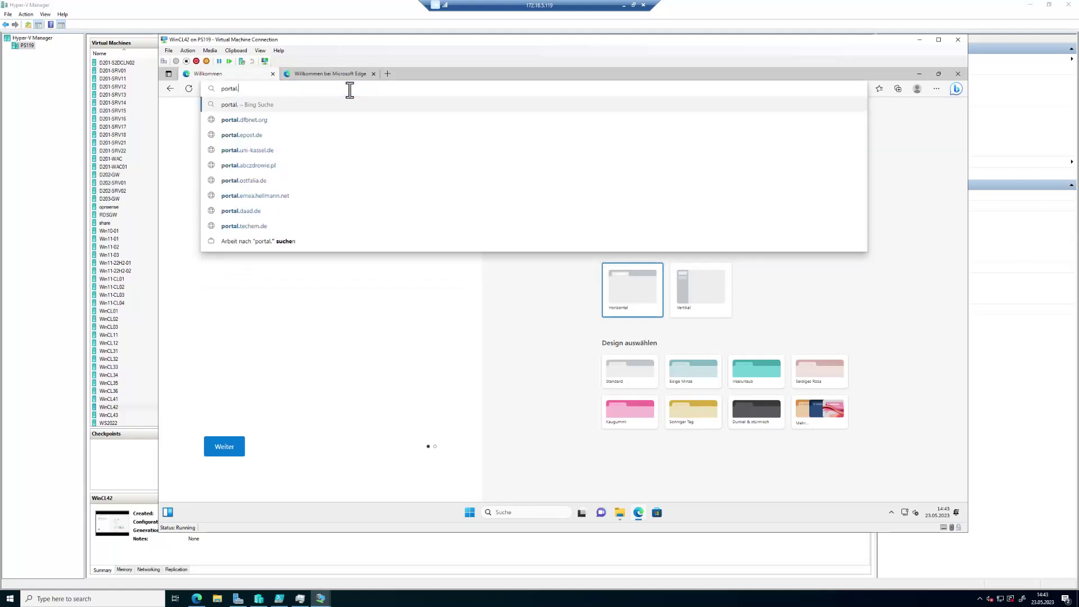
text(office.com)
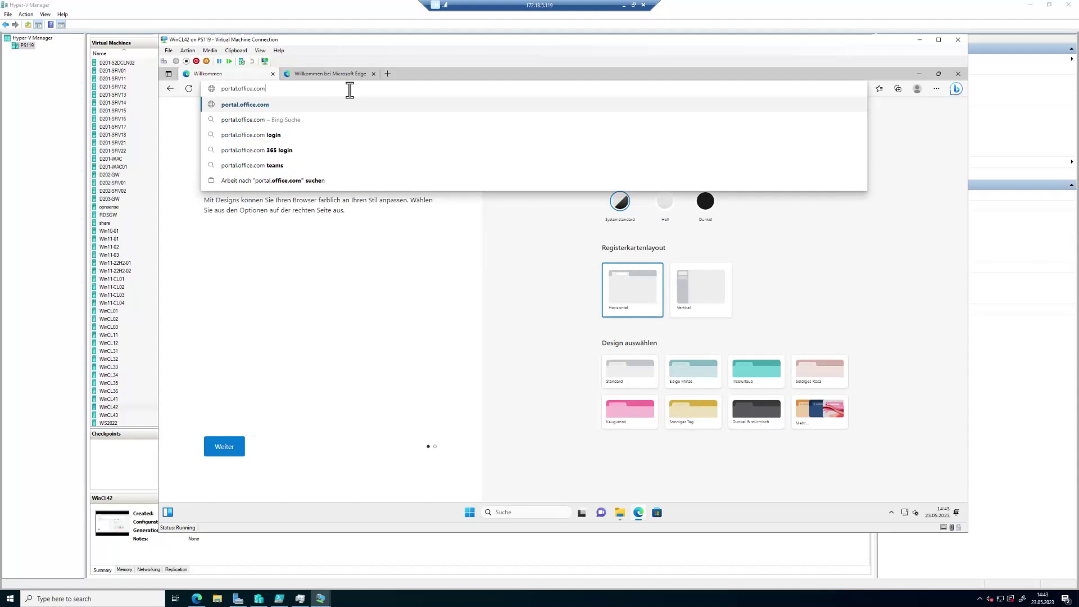
key(Return)
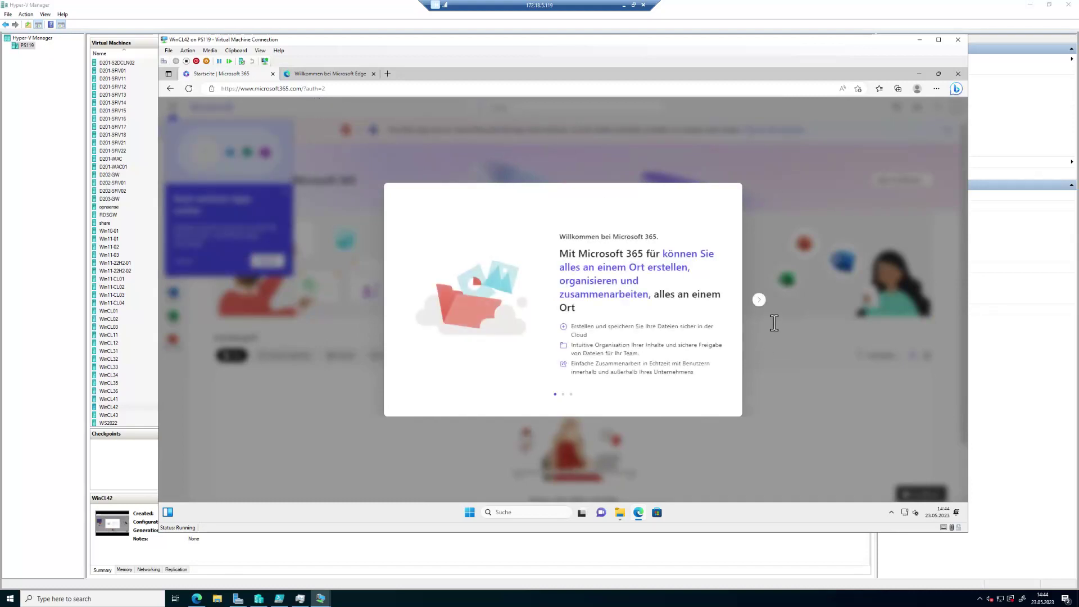
click(760, 300)
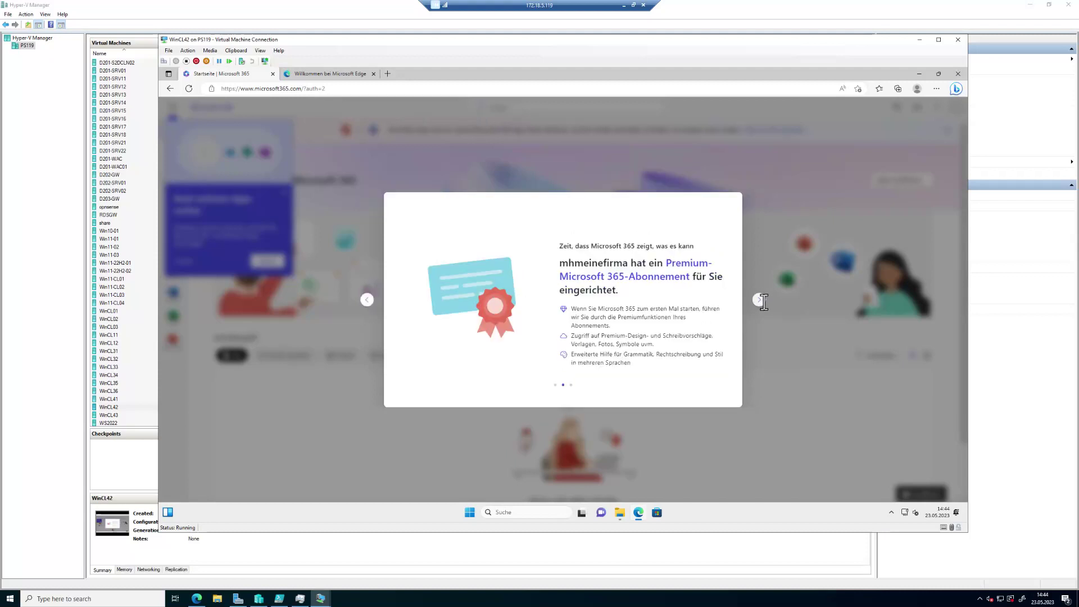
click(760, 299)
click(760, 300)
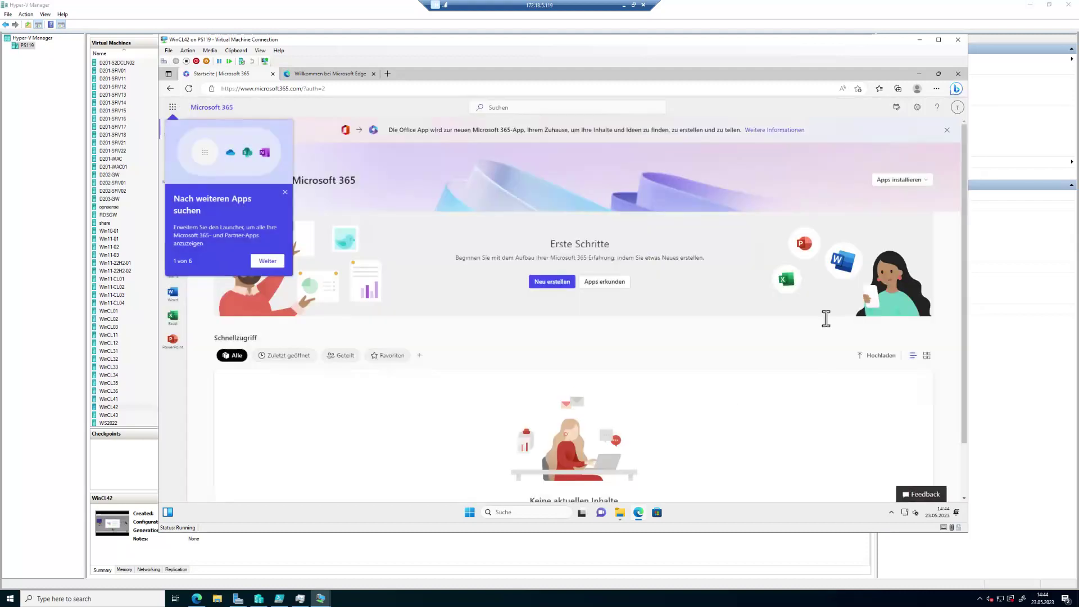
click(286, 191)
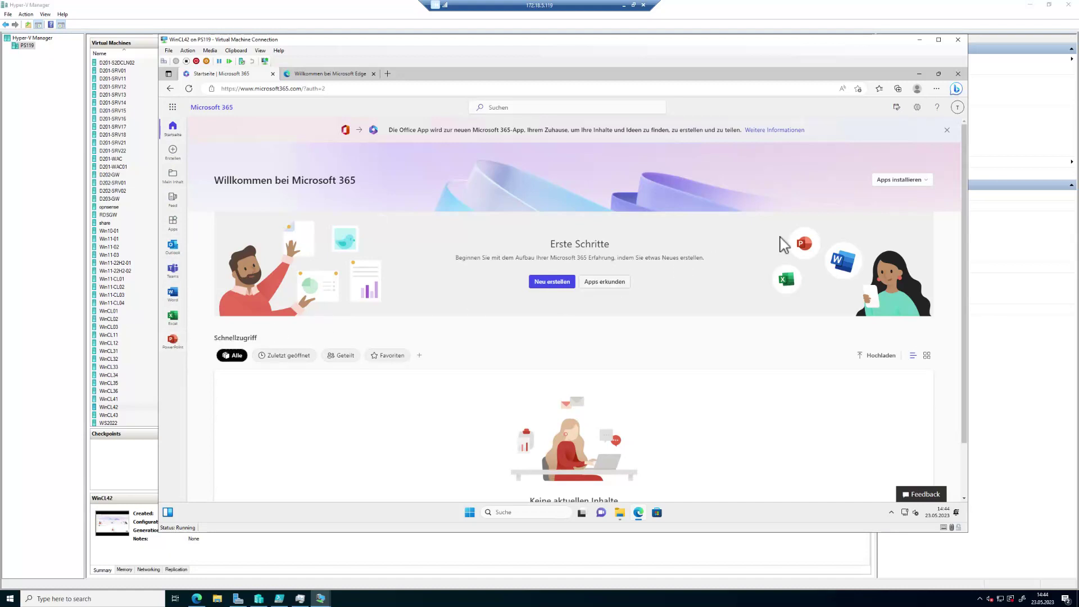
Step: Show the 'Apps installieren' options for installing the Office apps
click(924, 180)
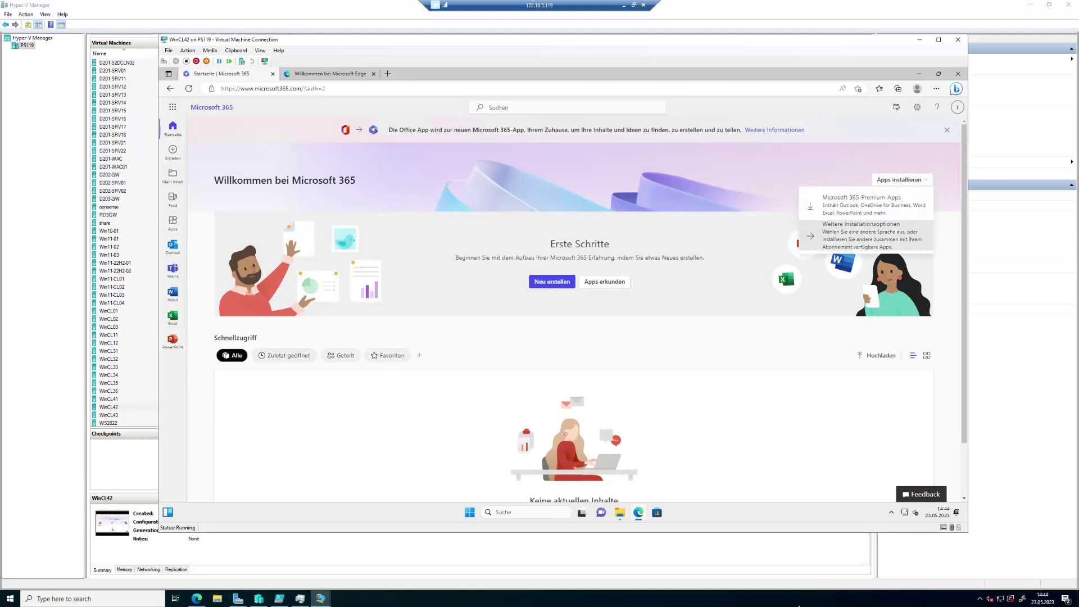
click(850, 604)
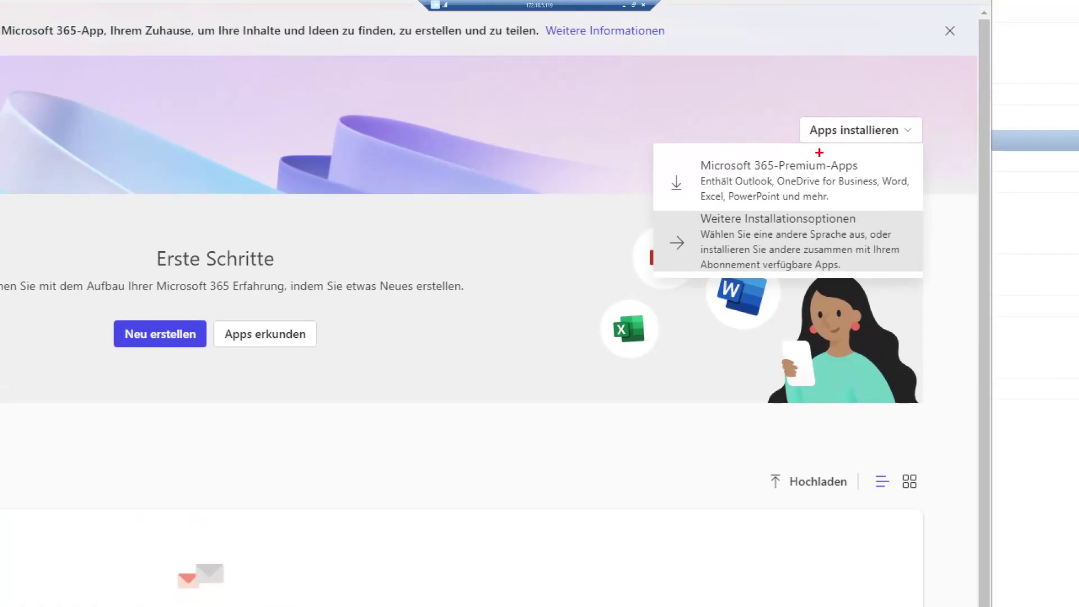
mouse_move(653, 153)
mouse_down()
mouse_move(747, 181)
mouse_move(931, 202)
mouse_move(918, 203)
mouse_up()
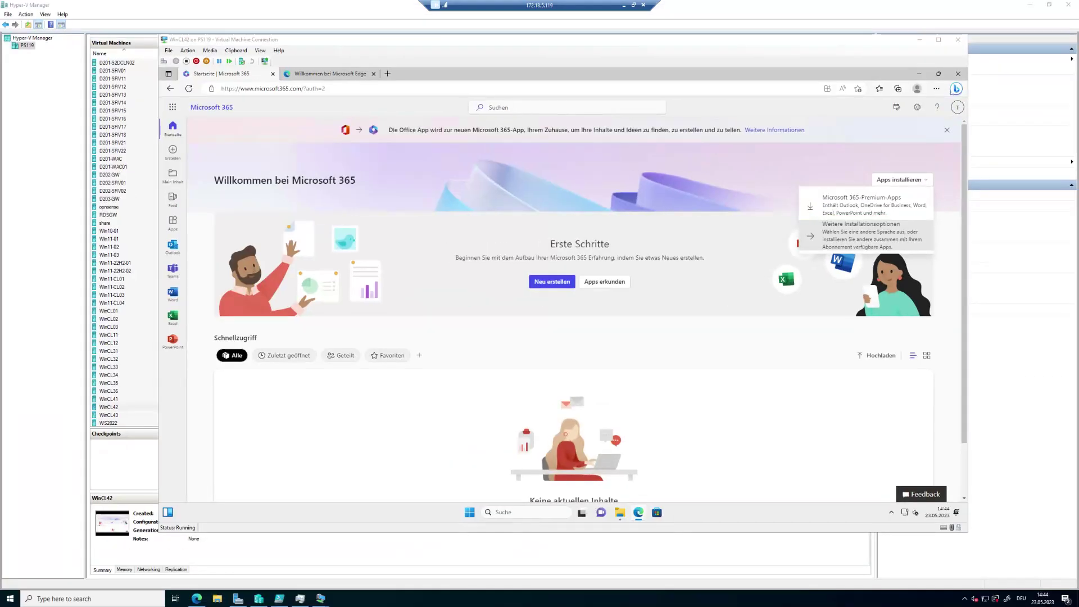
Step: Download Office from further installation options, approve the UAC prompt and dismiss Edge's popups
click(865, 235)
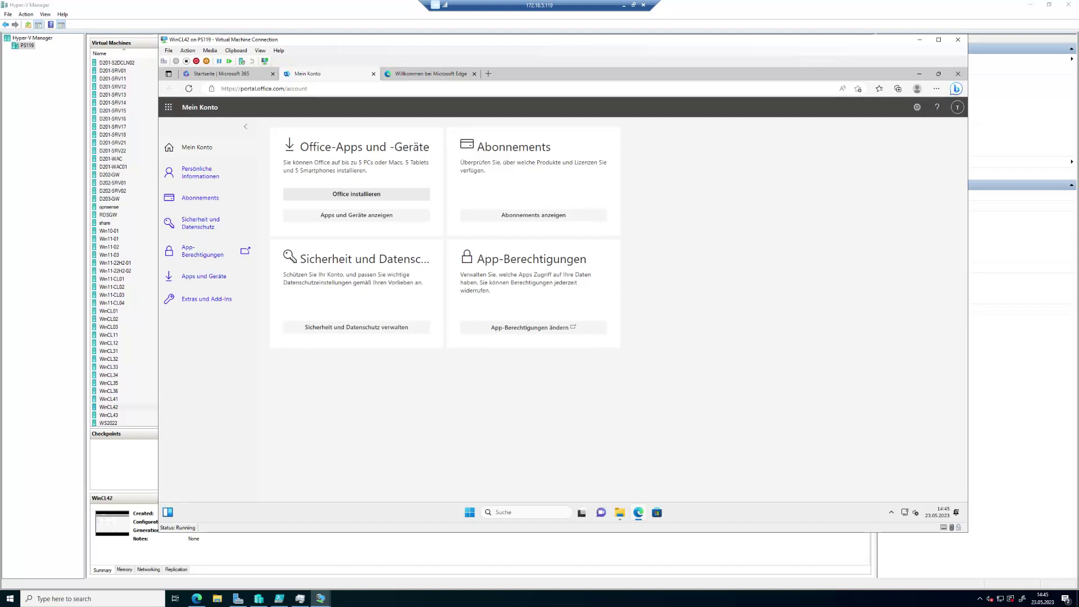
click(357, 194)
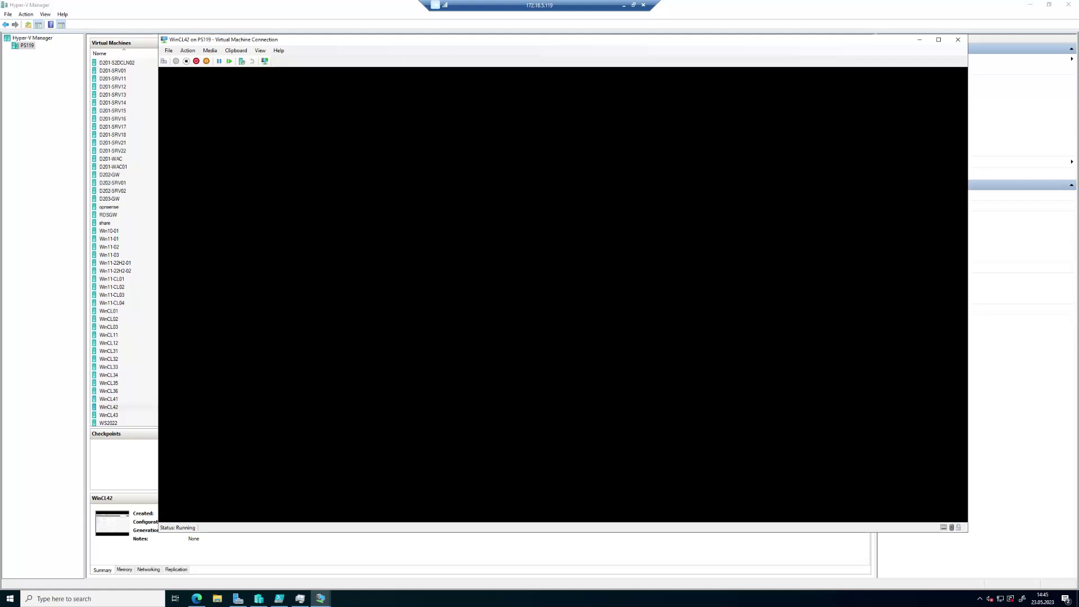
key(alt+j)
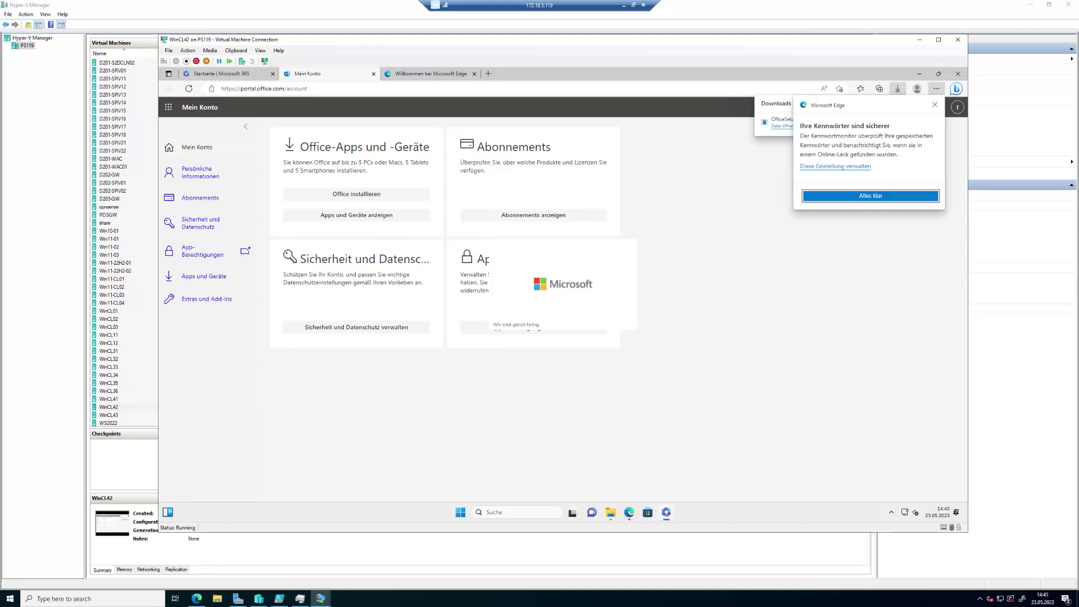
key(Return)
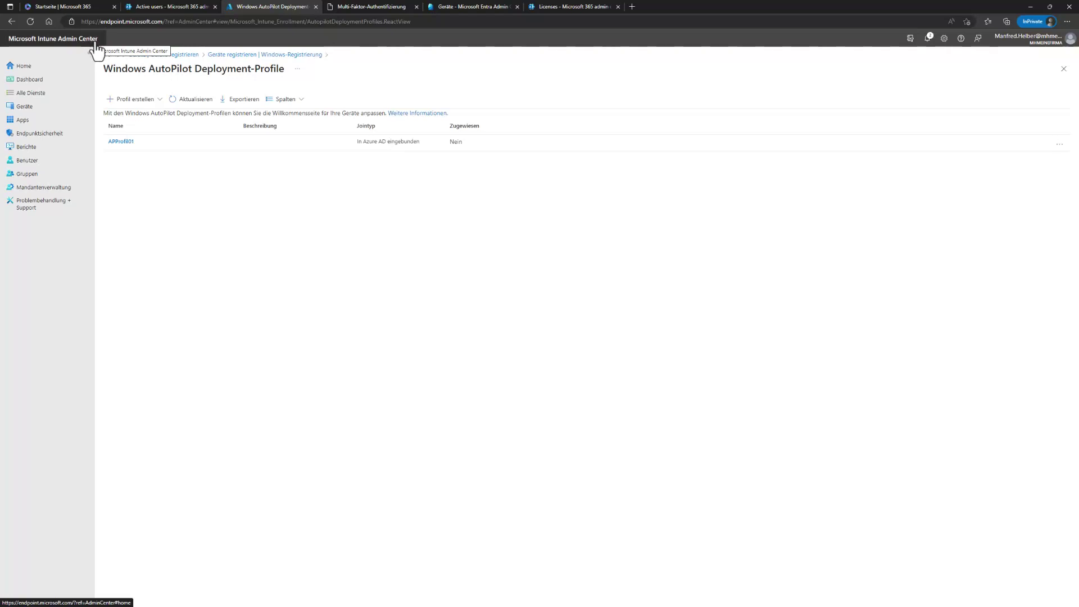
Step: Start a managed-devices app configuration policy named 'office A'
click(25, 121)
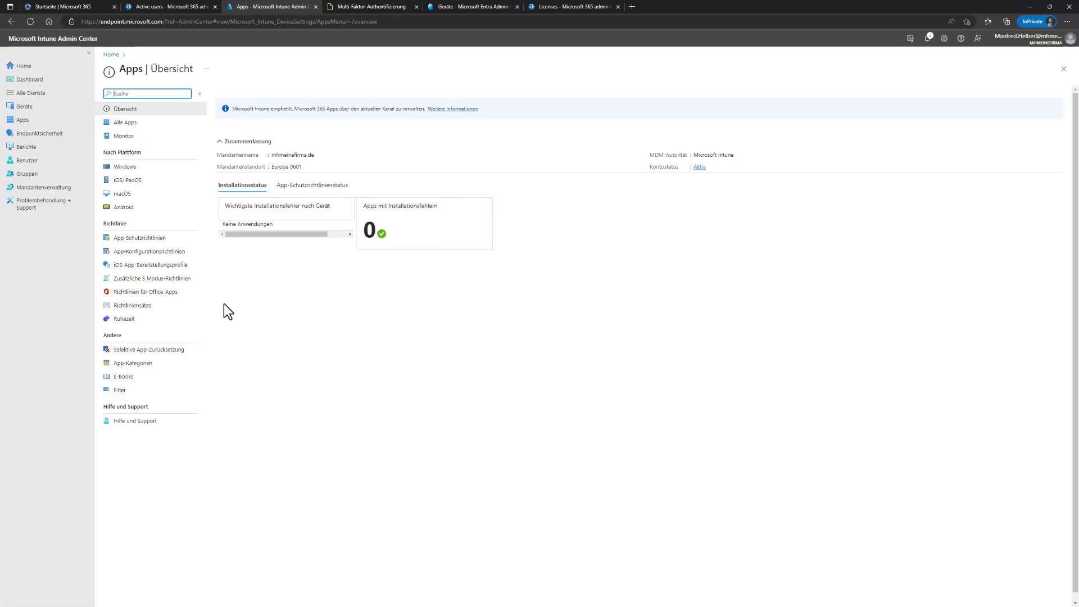
click(142, 256)
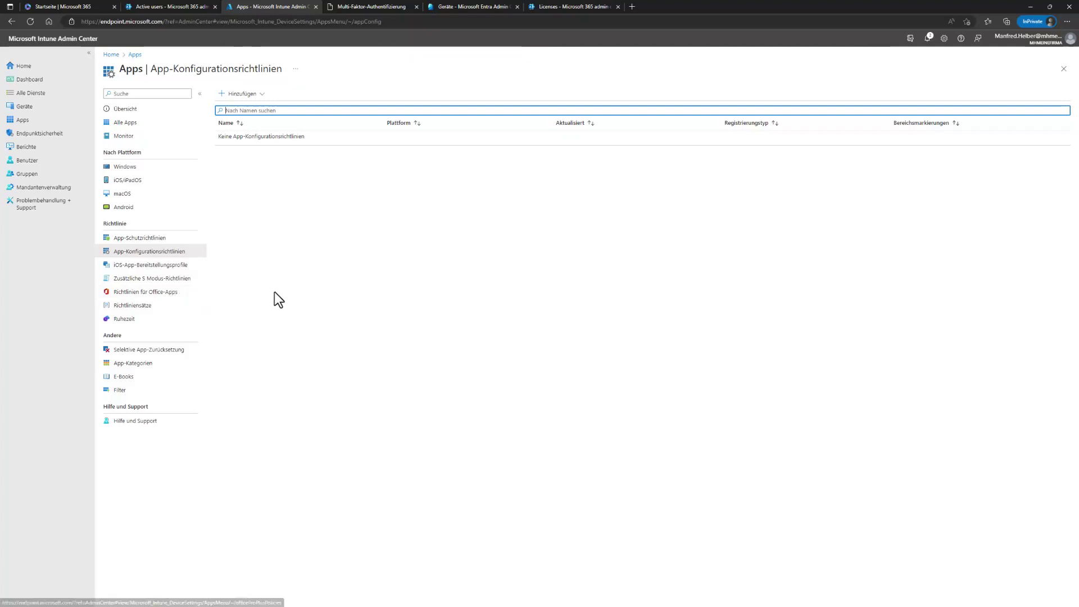
click(262, 95)
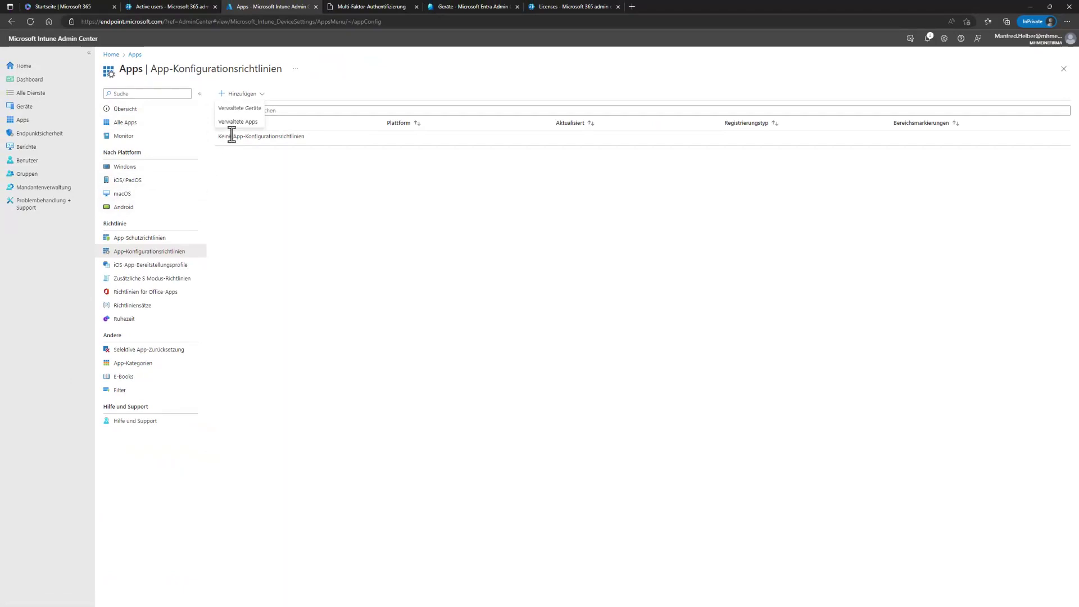
click(245, 110)
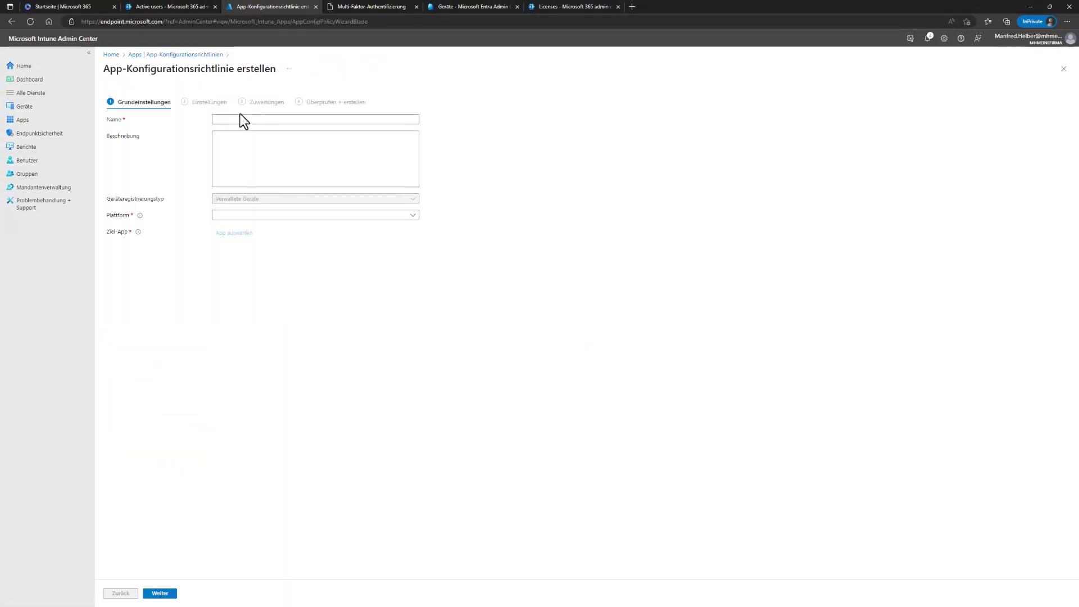
click(236, 119)
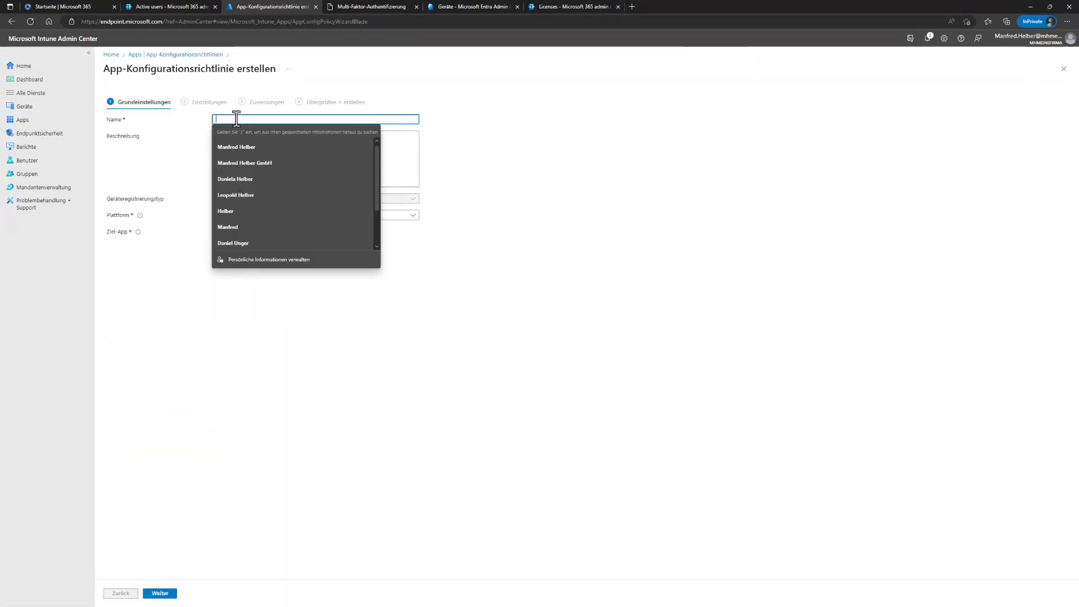
text(office A)
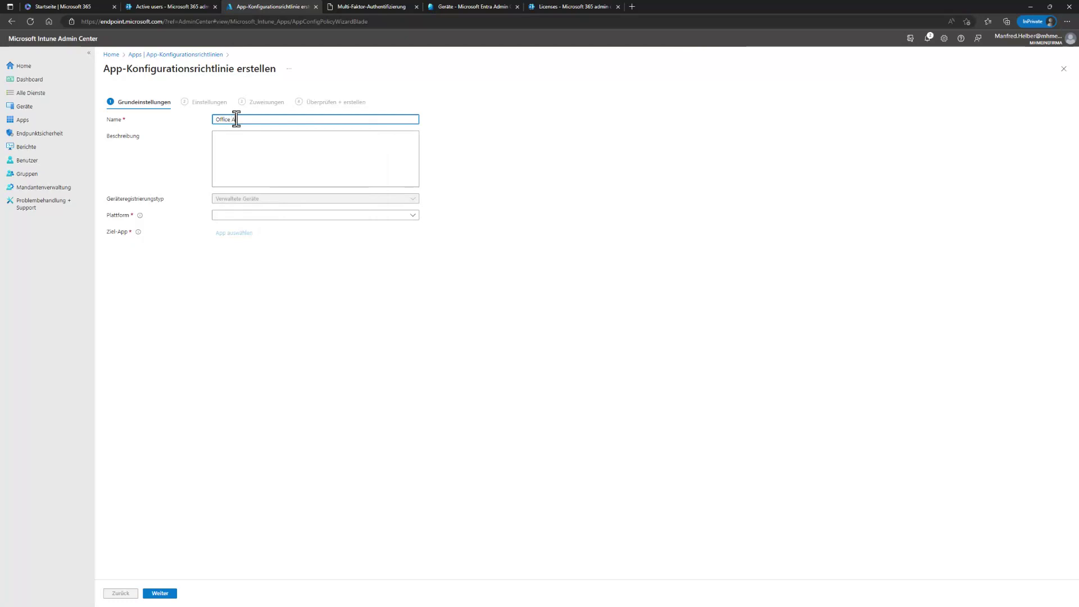
Step: Check the platform list, then leave for Geräte and discard the unsaved policy
click(414, 216)
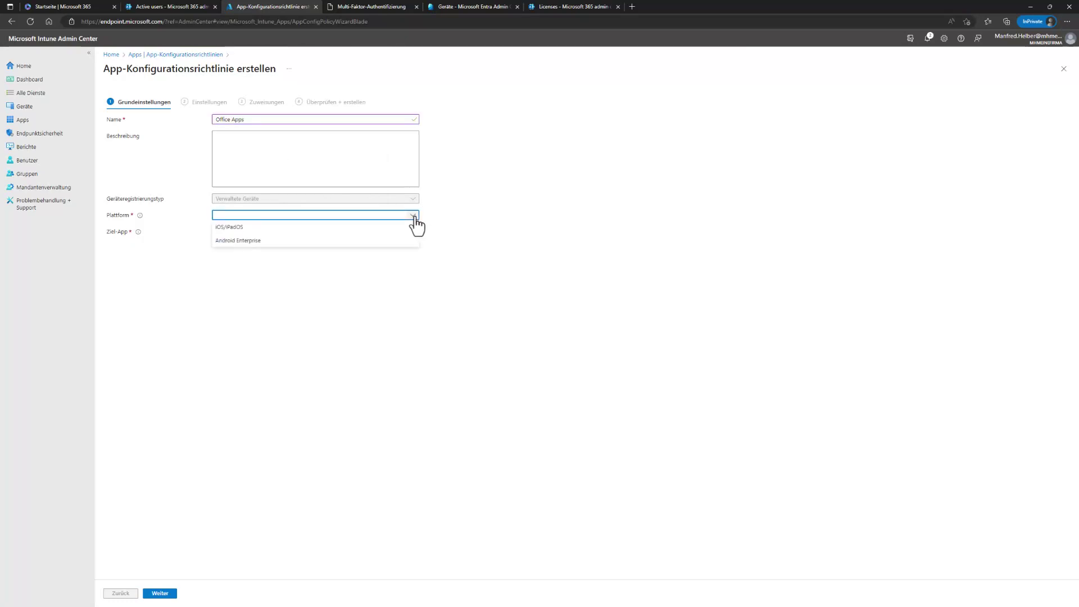
click(370, 294)
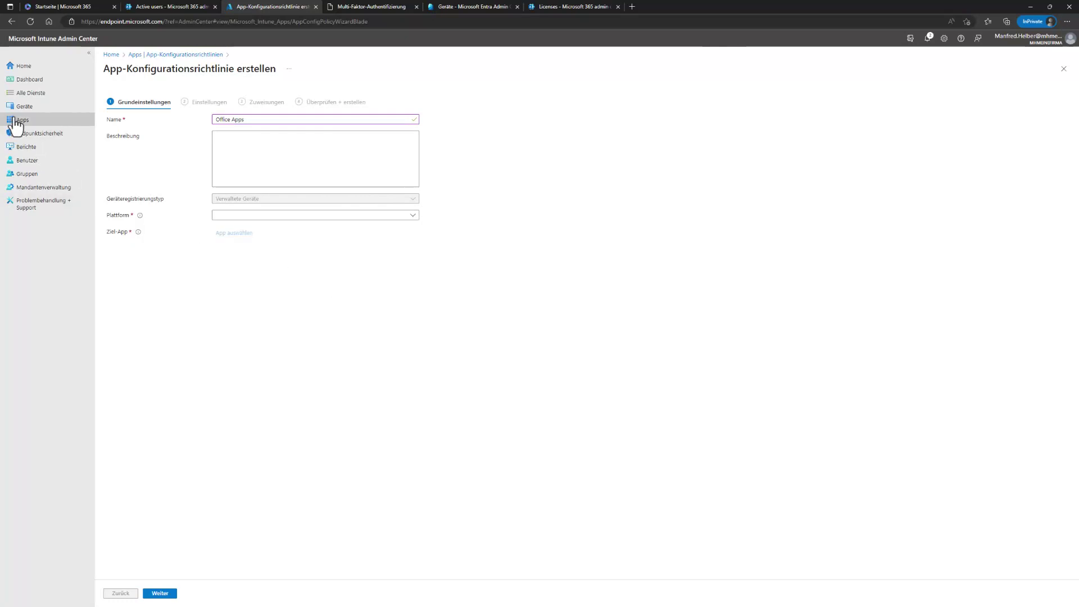
click(25, 108)
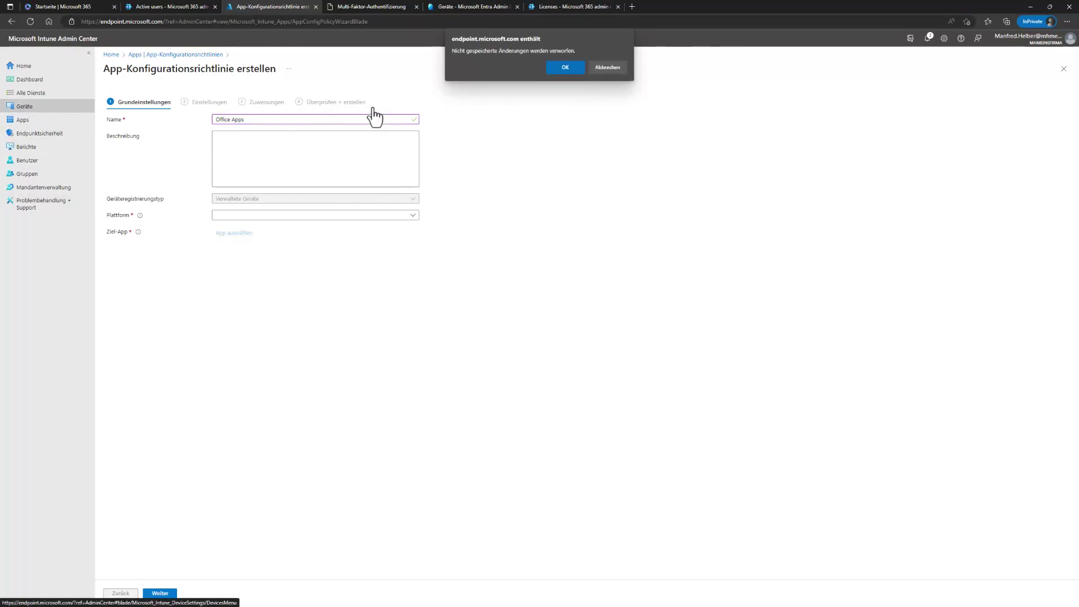
click(569, 63)
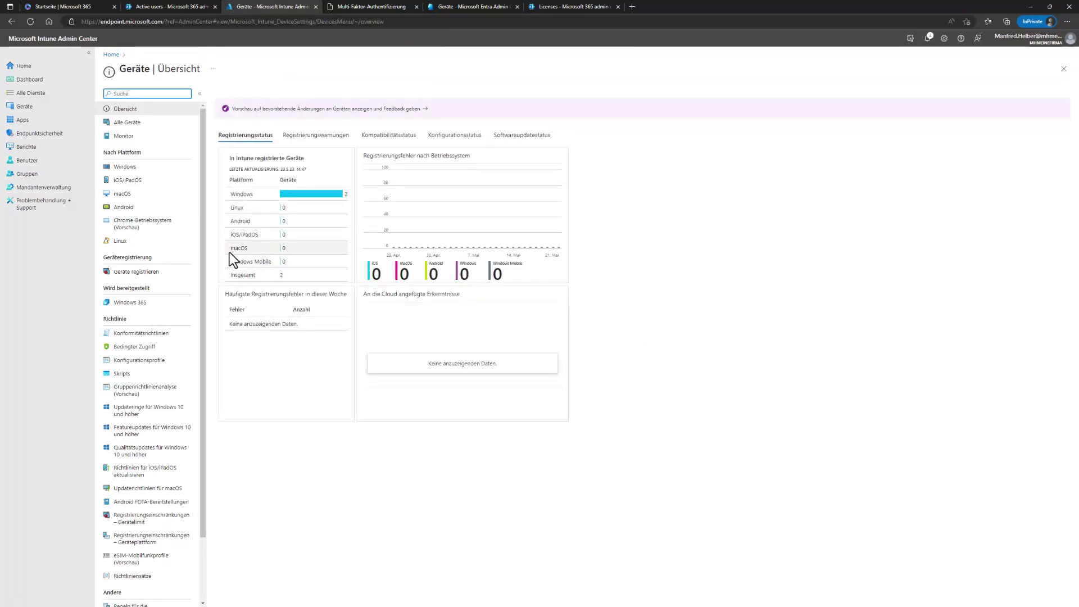
Step: Check the Windows configuration profiles under Geräte, then open the empty Windows apps list
scroll(193, 251, down, 3)
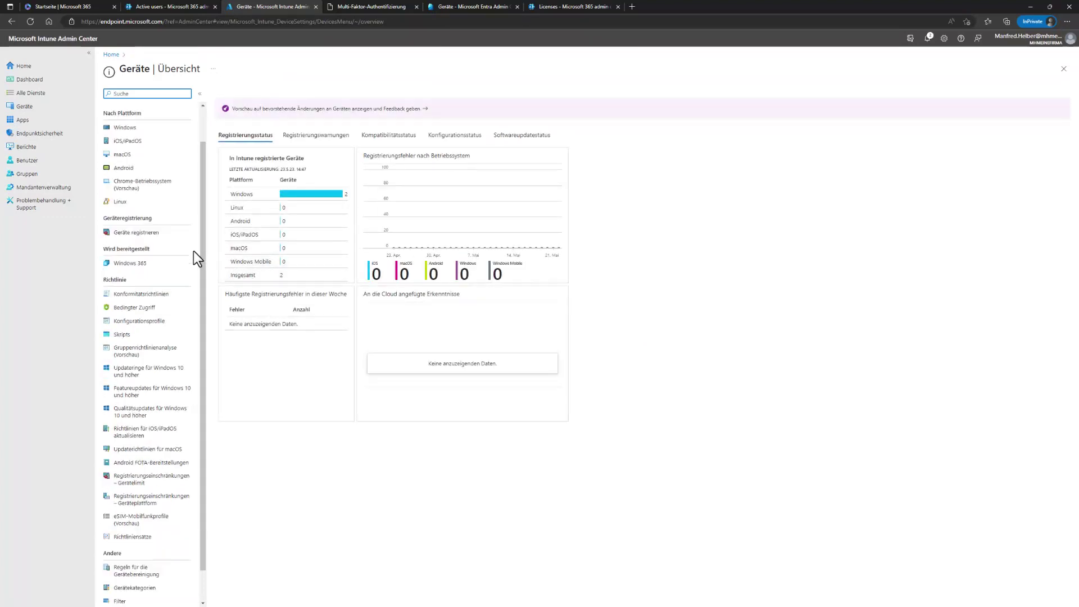
scroll(186, 253, up, 3)
click(117, 168)
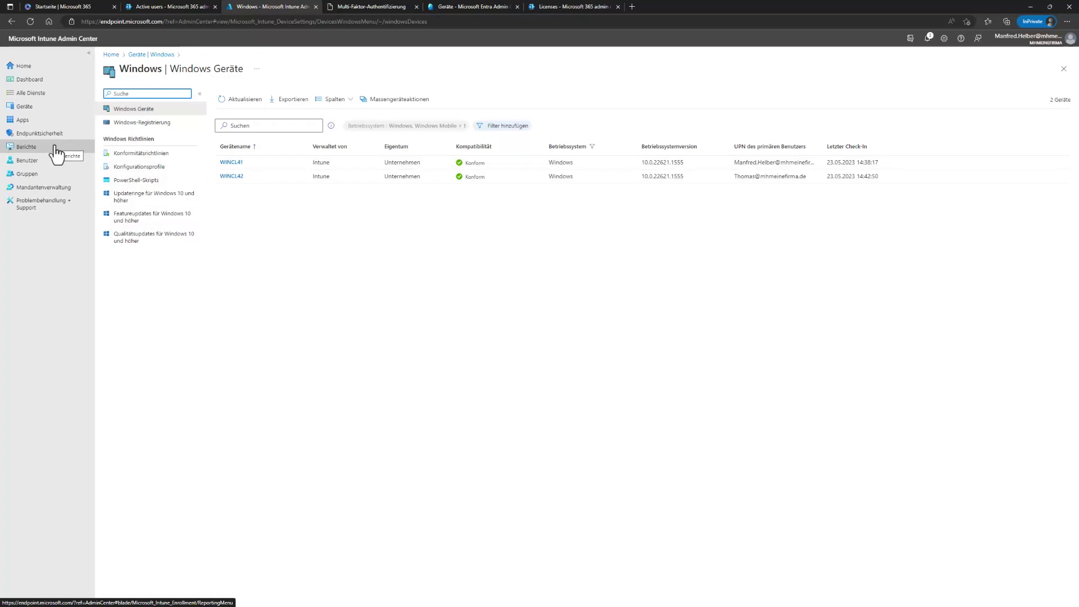
click(137, 168)
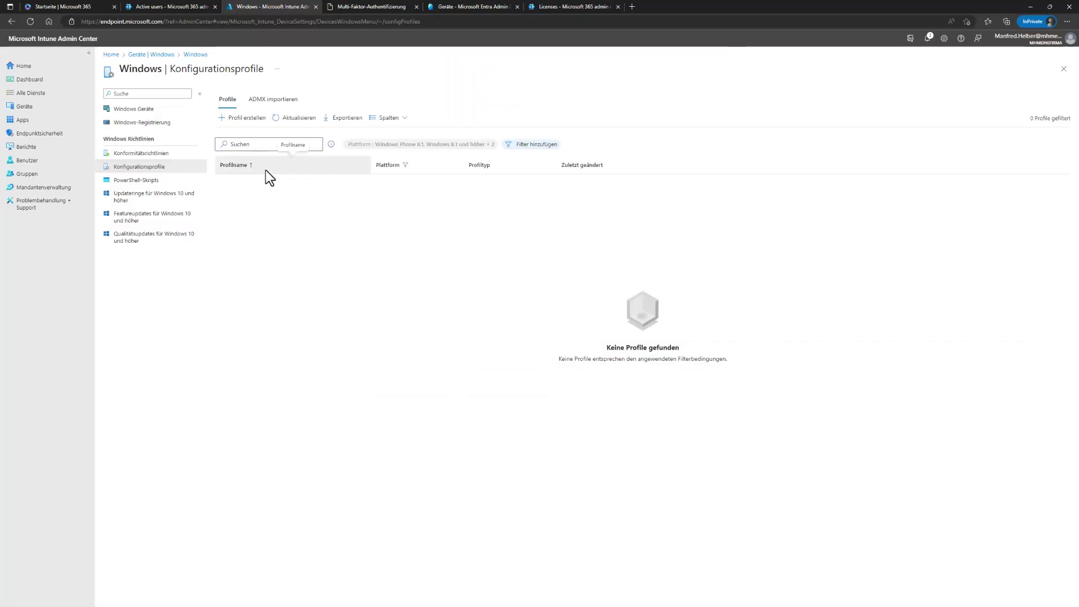
click(29, 120)
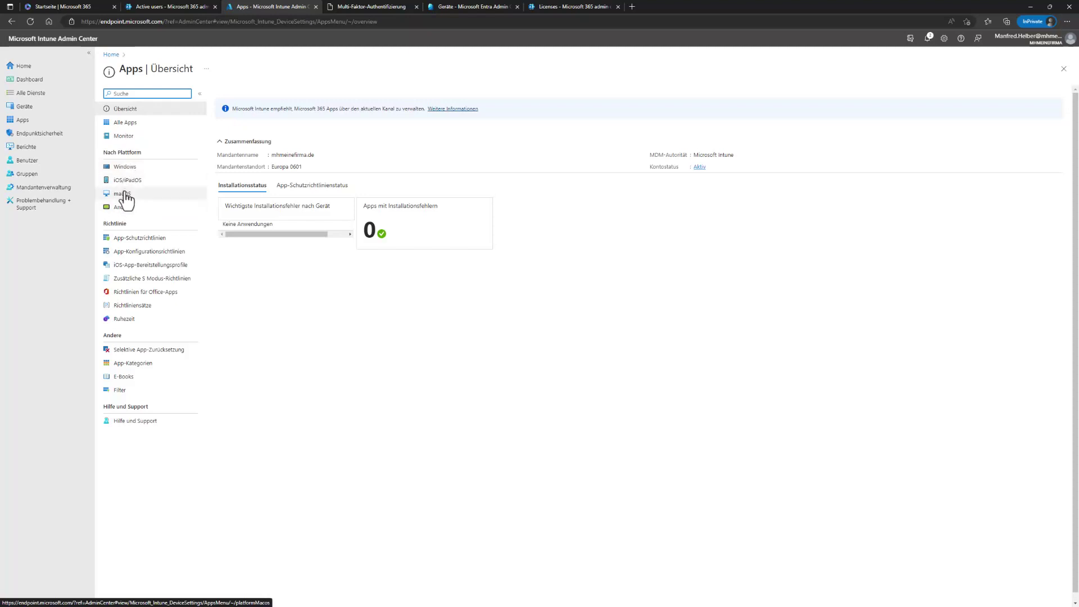
click(120, 167)
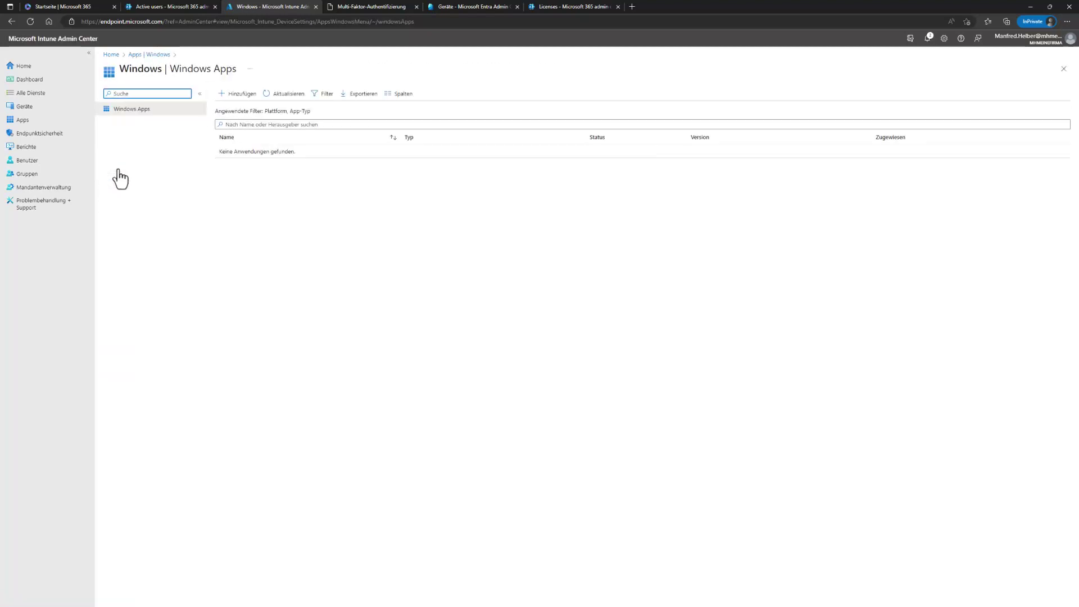
Step: Add a Windows app of type Microsoft 365 Apps 'Windows 10 und höher'
click(20, 120)
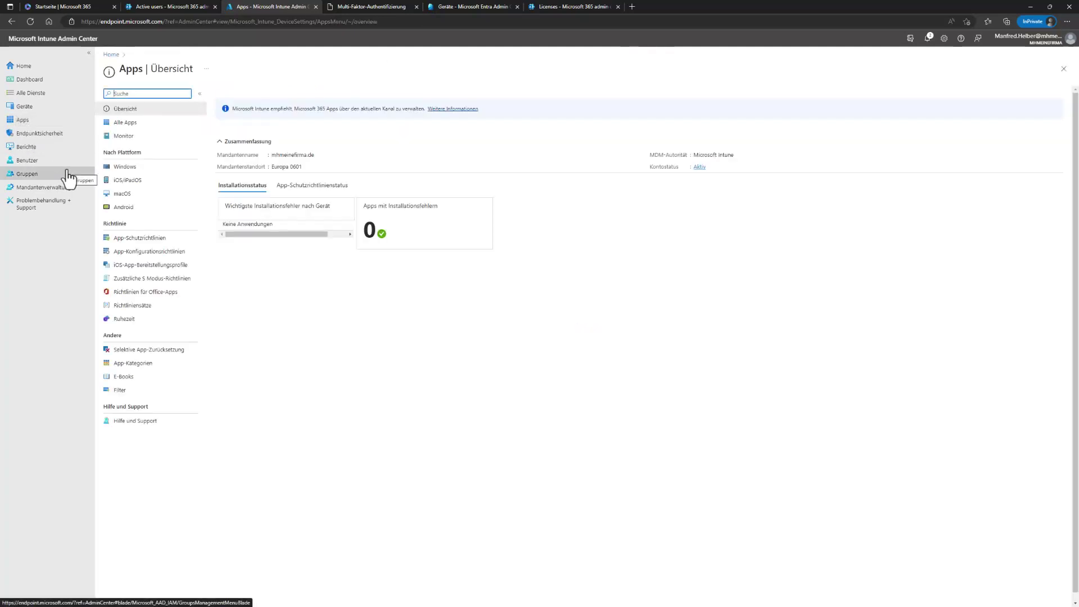
click(137, 167)
click(237, 96)
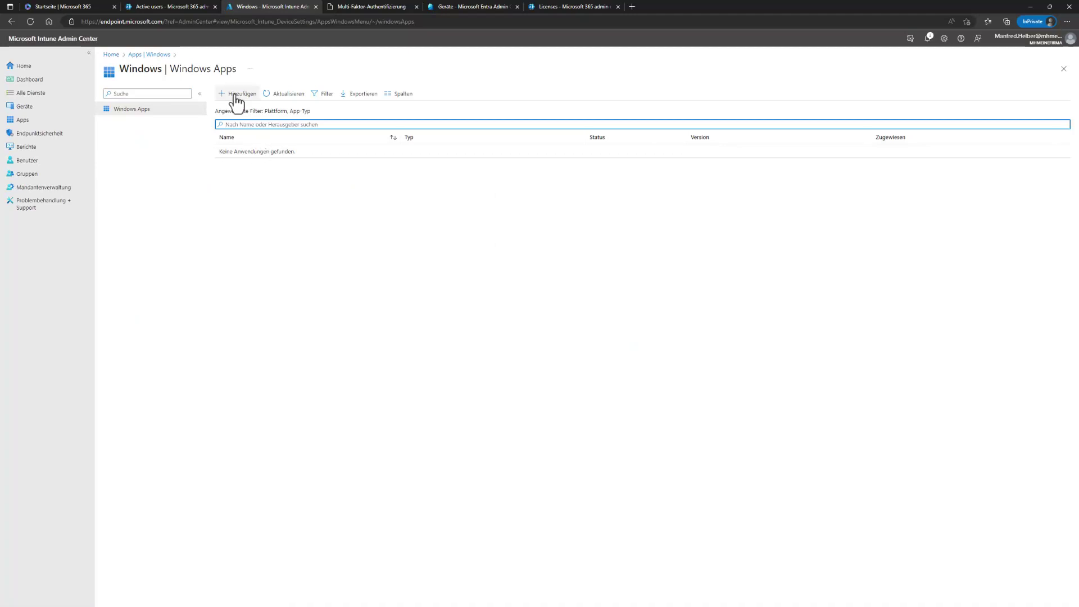
click(928, 98)
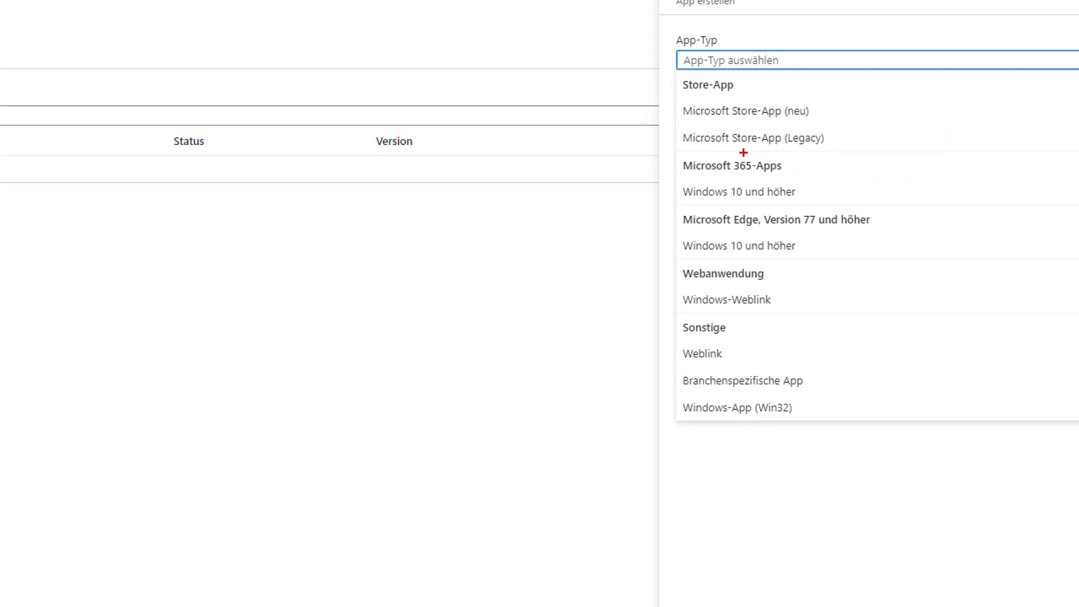
mouse_move(669, 150)
mouse_down()
mouse_move(741, 180)
mouse_move(861, 205)
mouse_up()
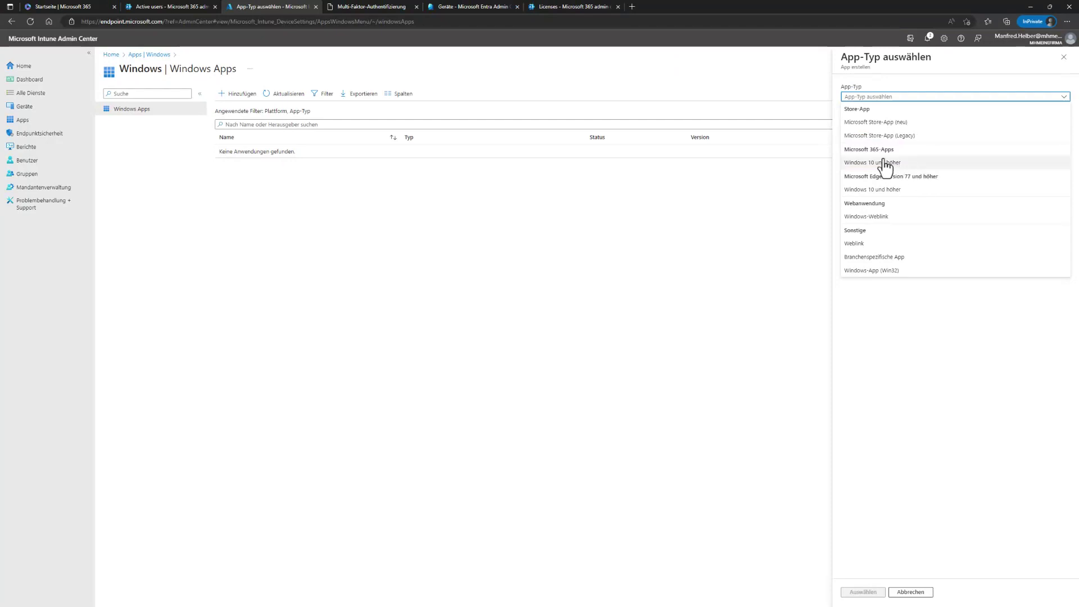
click(887, 163)
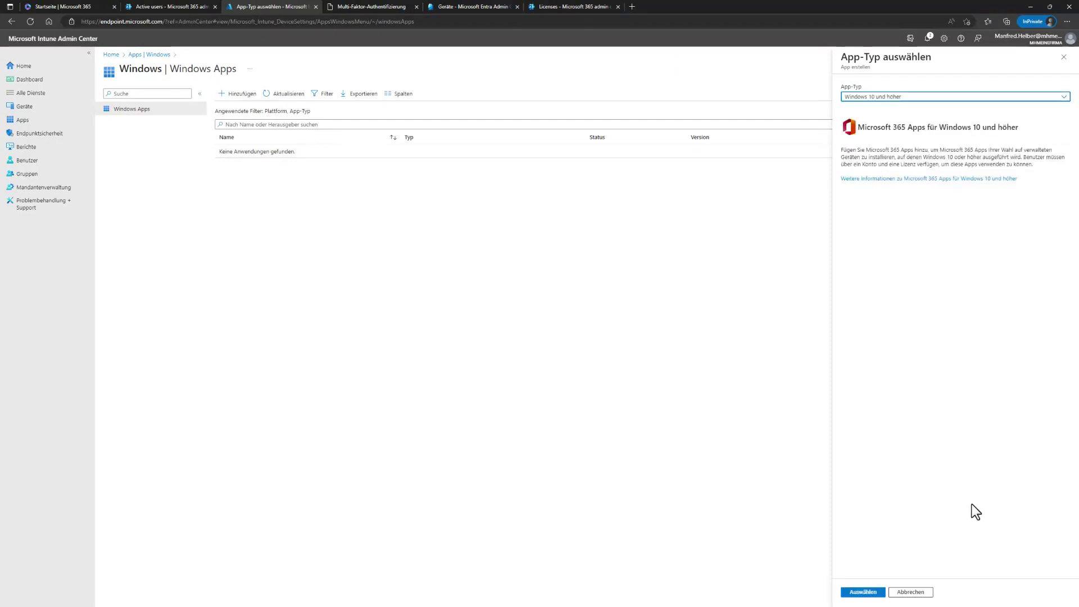
click(867, 593)
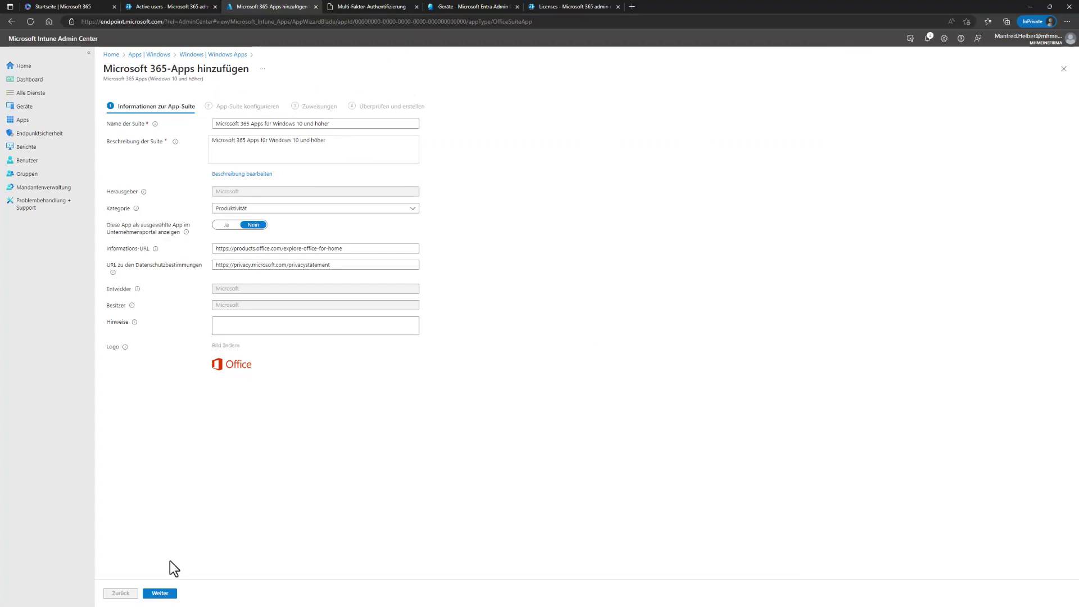
Step: Exclude Publisher from the suite and set the default file format to Office Open XML
click(160, 594)
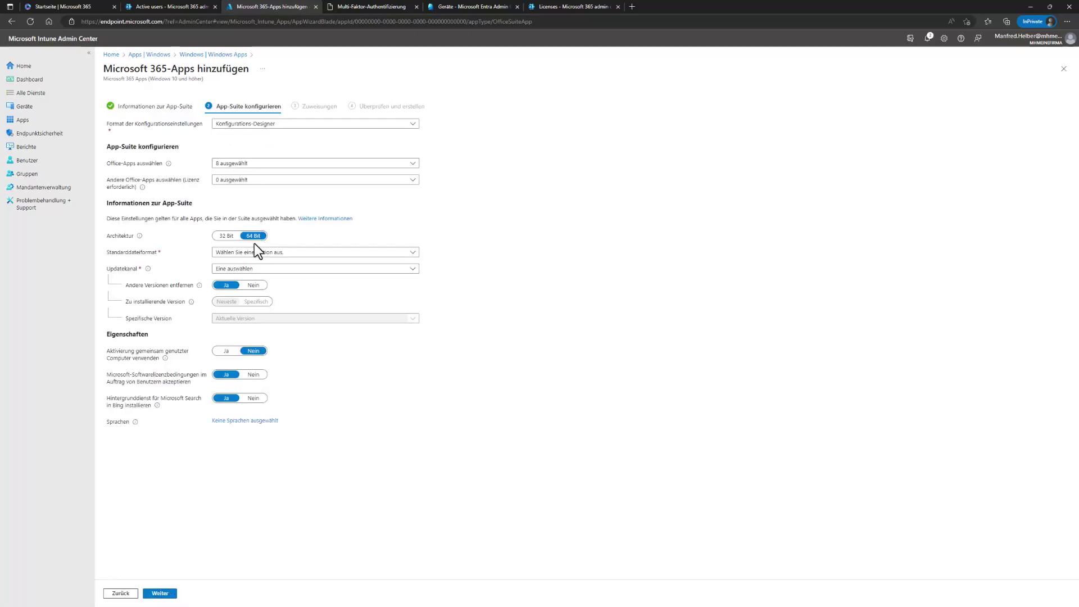
click(262, 164)
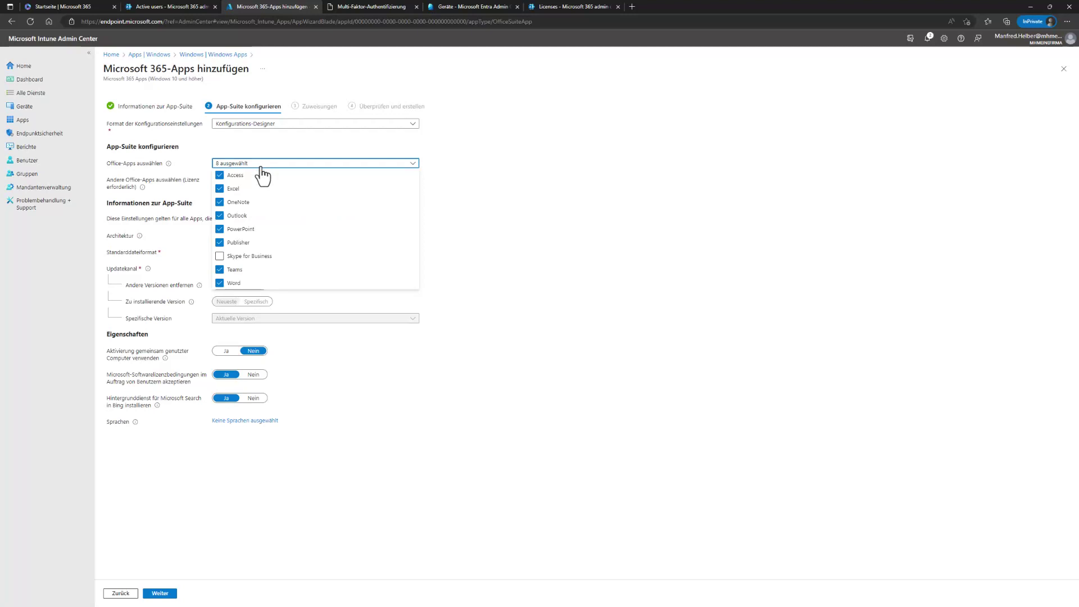
click(219, 243)
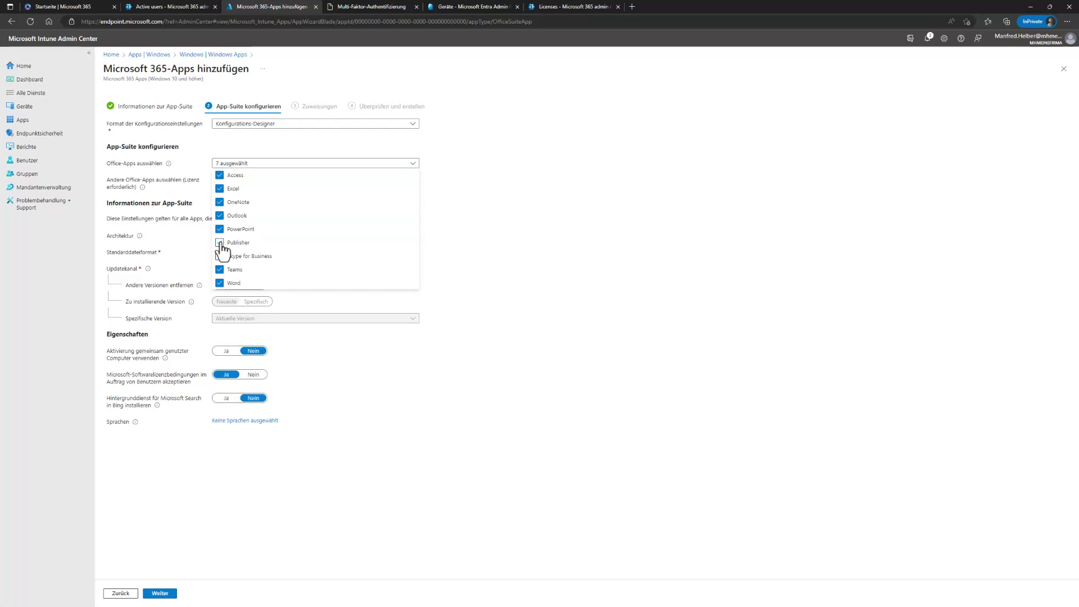
click(515, 276)
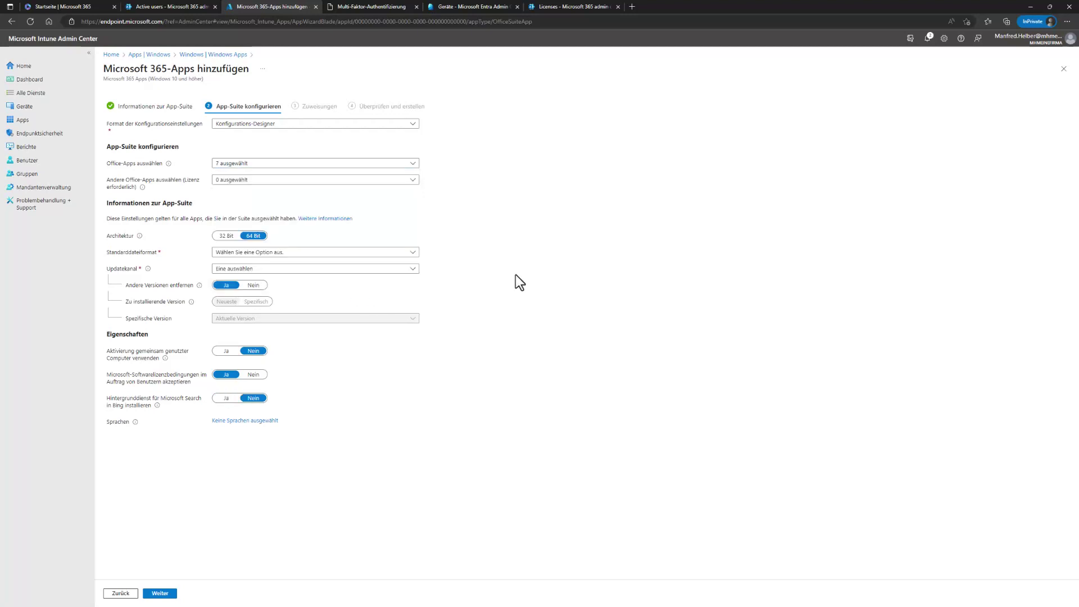
click(295, 255)
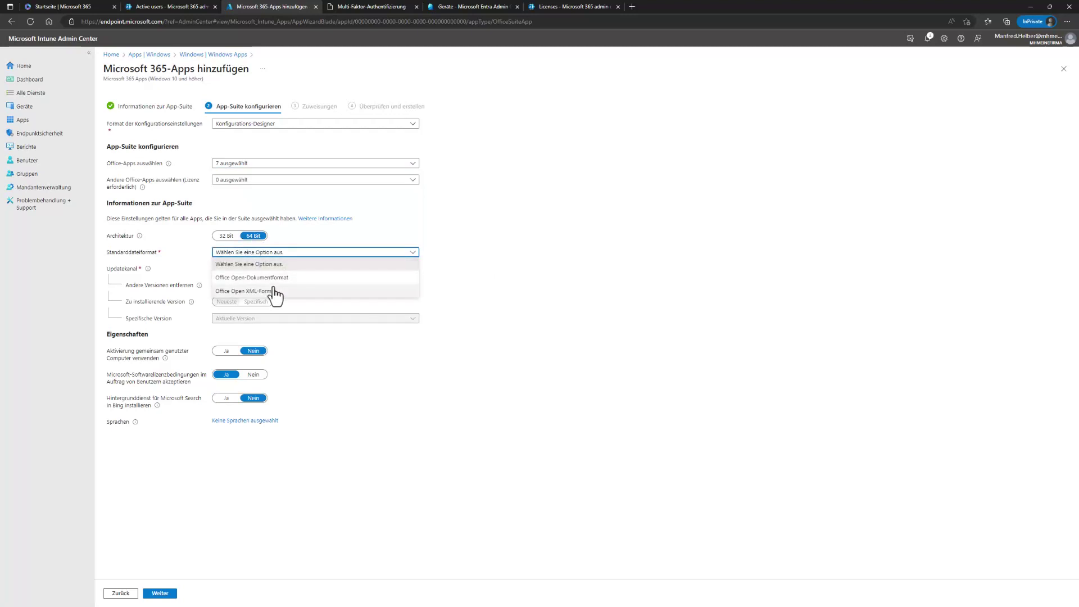
click(292, 296)
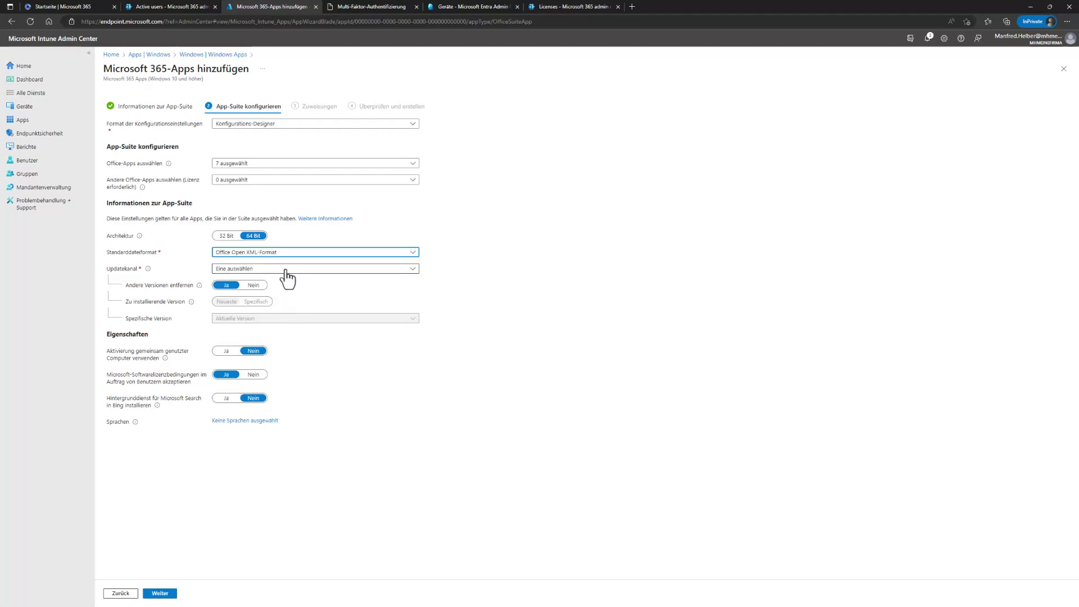
Step: Set the update channel to Aktueller Kanal, add Deutsch as language, and continue to assignments
click(285, 270)
click(235, 293)
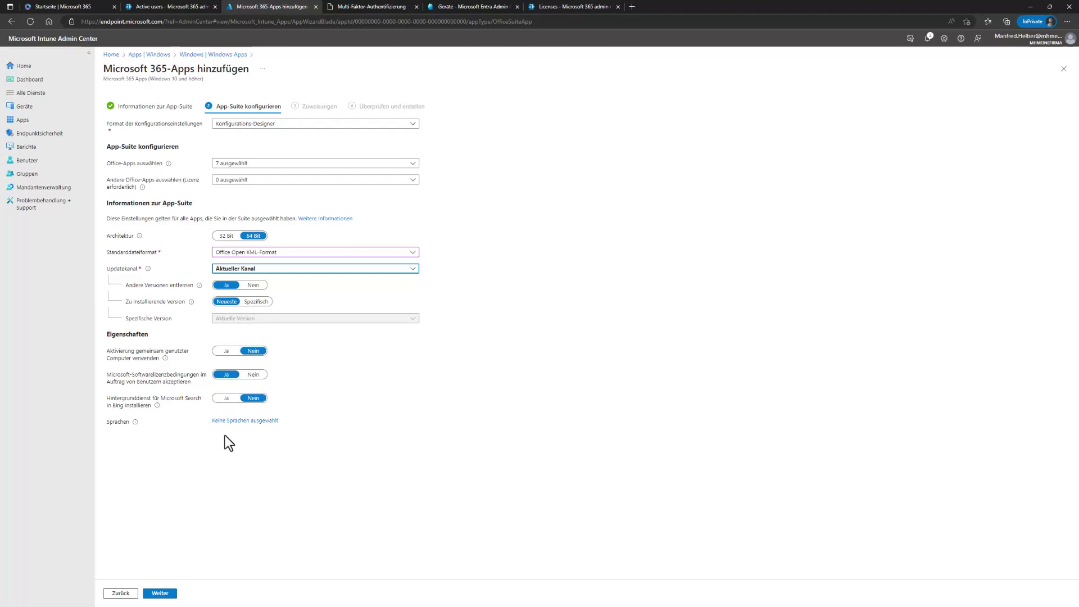
click(261, 422)
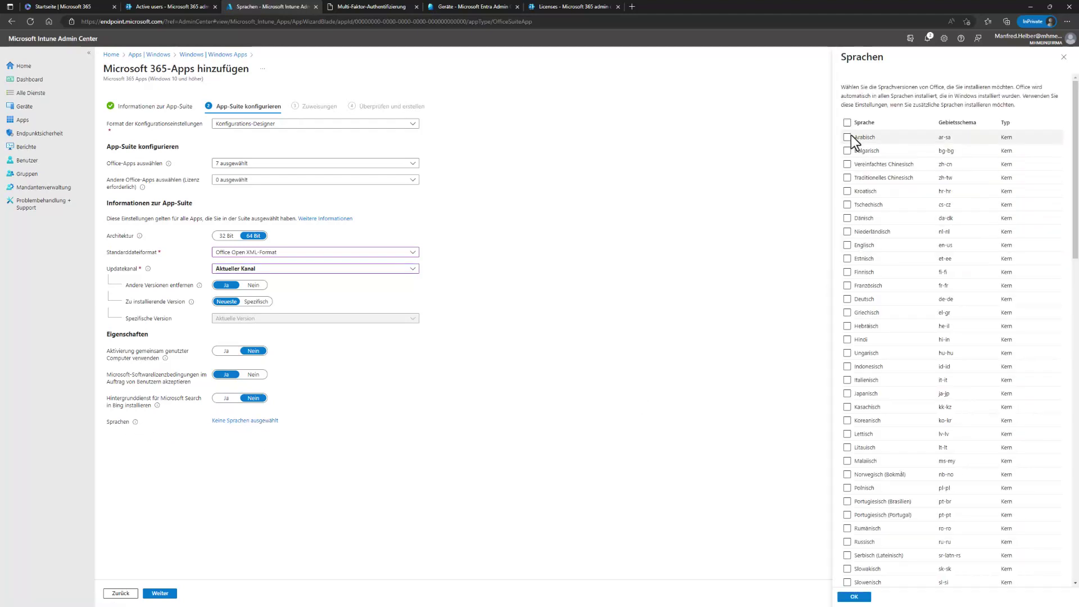
click(847, 300)
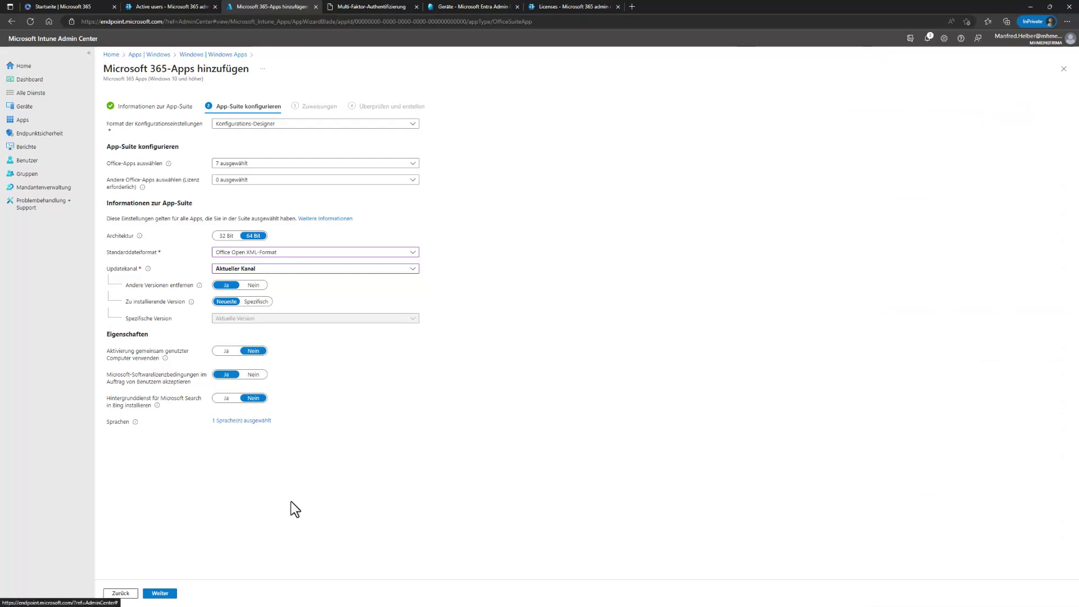
click(155, 593)
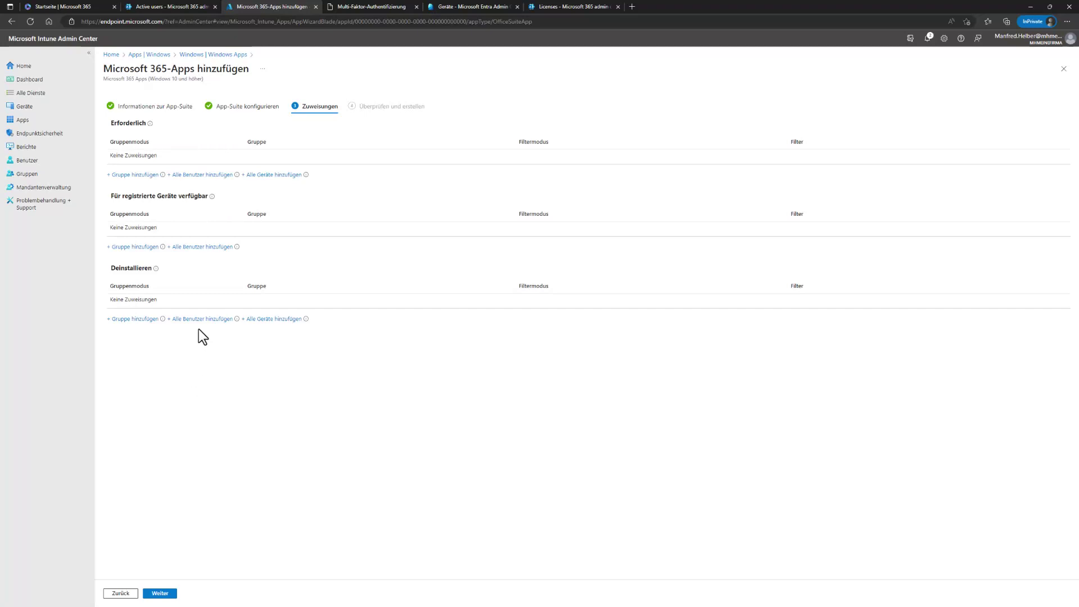
Step: Make the suite required for all devices, create it, then open Geräte > Windows
click(289, 175)
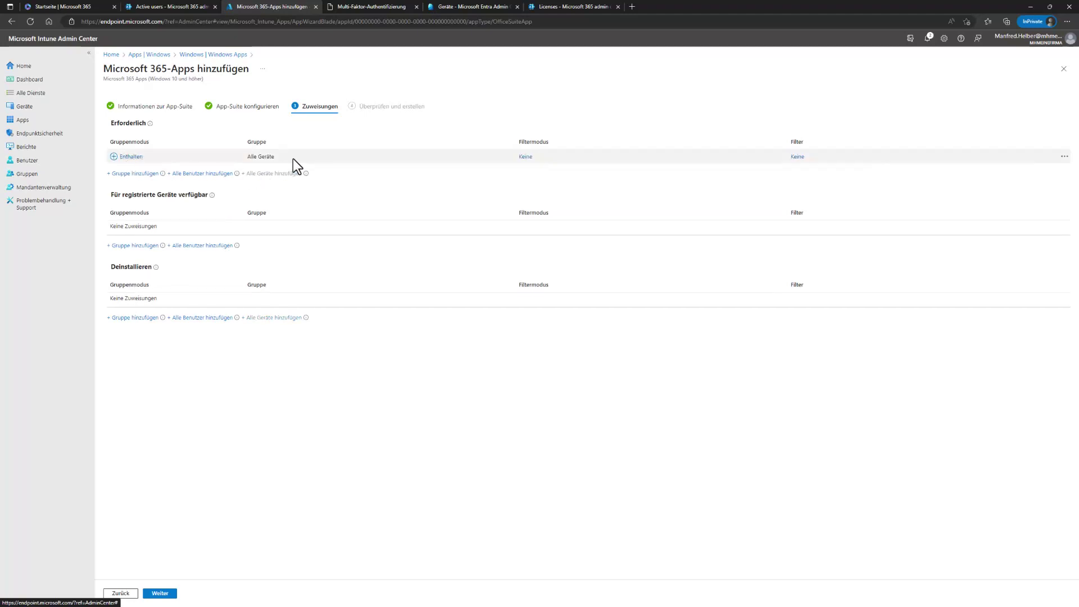
click(159, 593)
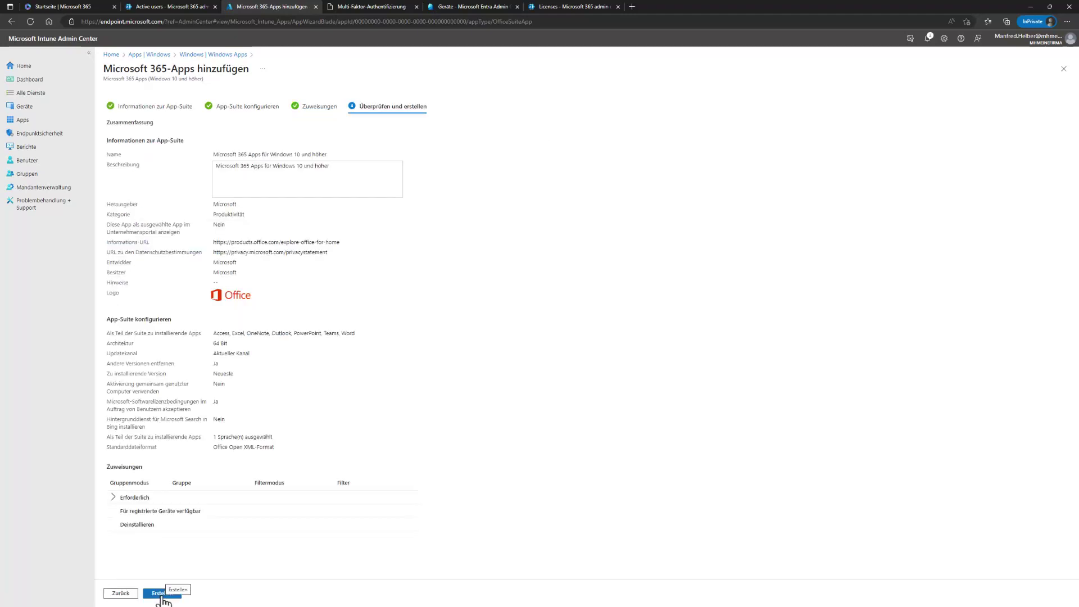
click(162, 593)
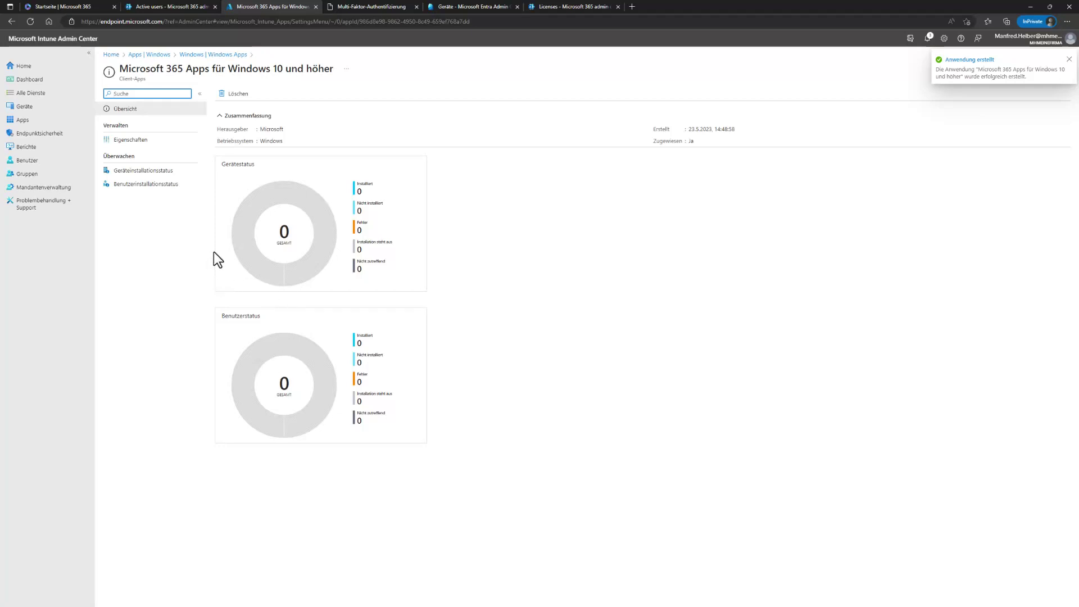
click(23, 108)
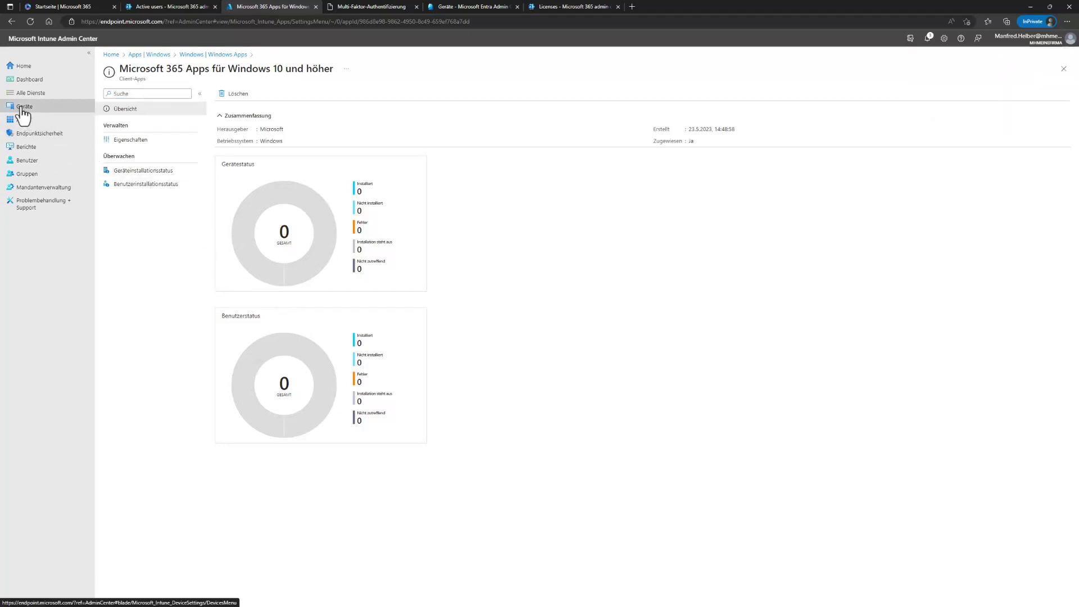
click(133, 167)
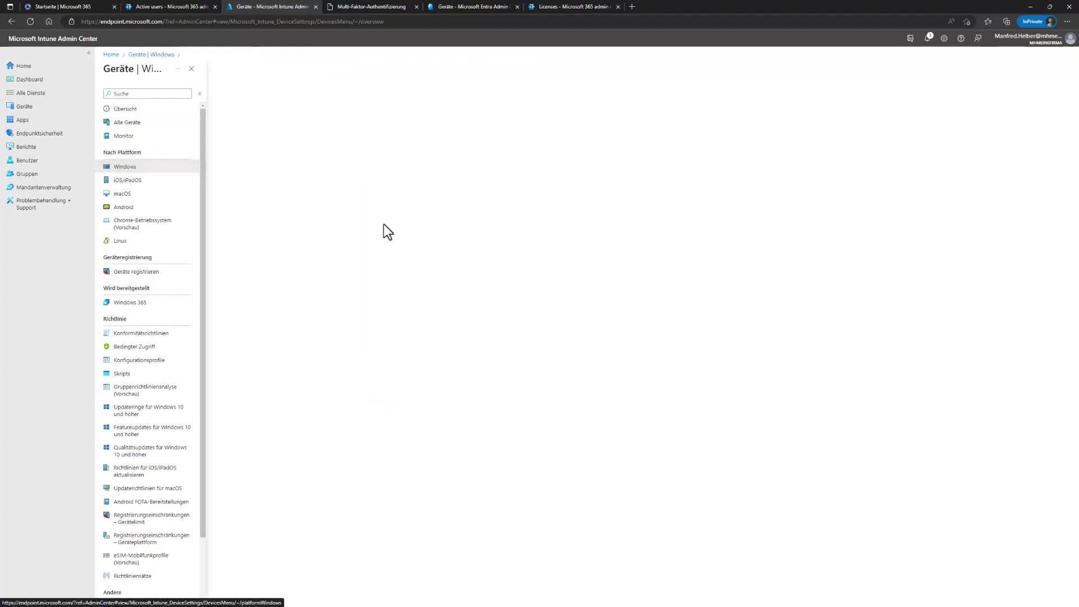